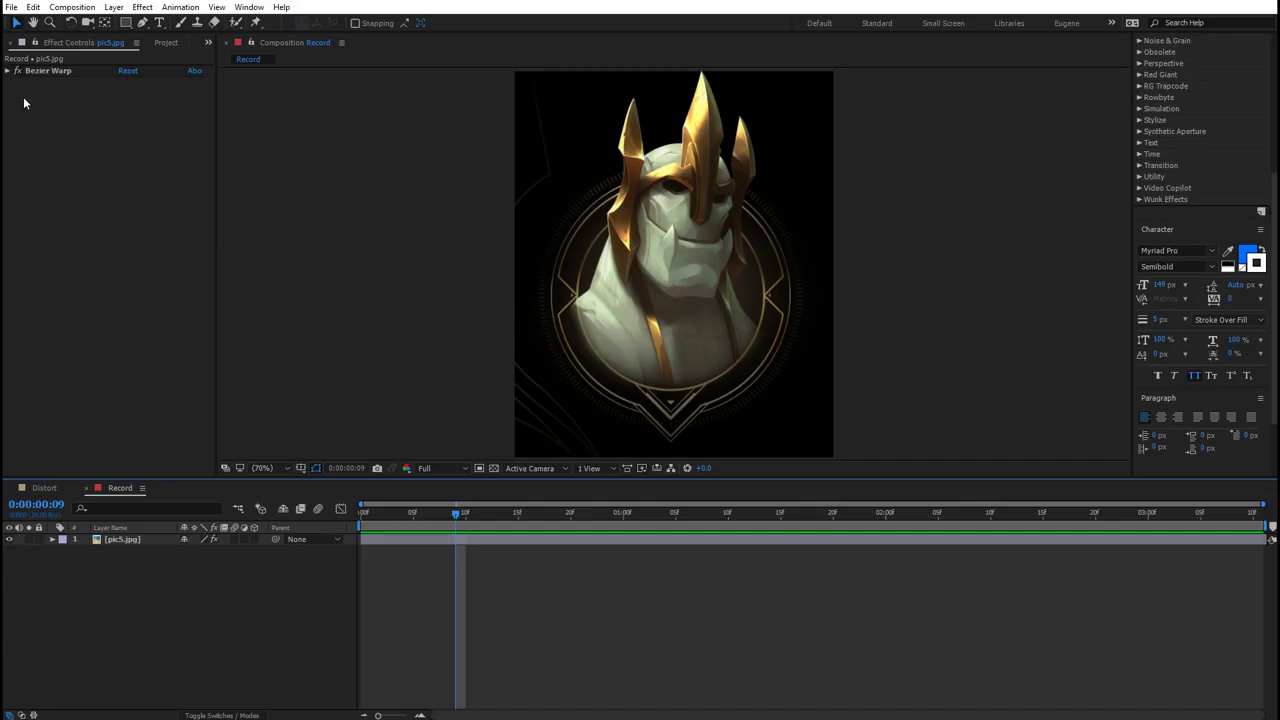
Step: Curve the portrait's top edge by dragging the Bezier Warp top tangents, then nudge the bottom-right vertex
left_click(7, 72)
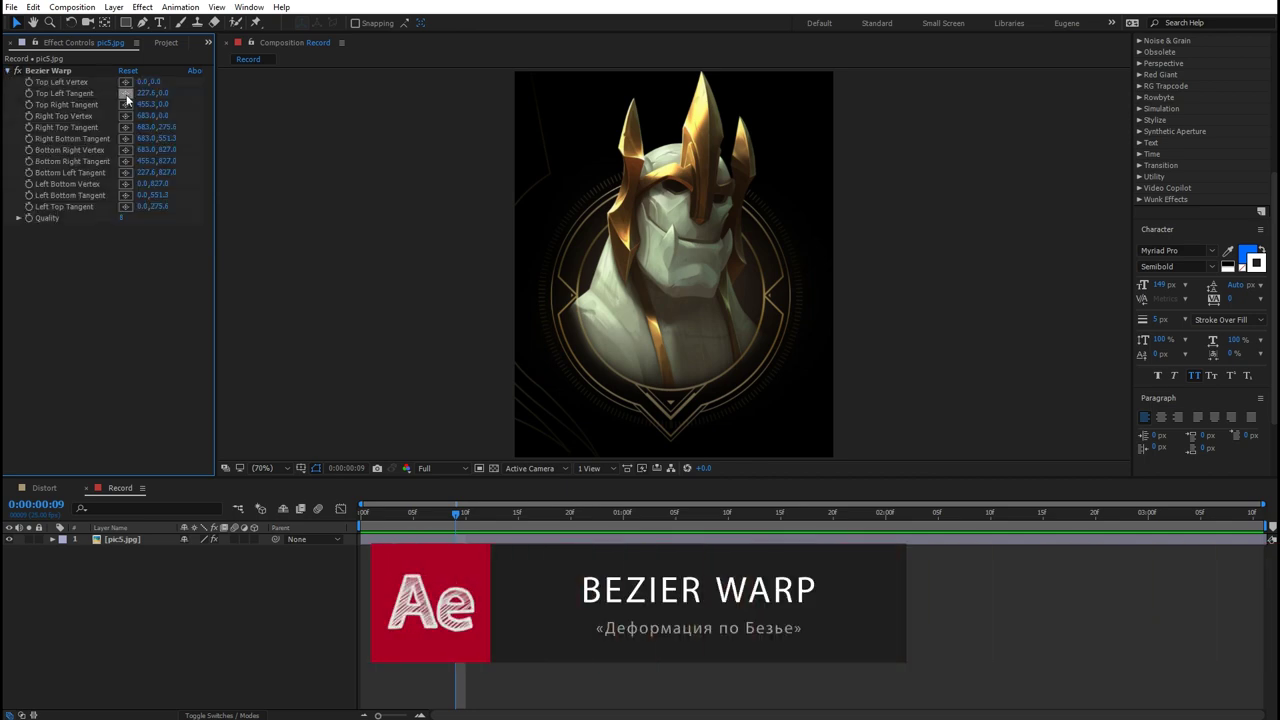
left_click(50, 71)
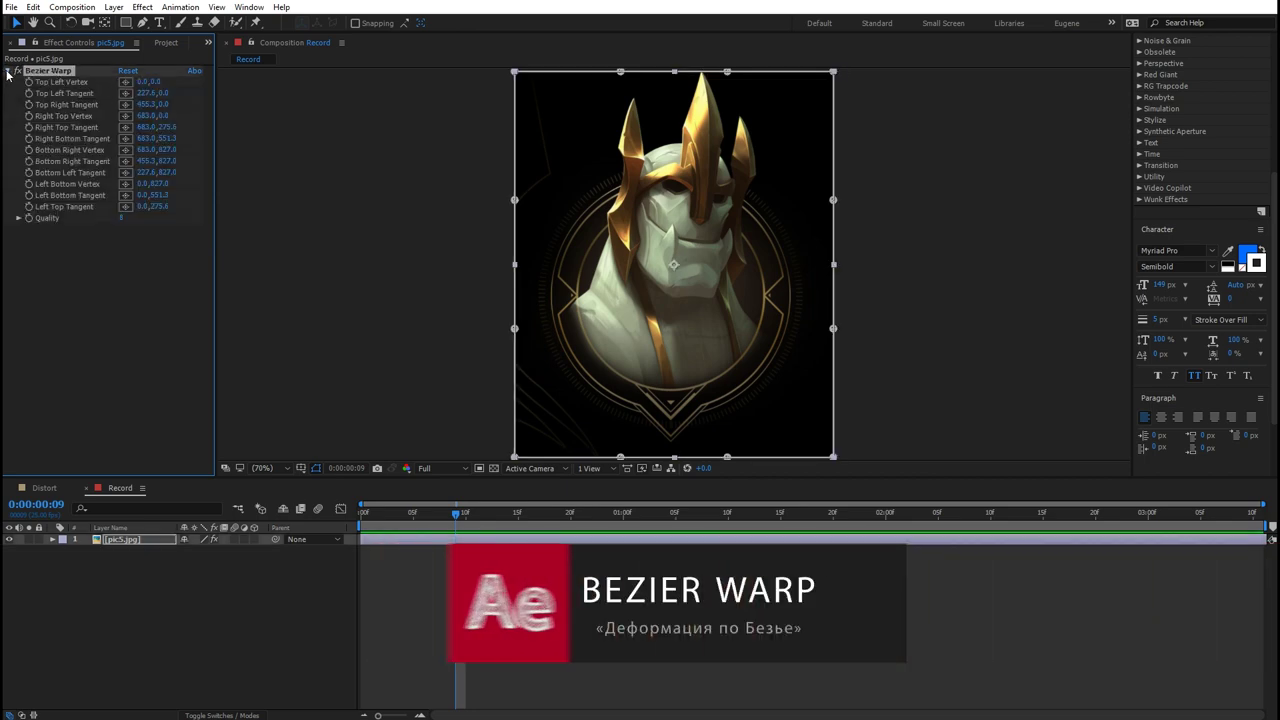
left_click_drag(620, 73, 614, 106)
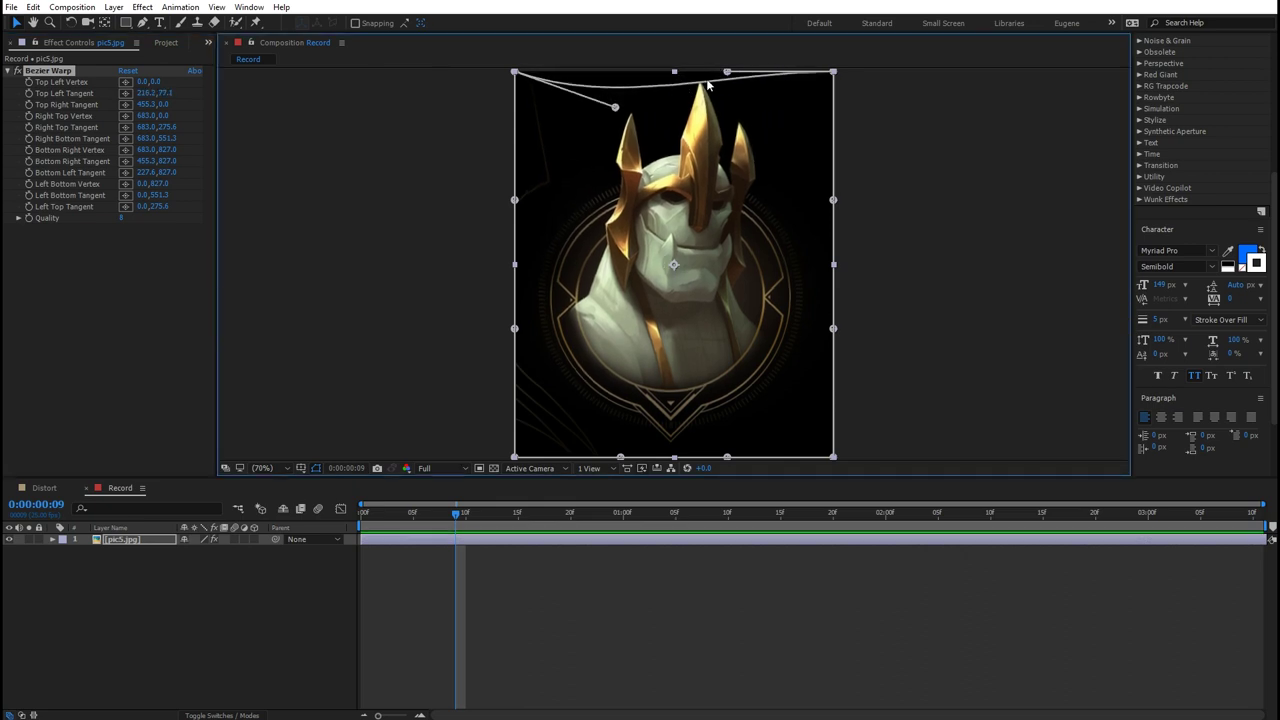
left_click_drag(700, 75, 676, 76)
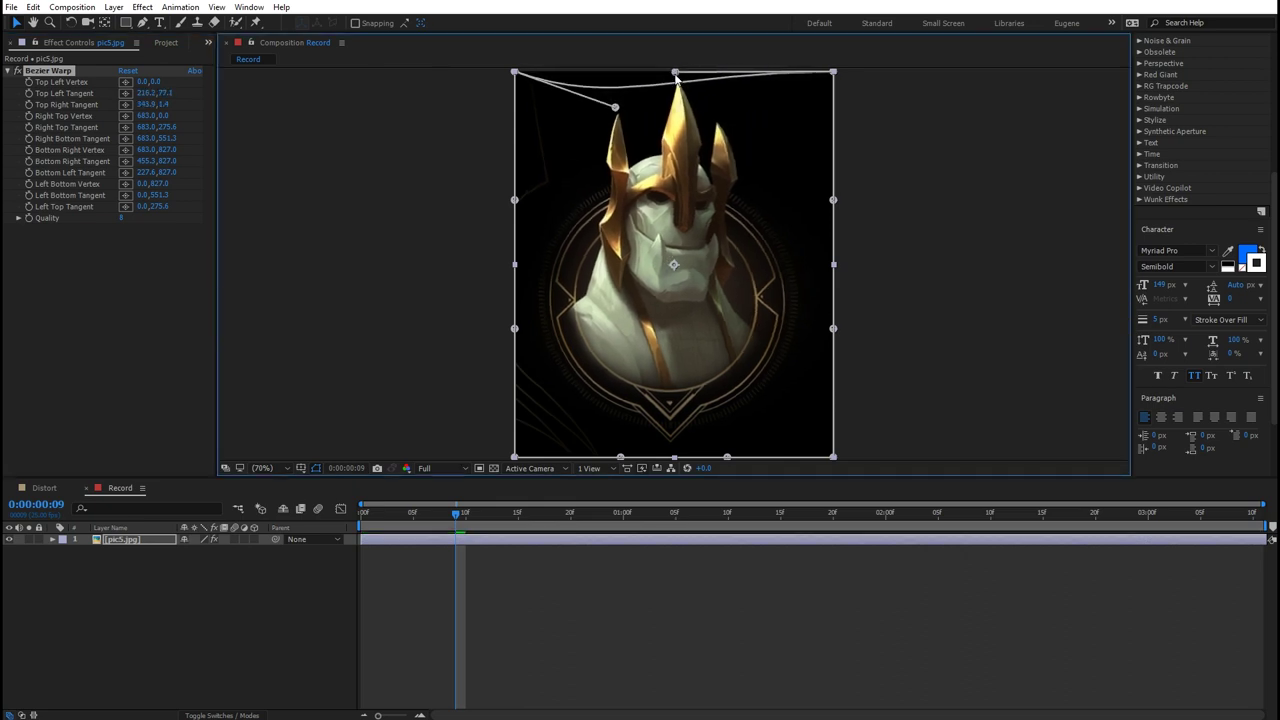
left_click_drag(837, 456, 836, 452)
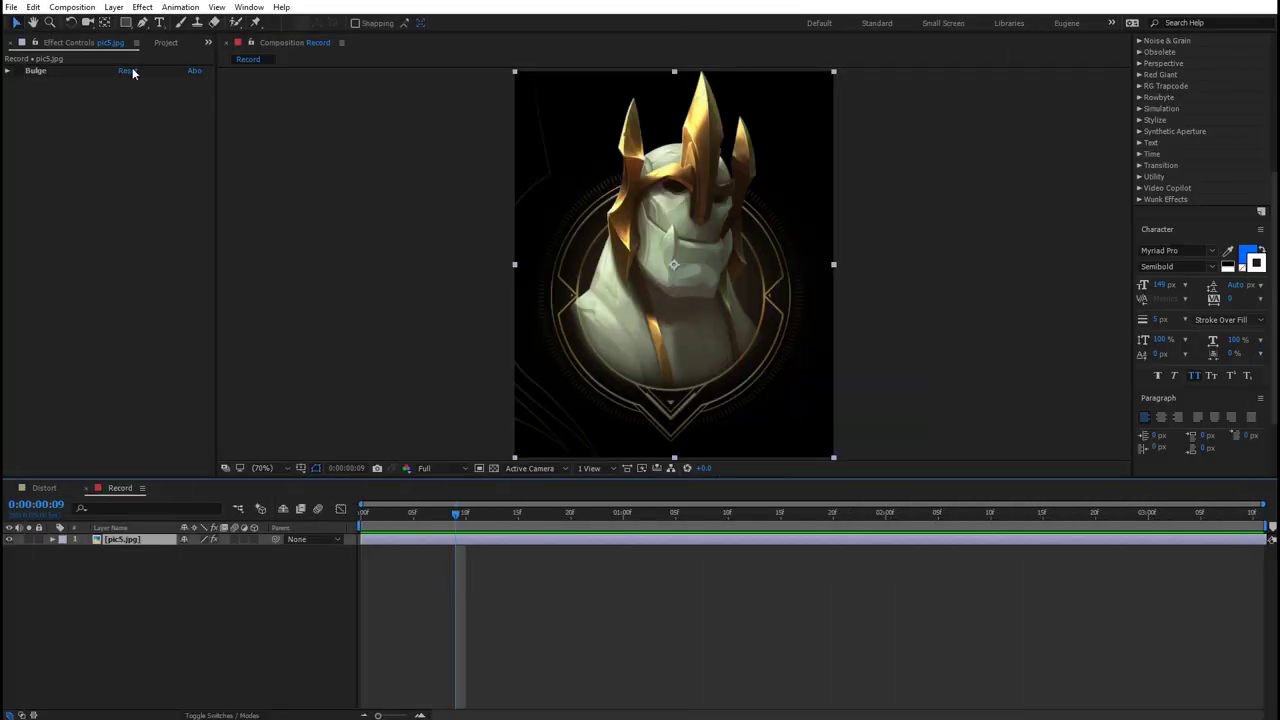
Step: Centre the Bulge on the eye under the helmet with 71.0 radii and a 33.0 taper radius
left_click(8, 71)
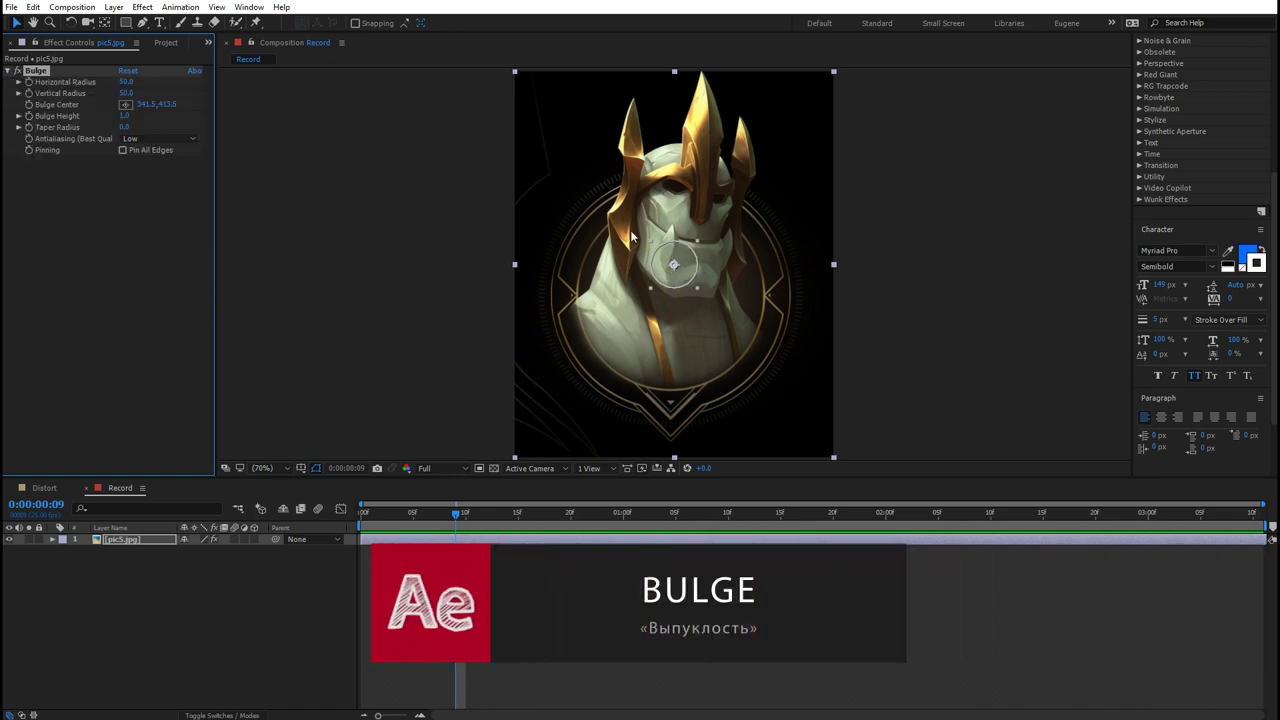
left_click_drag(674, 264, 676, 199)
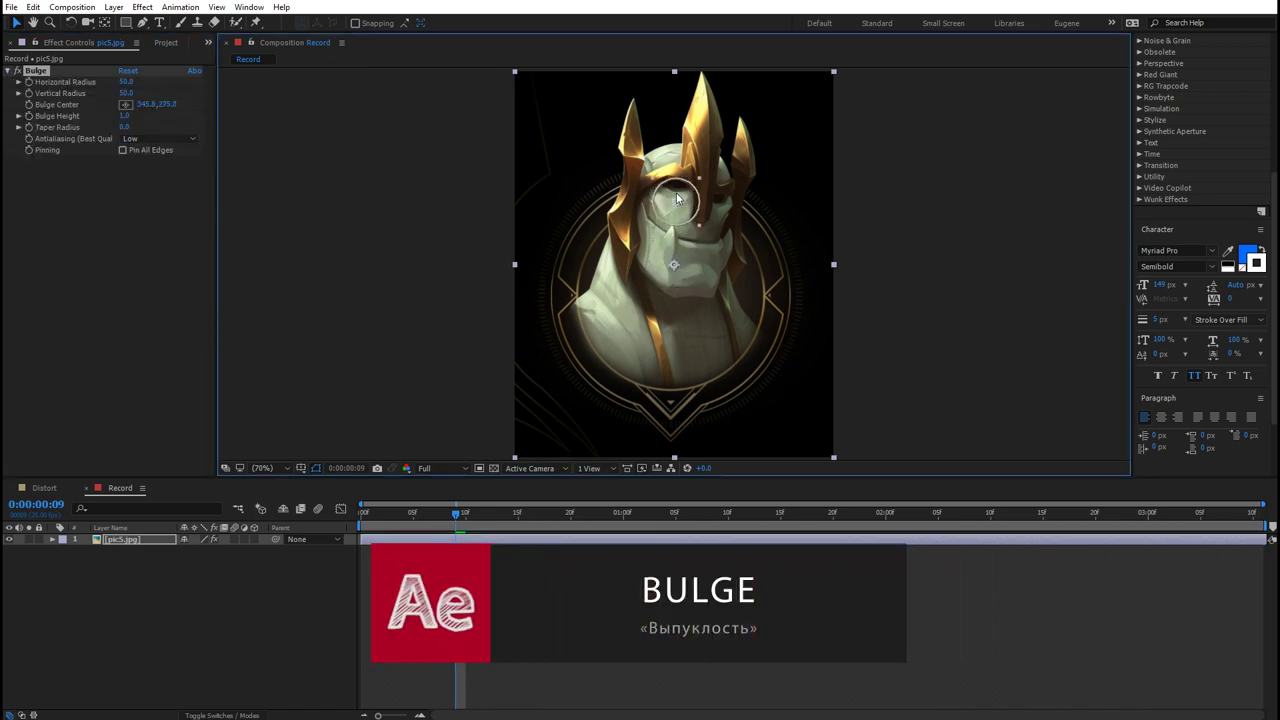
left_click(127, 81)
left_click_drag(122, 91, 134, 92)
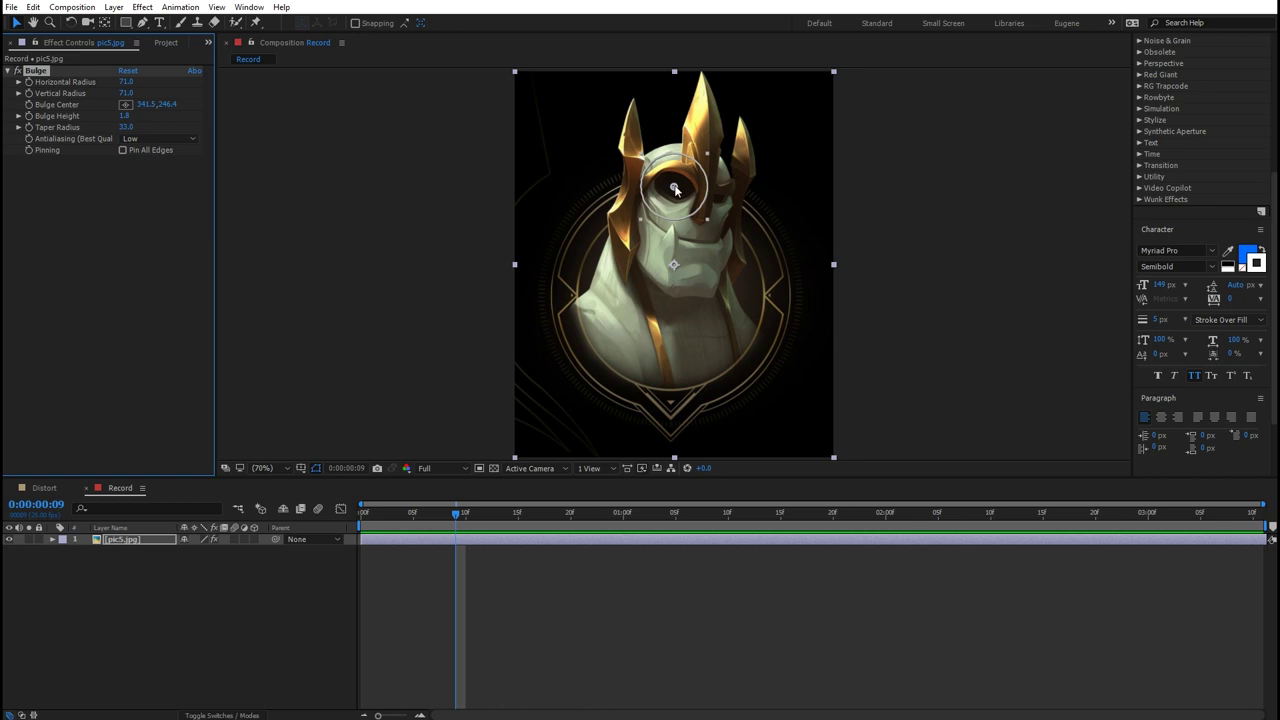
left_click_drag(675, 190, 723, 201)
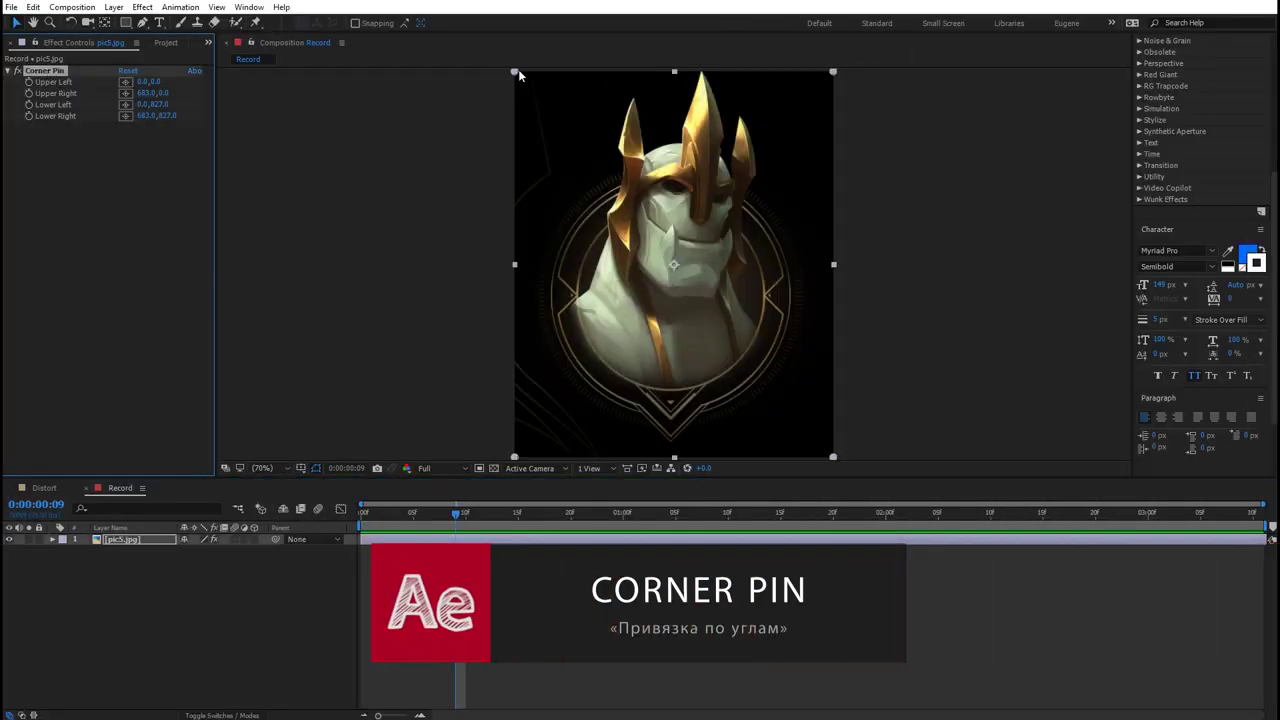
Step: Pull the Corner Pin's upper-left, lower-left and upper-right corners inward, showing transparency as a checkerboard
left_click_drag(514, 72, 560, 108)
left_click_drag(514, 457, 557, 410)
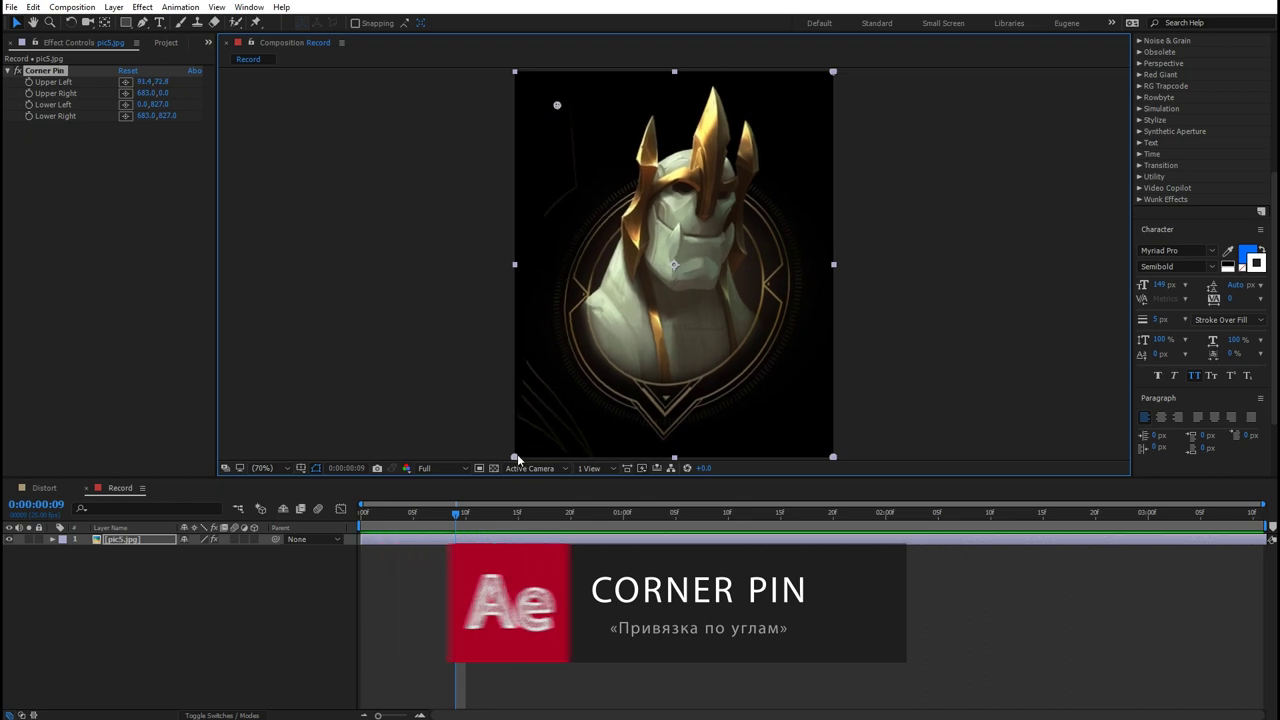
left_click(493, 468)
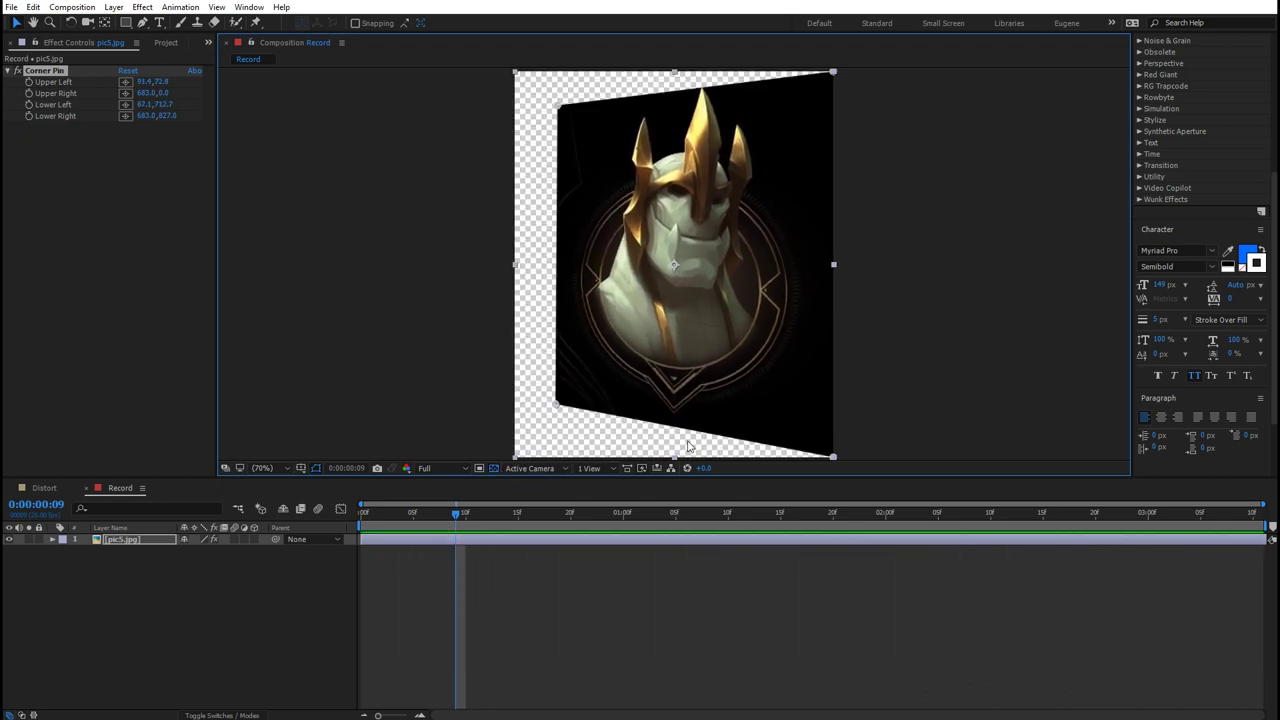
left_click_drag(833, 457, 803, 445)
left_click_drag(830, 73, 807, 85)
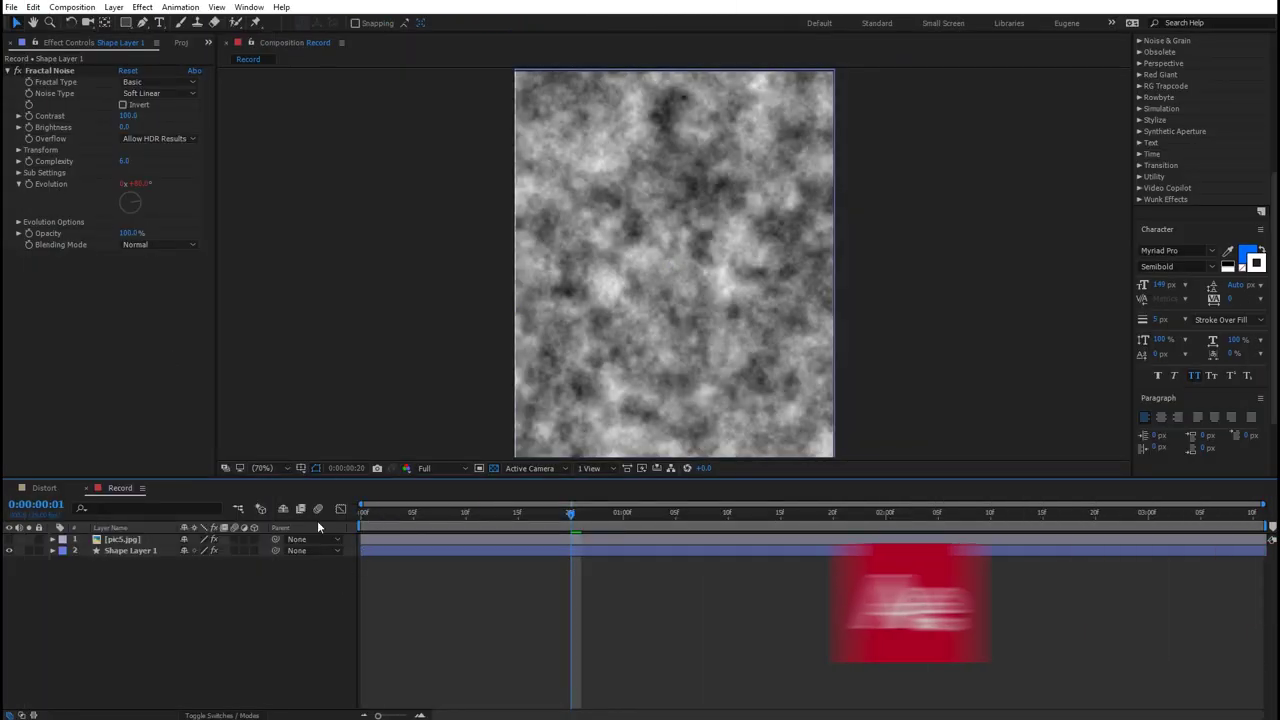
Step: Preview the fractal noise, then hide Shape Layer 1 and show and select the portrait layer
key("space")
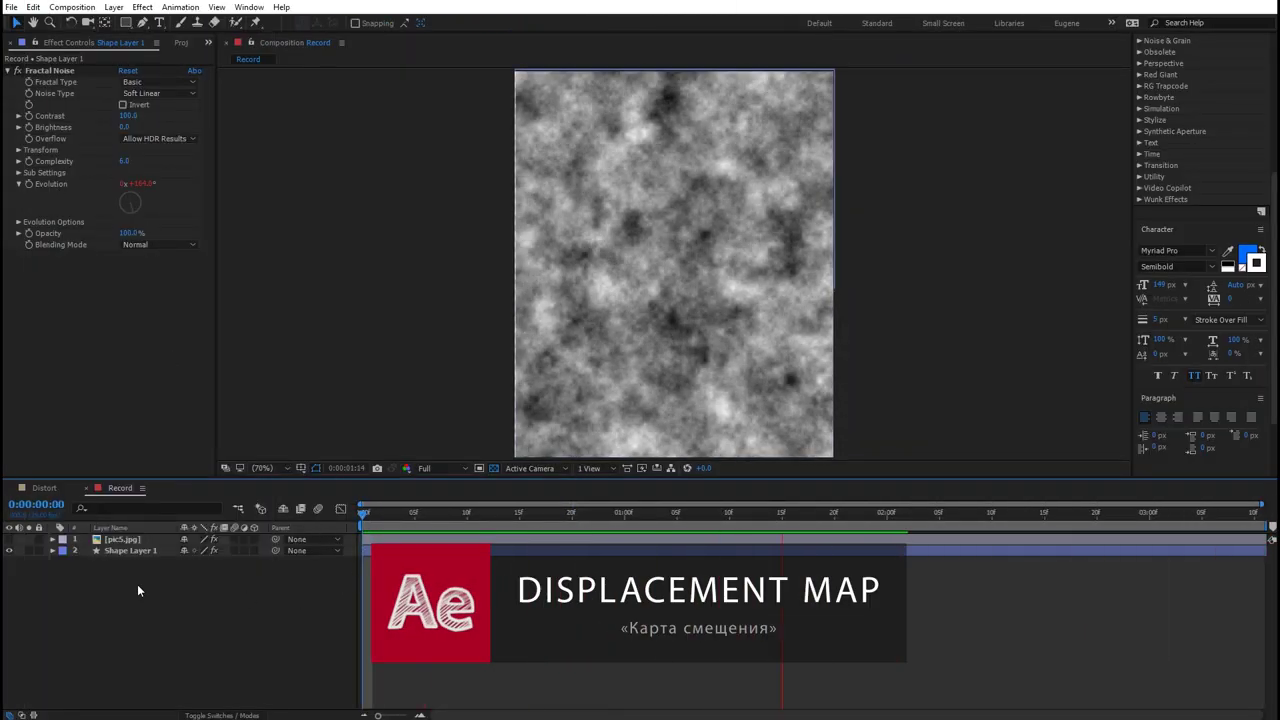
left_click(10, 550)
left_click(9, 539)
left_click(108, 540)
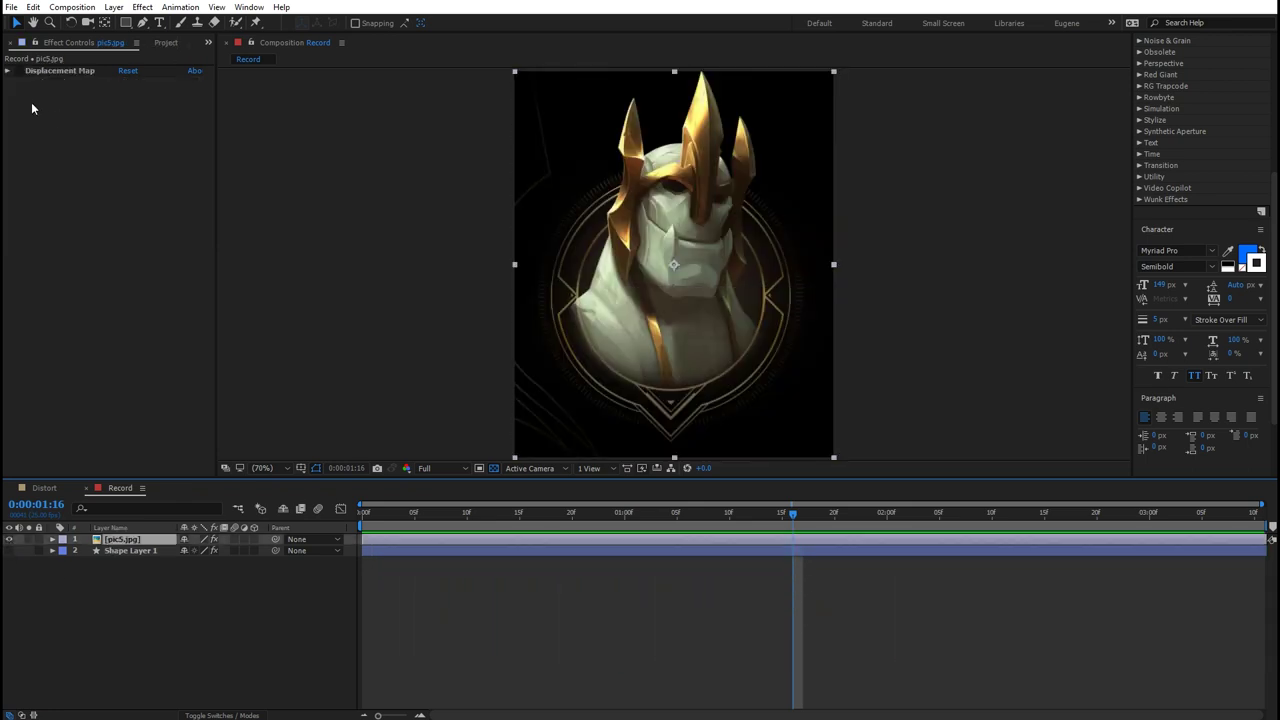
Step: Set both Displacement Map channels to Luminance and use Shape Layer 1 as the map layer
left_click(8, 71)
left_click(155, 93)
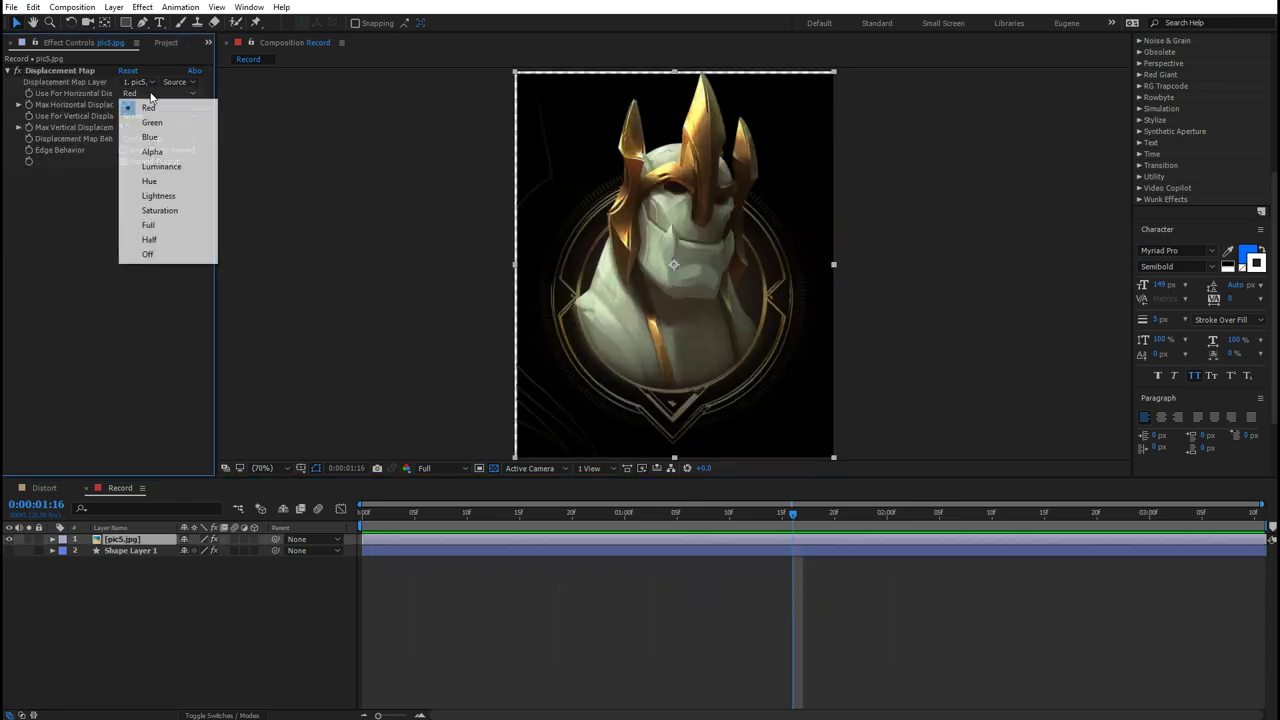
left_click(172, 167)
left_click(155, 116)
left_click(163, 188)
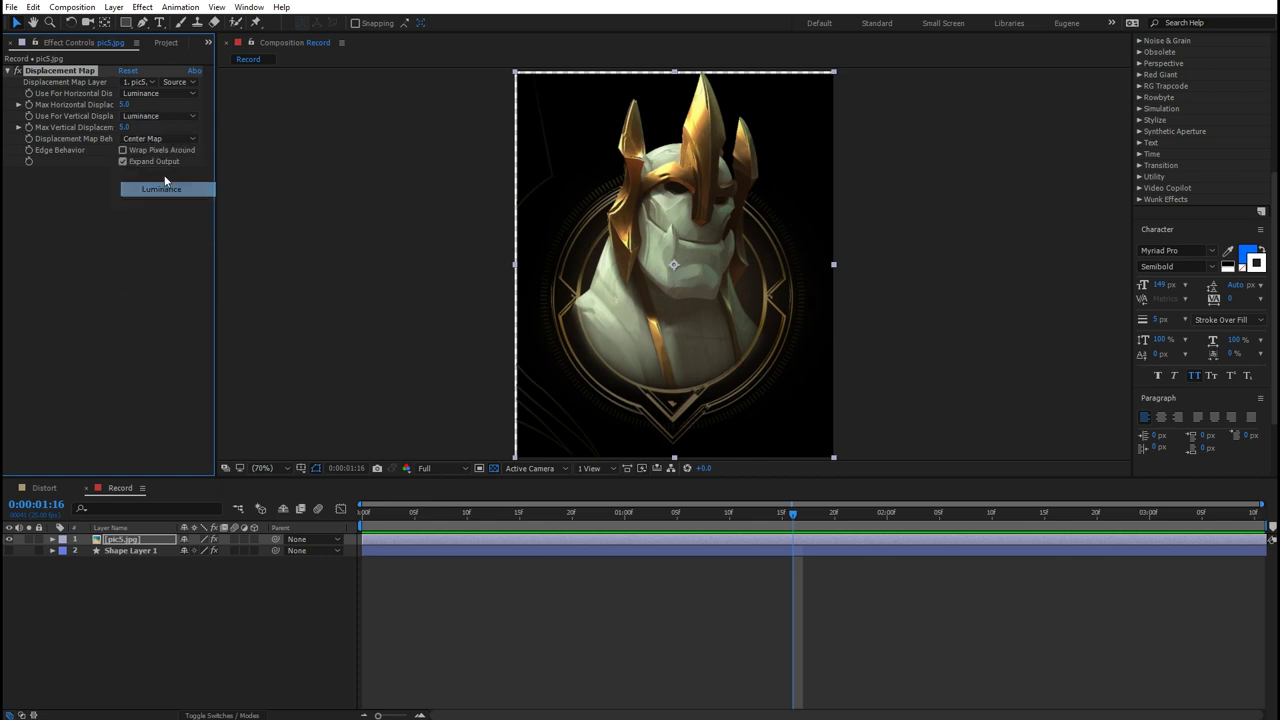
left_click(140, 82)
left_click(165, 130)
Step: Use the noise layer with its effects as source, set displacement to 17, and preview
left_click(182, 84)
left_click(176, 127)
left_click_drag(125, 106, 130, 105)
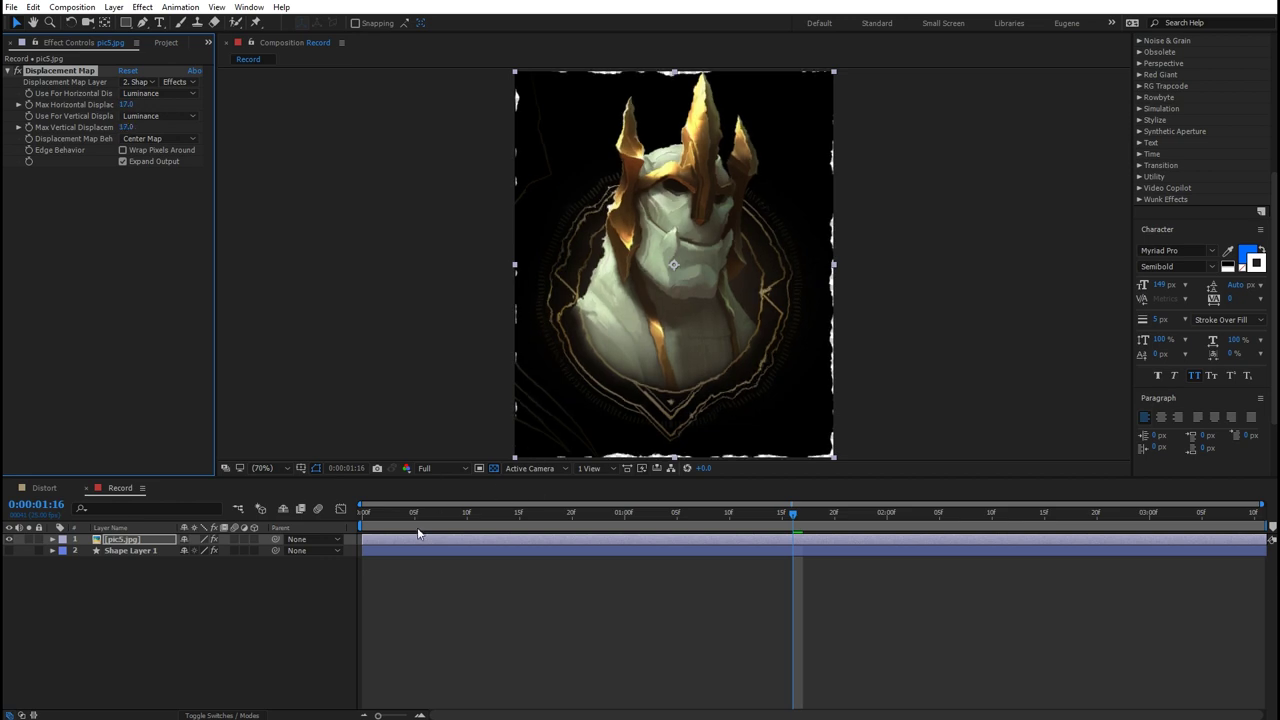
left_click(480, 594)
key("space")
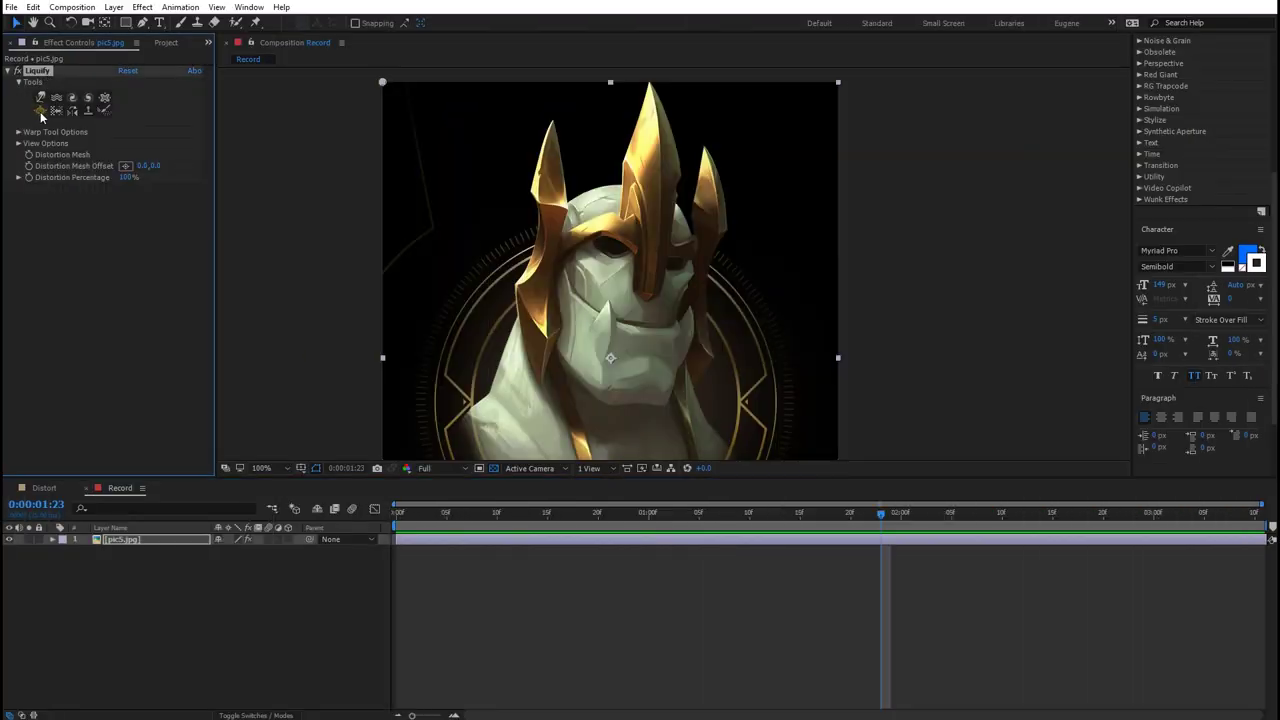
Step: With Liquify, bloat the eye under the helmet, pucker the other eye, and twirl the helmet spikes
left_click(41, 112)
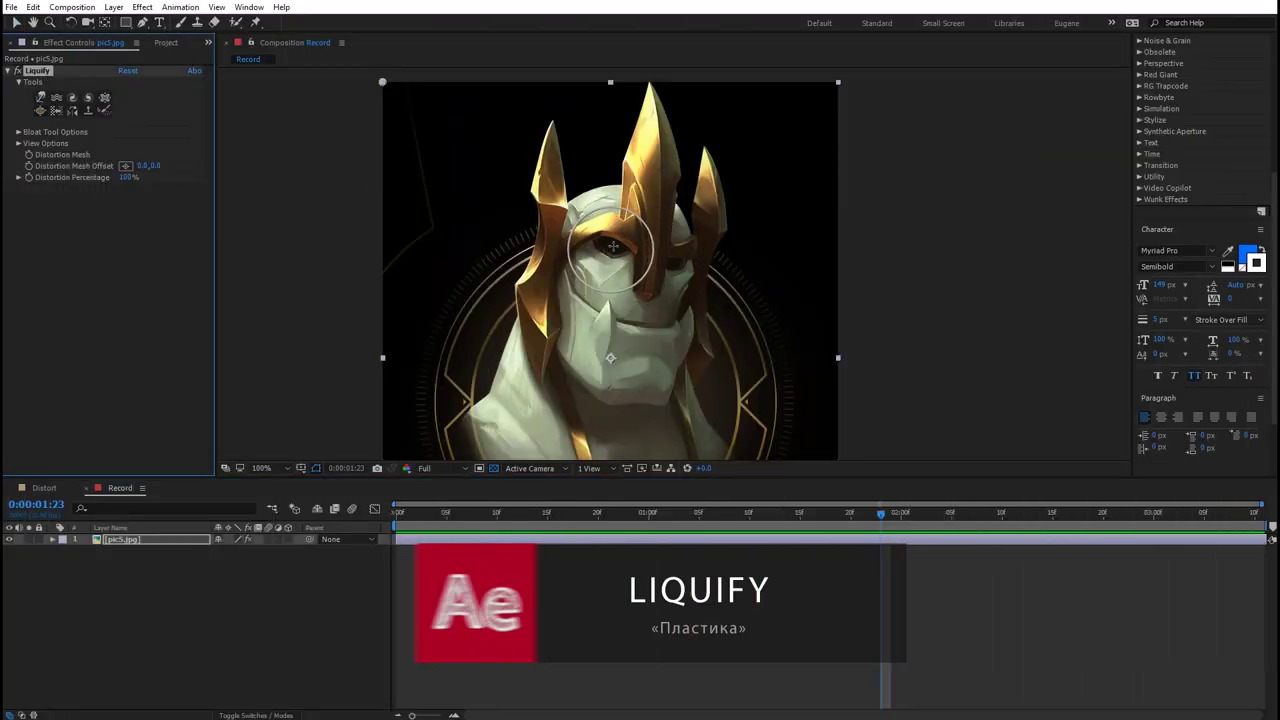
left_click_drag(612, 250, 613, 251)
left_click(105, 98)
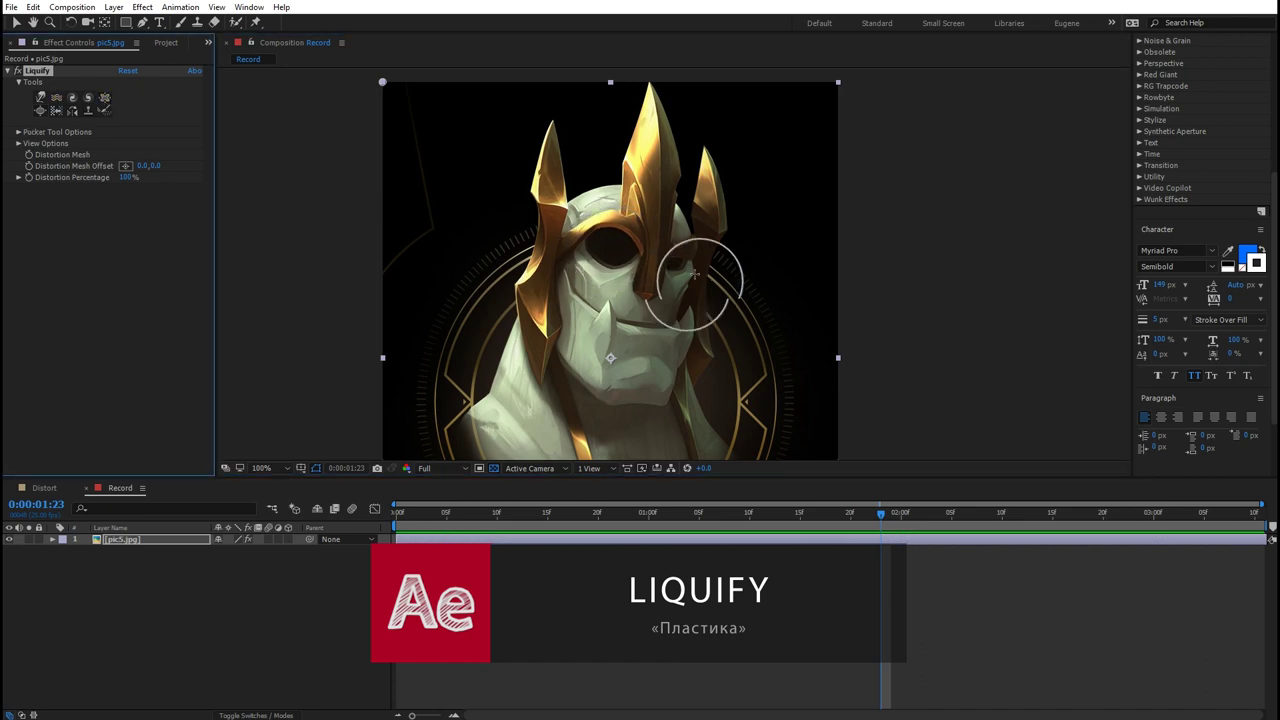
left_click(73, 98)
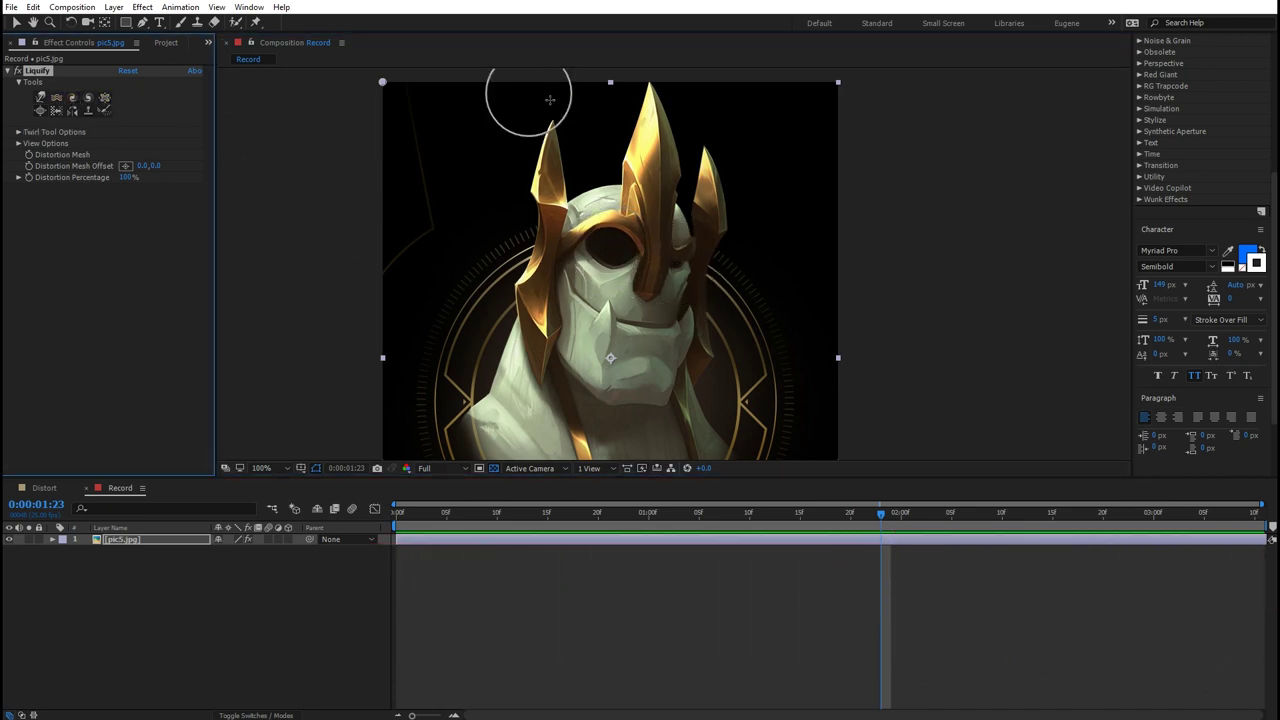
left_click_drag(555, 120, 552, 119)
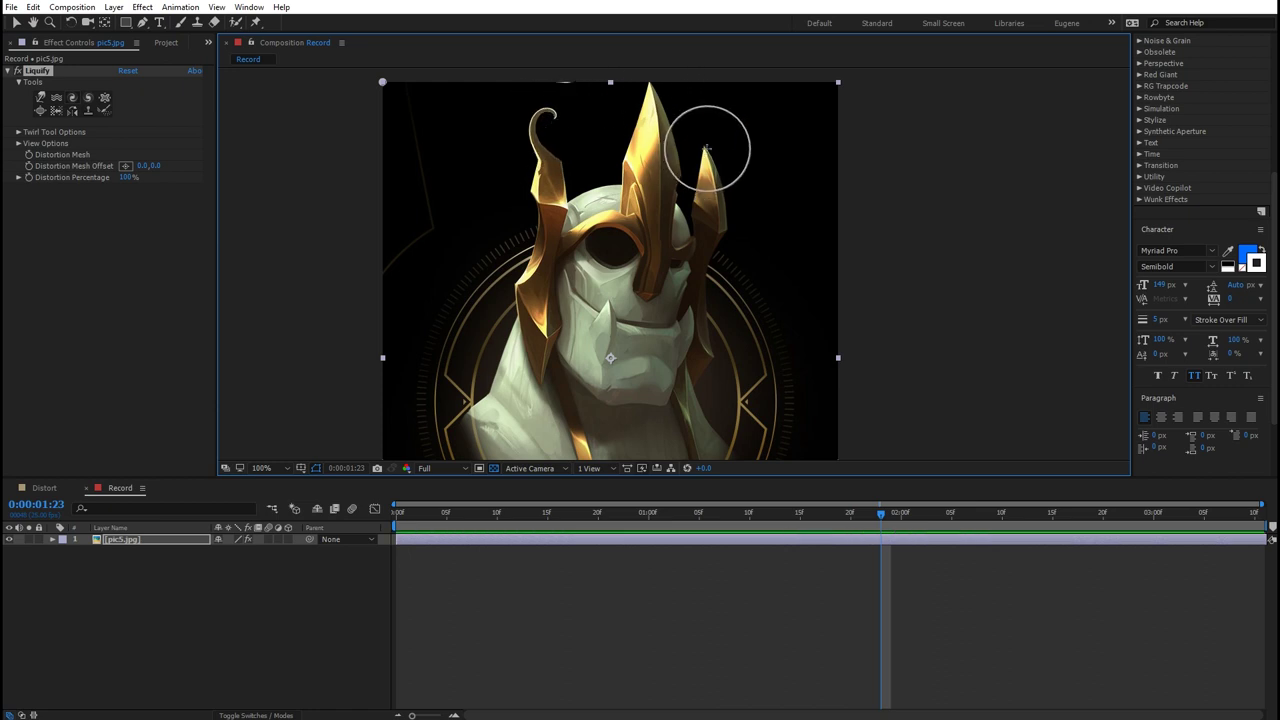
left_click(18, 132)
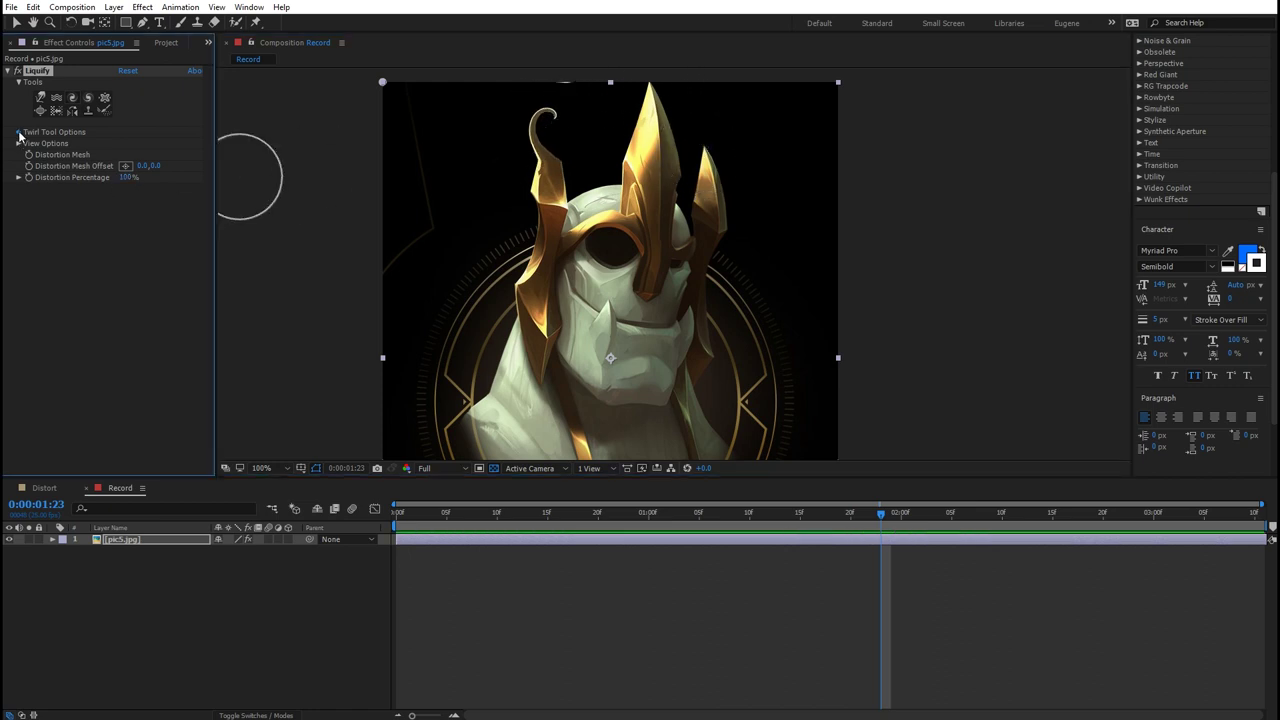
left_click_drag(706, 147, 705, 148)
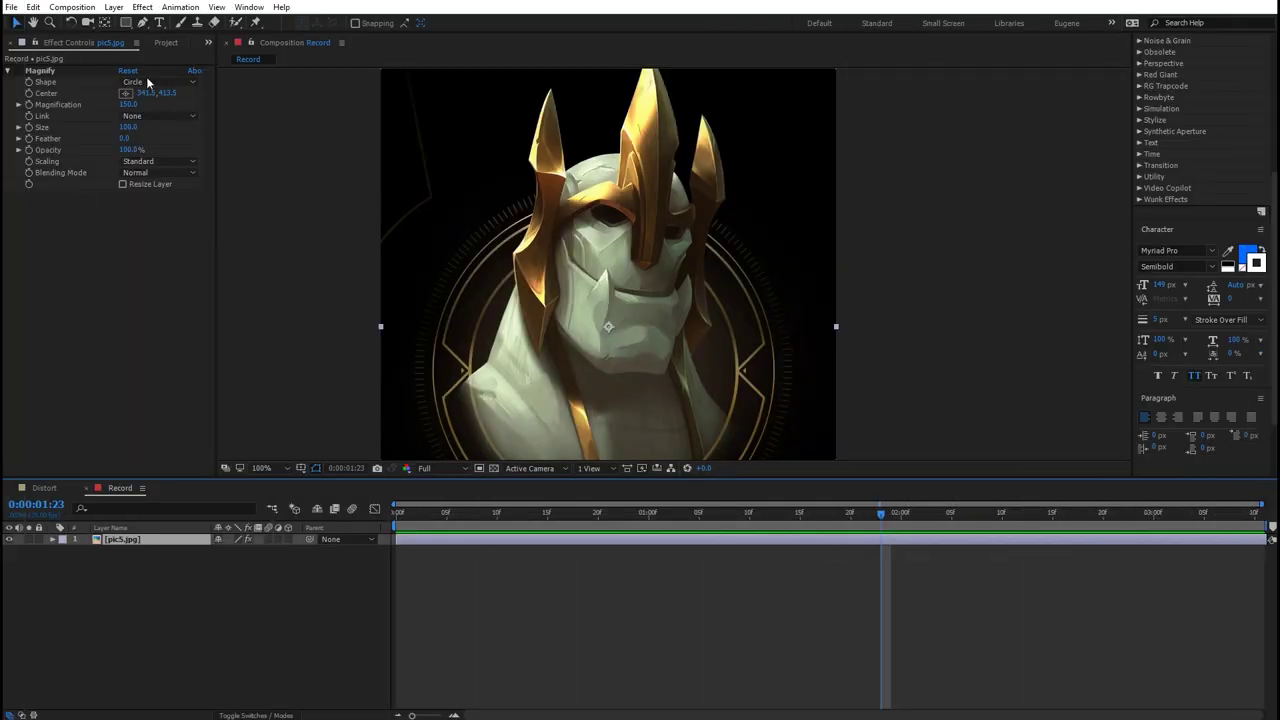
Step: Keep the Magnify shape as Circle, centre it on the lower face, and set magnification near 141
left_click(160, 82)
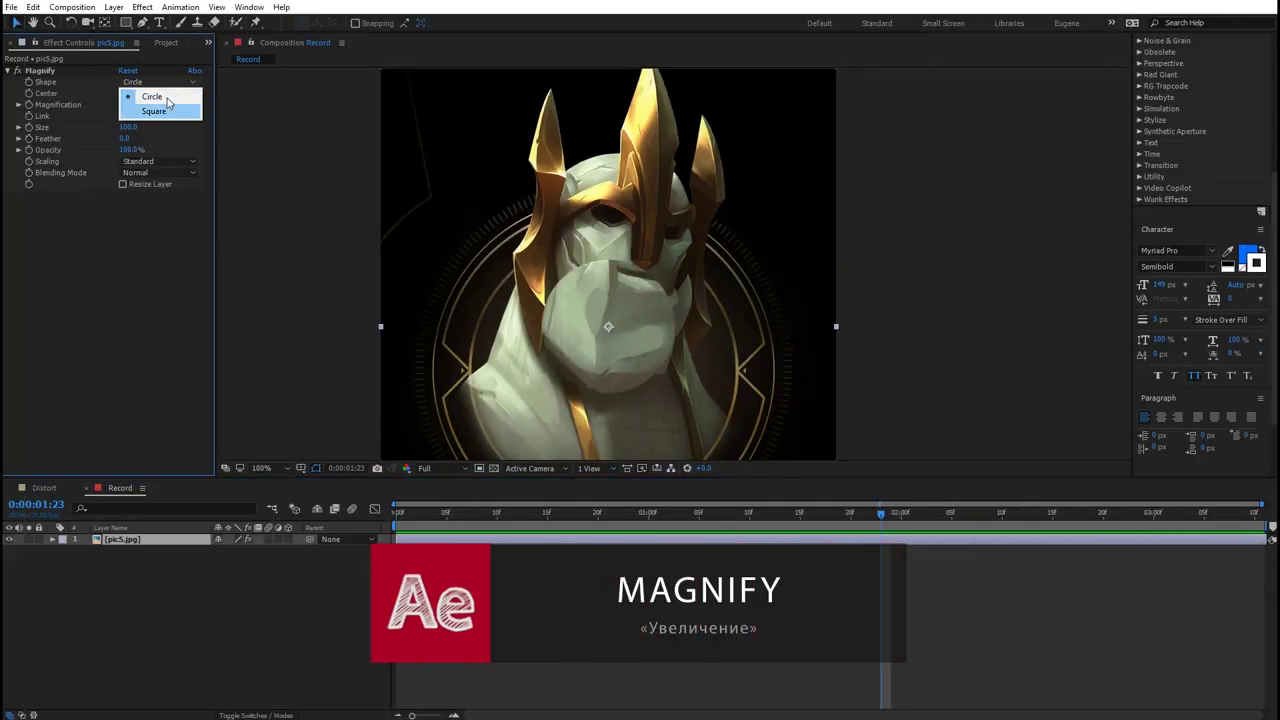
left_click(163, 104)
left_click(160, 96)
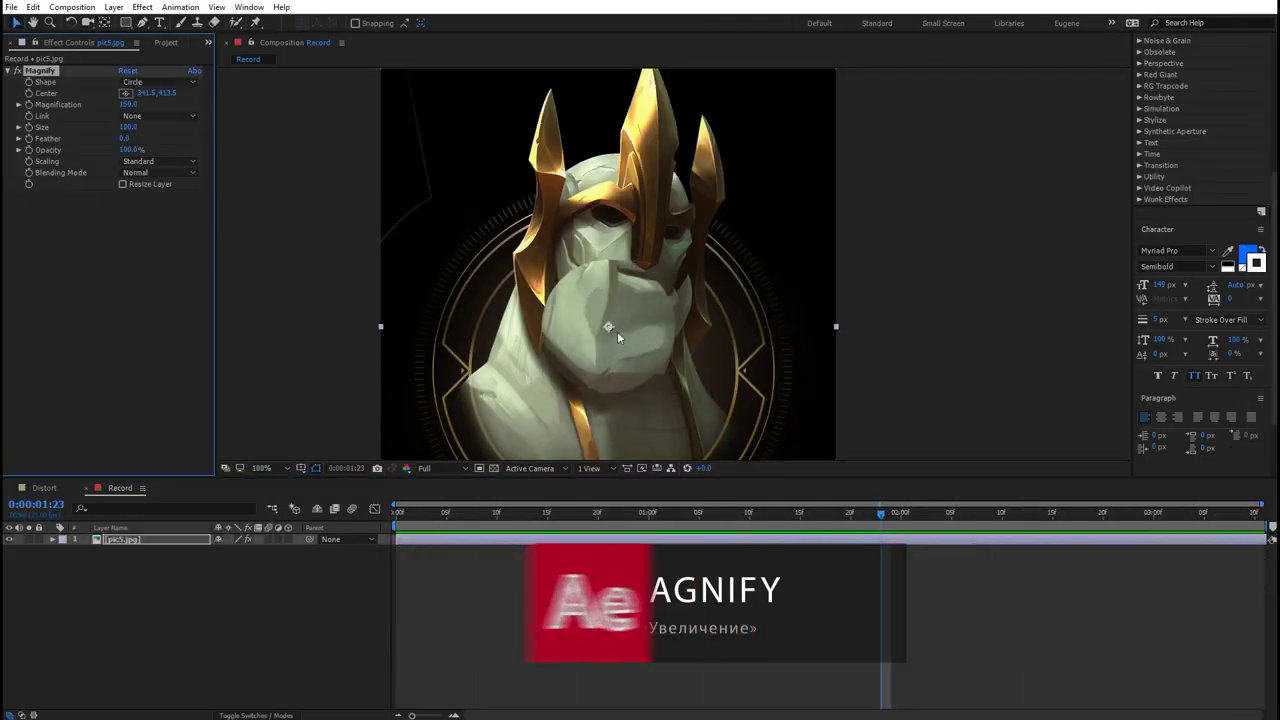
left_click_drag(613, 329, 639, 337)
left_click_drag(128, 104, 118, 151)
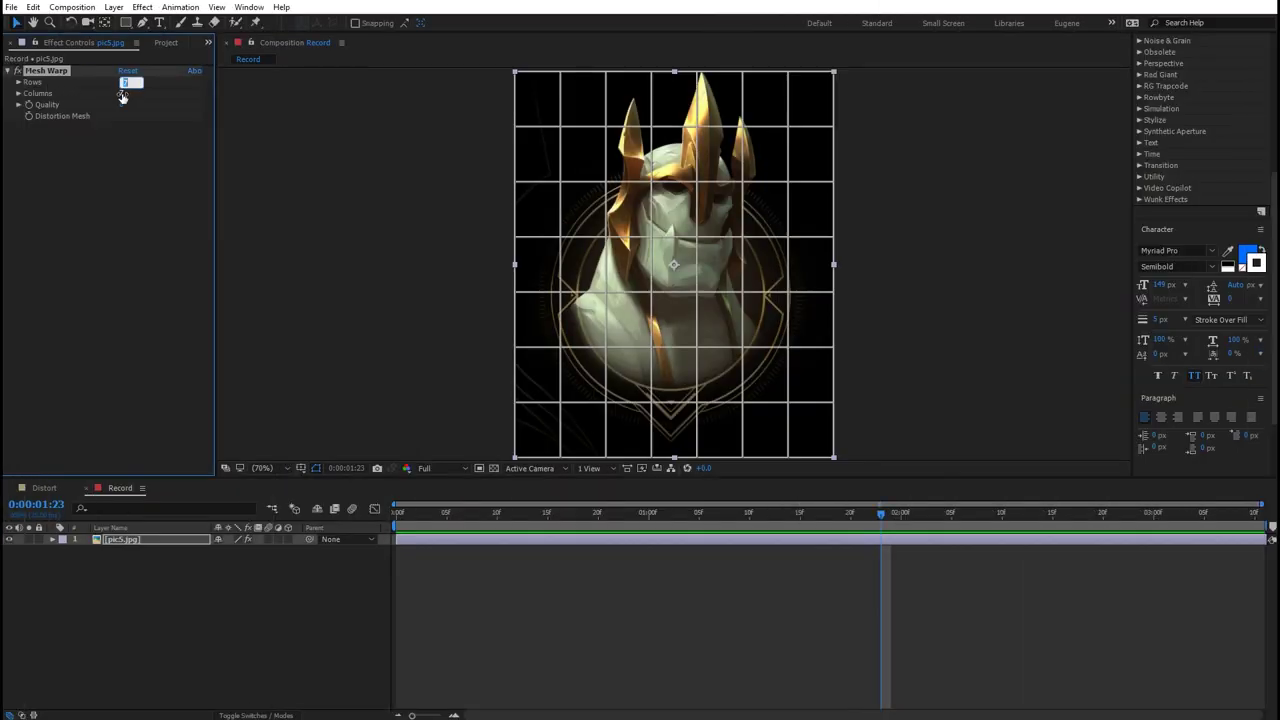
Step: Show the 3×3 Mesh Warp grid and drag the top and middle vertices to bend the crown
left_click(122, 95)
left_click(60, 74)
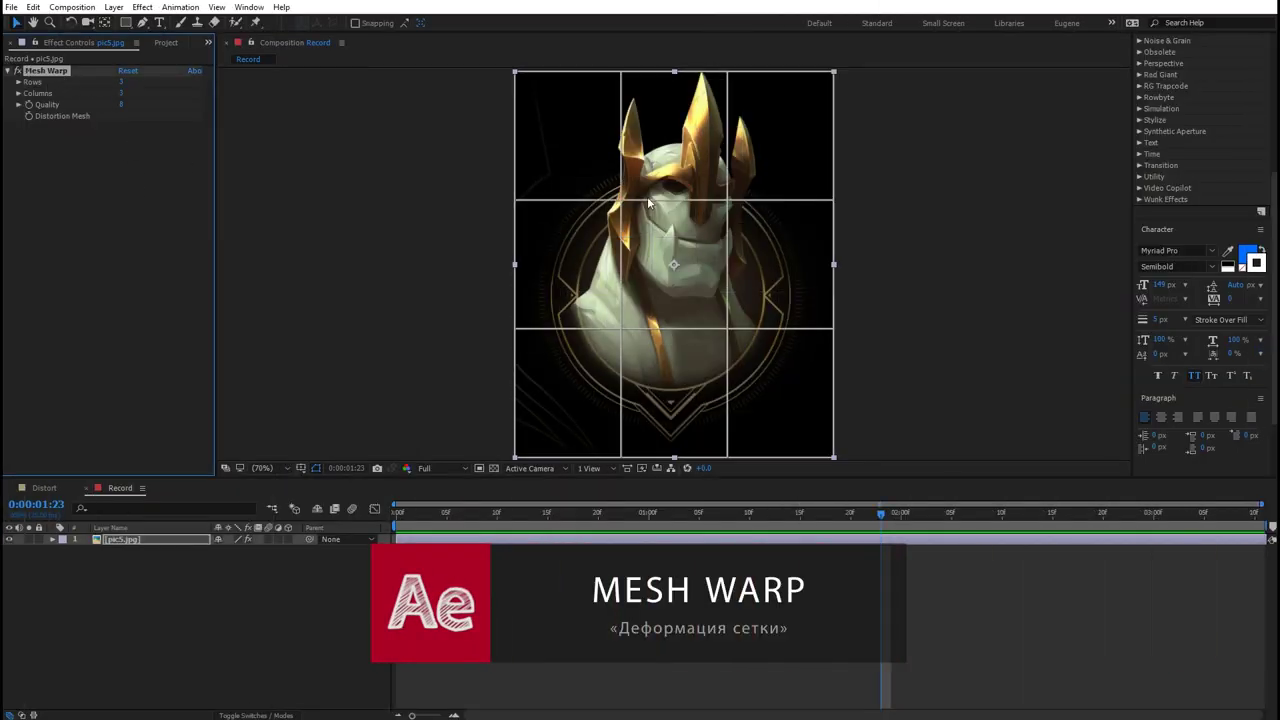
left_click_drag(622, 72, 606, 72)
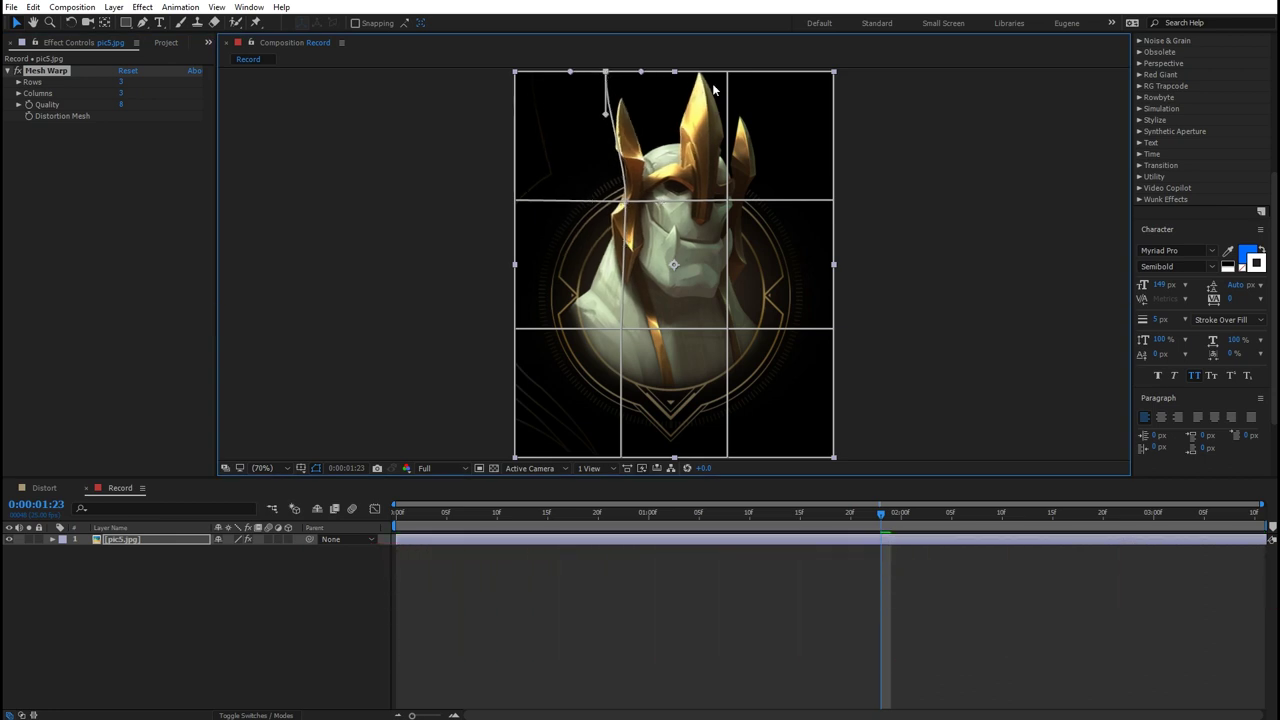
left_click_drag(727, 72, 710, 72)
left_click_drag(727, 328, 747, 328)
left_click_drag(622, 328, 609, 328)
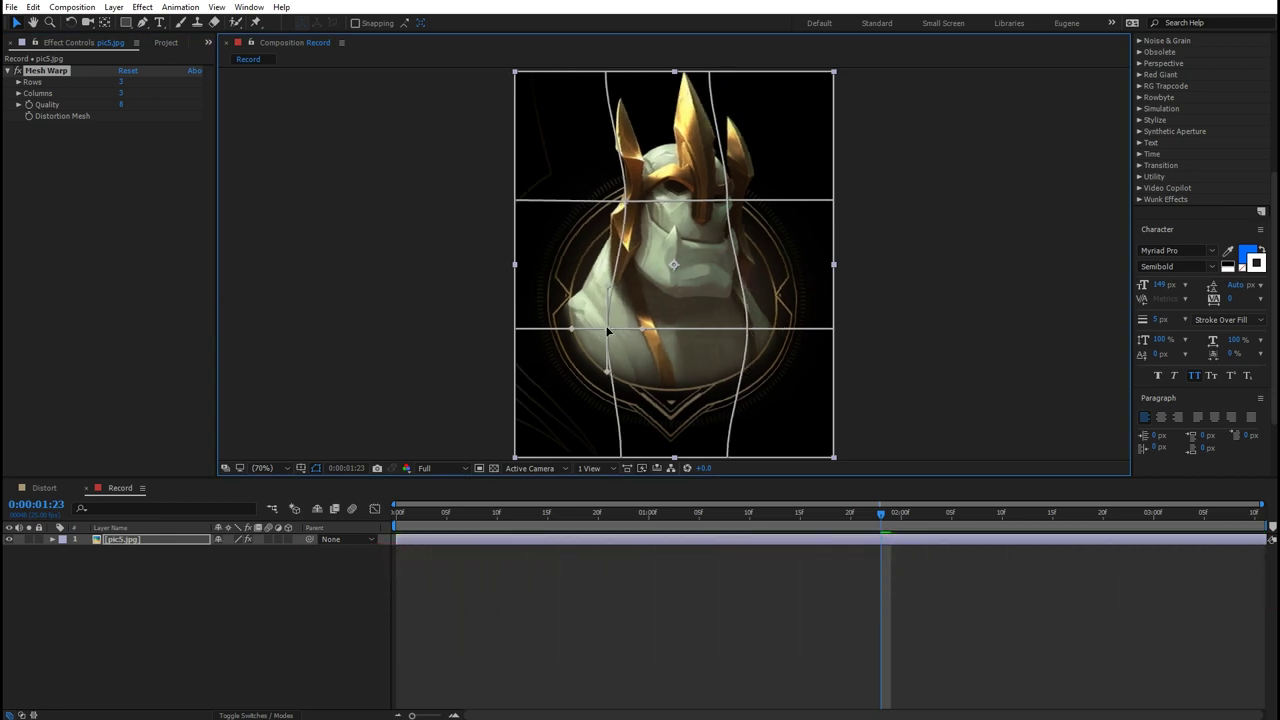
Step: Spread the bottom mesh vertices, rewarp the crown, and raise a middle point to lift the bust
left_click_drag(614, 458, 610, 458)
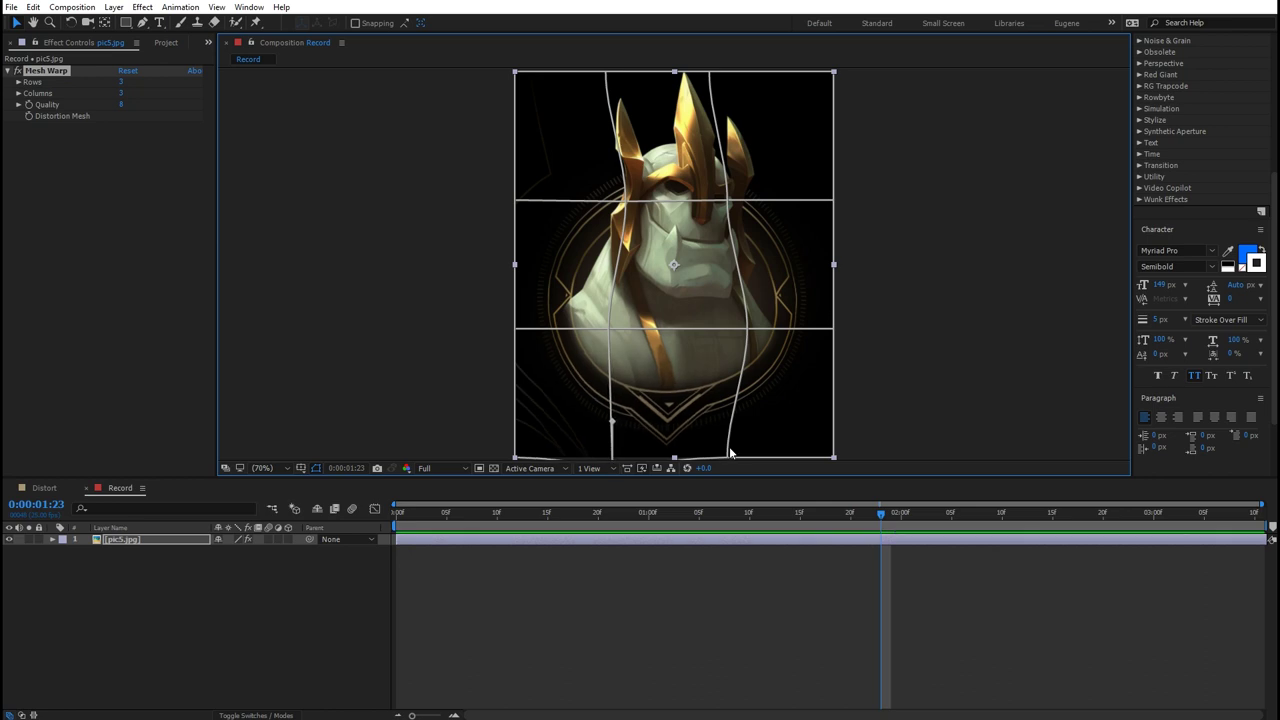
left_click_drag(727, 457, 738, 457)
left_click_drag(716, 73, 700, 76)
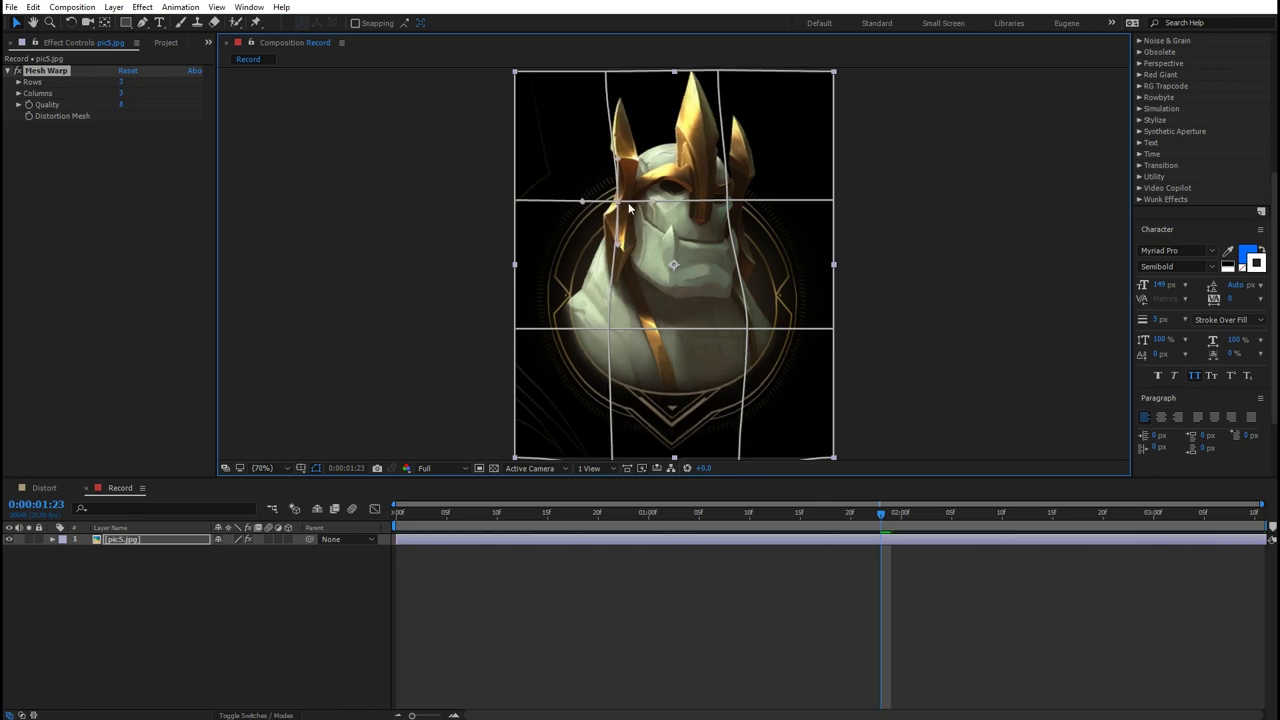
left_click(870, 313)
left_click(740, 539)
left_click(46, 70)
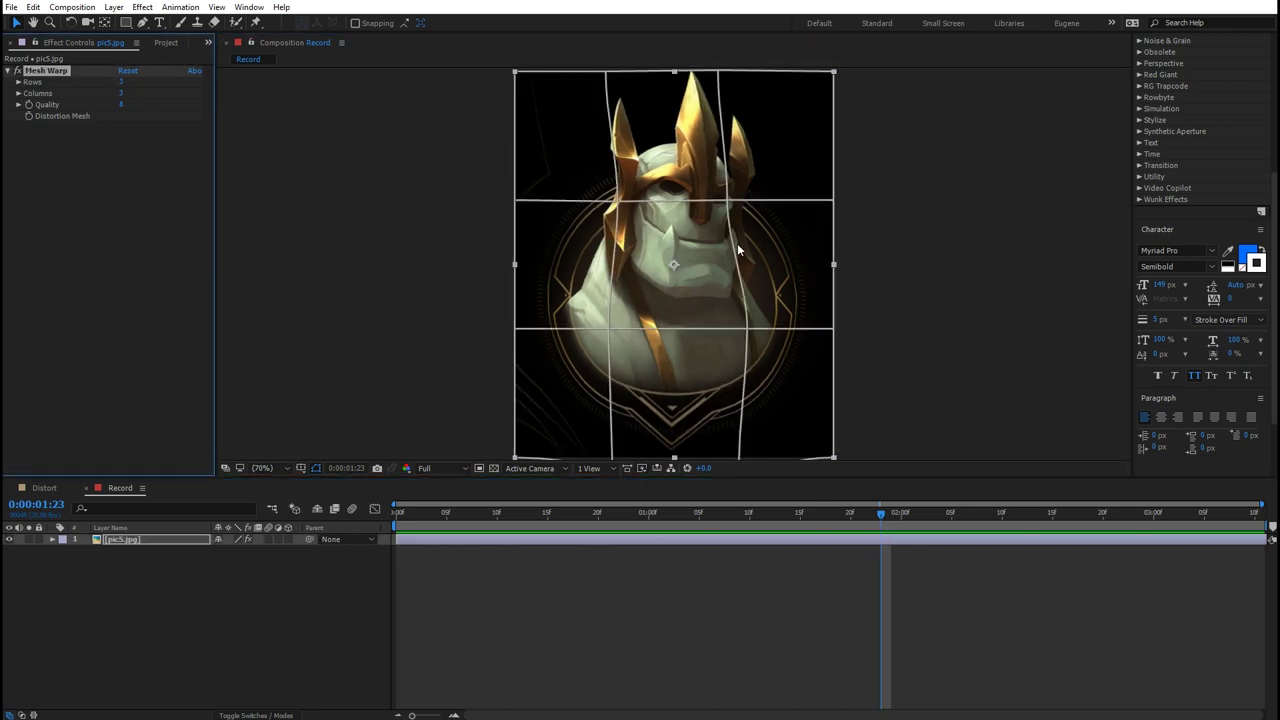
left_click_drag(609, 328, 612, 319)
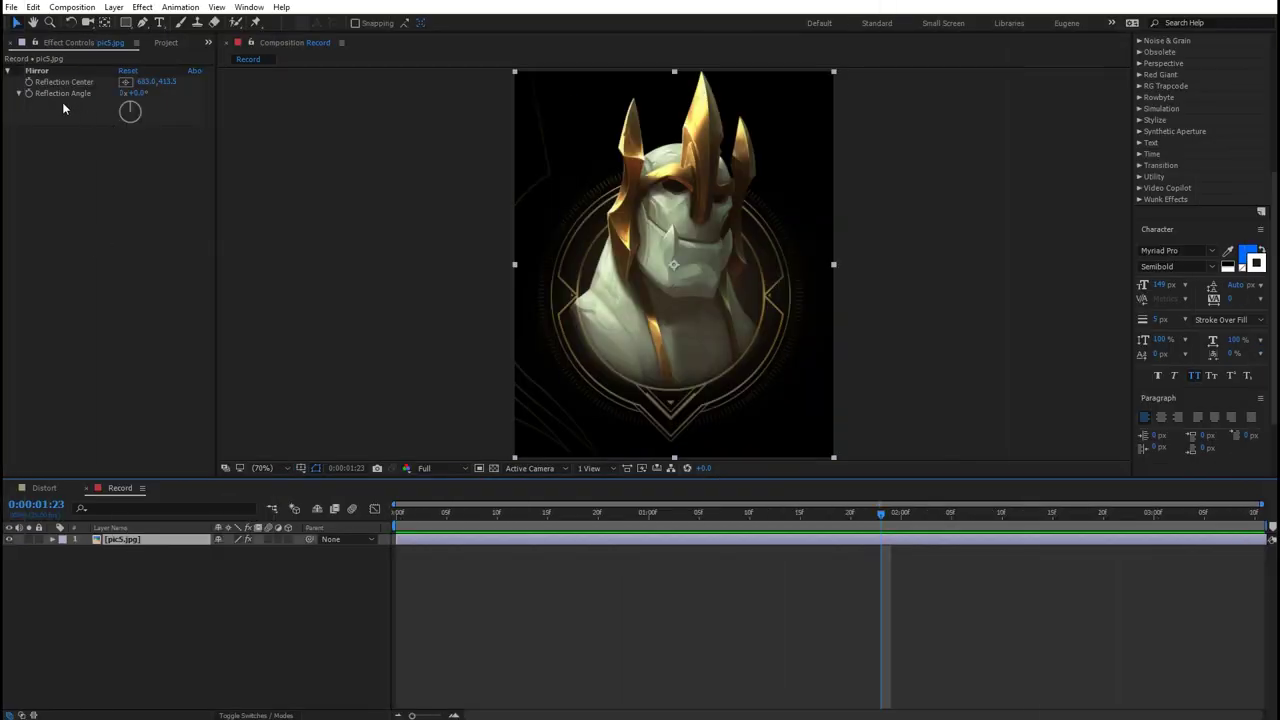
Step: Place the Mirror reflection centre through the bust, test and undo a 224° angle, then shift it right
left_click(18, 72)
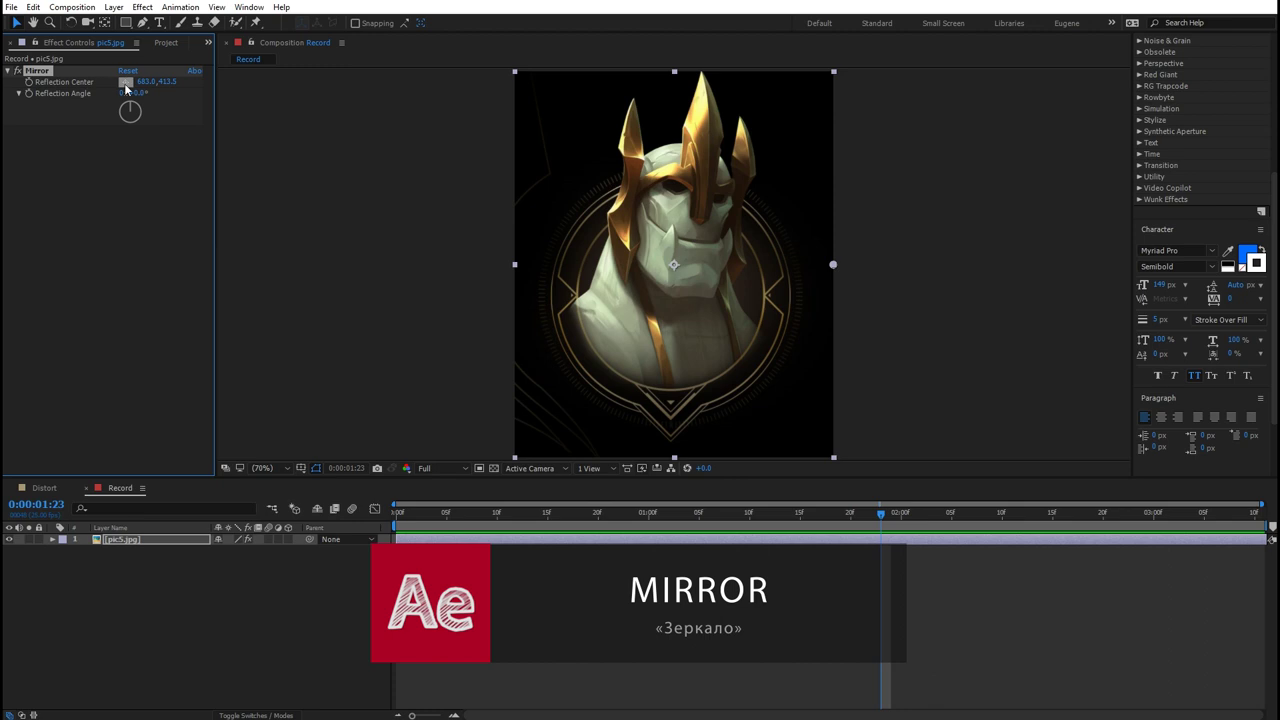
left_click(125, 82)
left_click(674, 268)
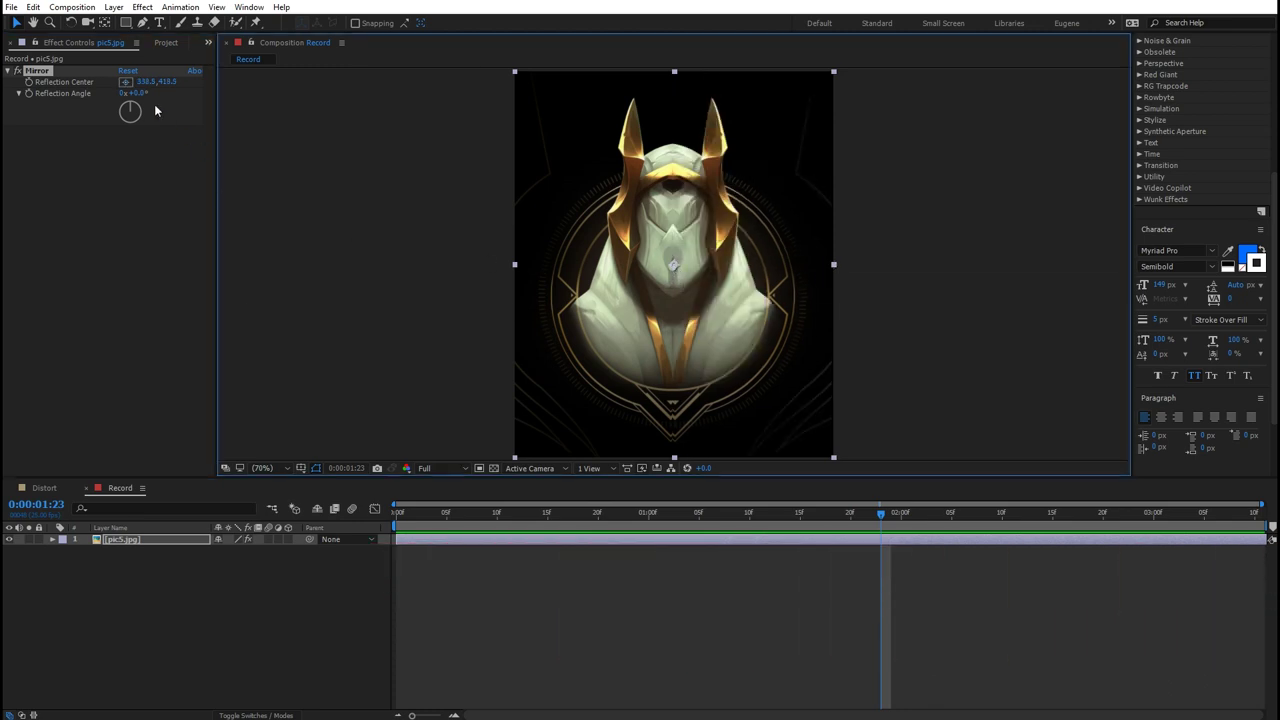
left_click_drag(130, 106, 115, 113)
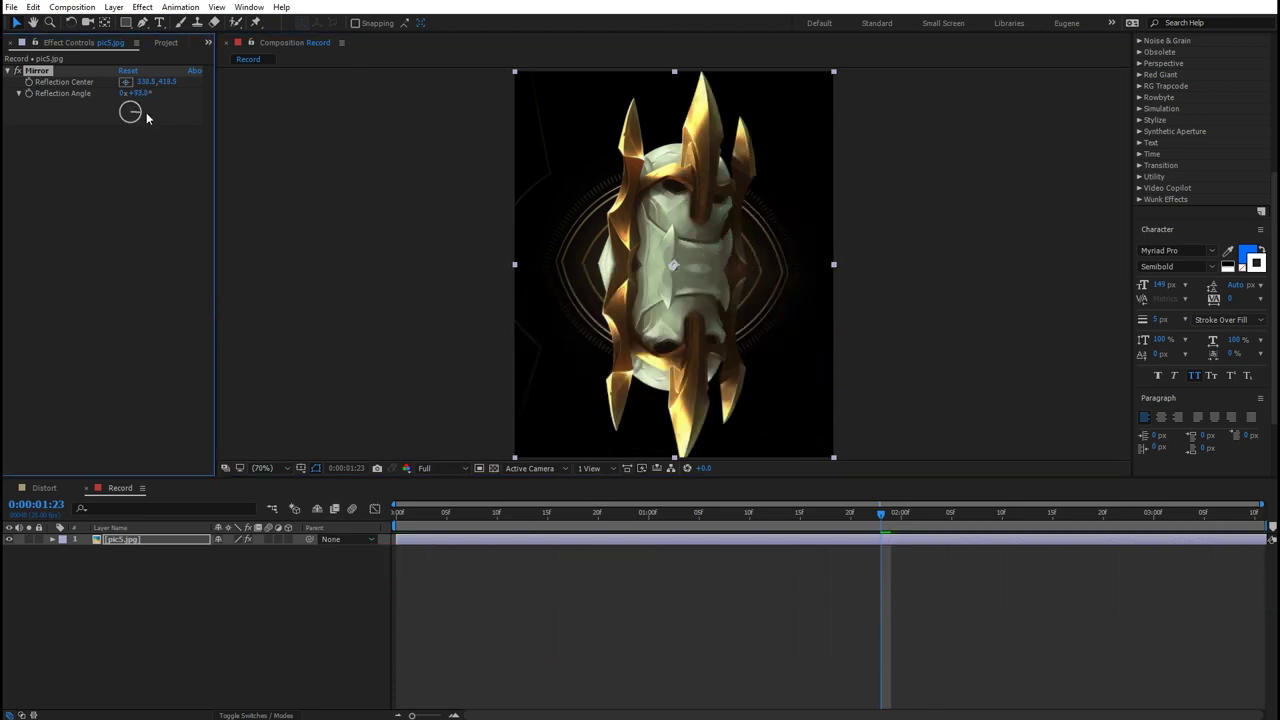
key("ctrl+z")
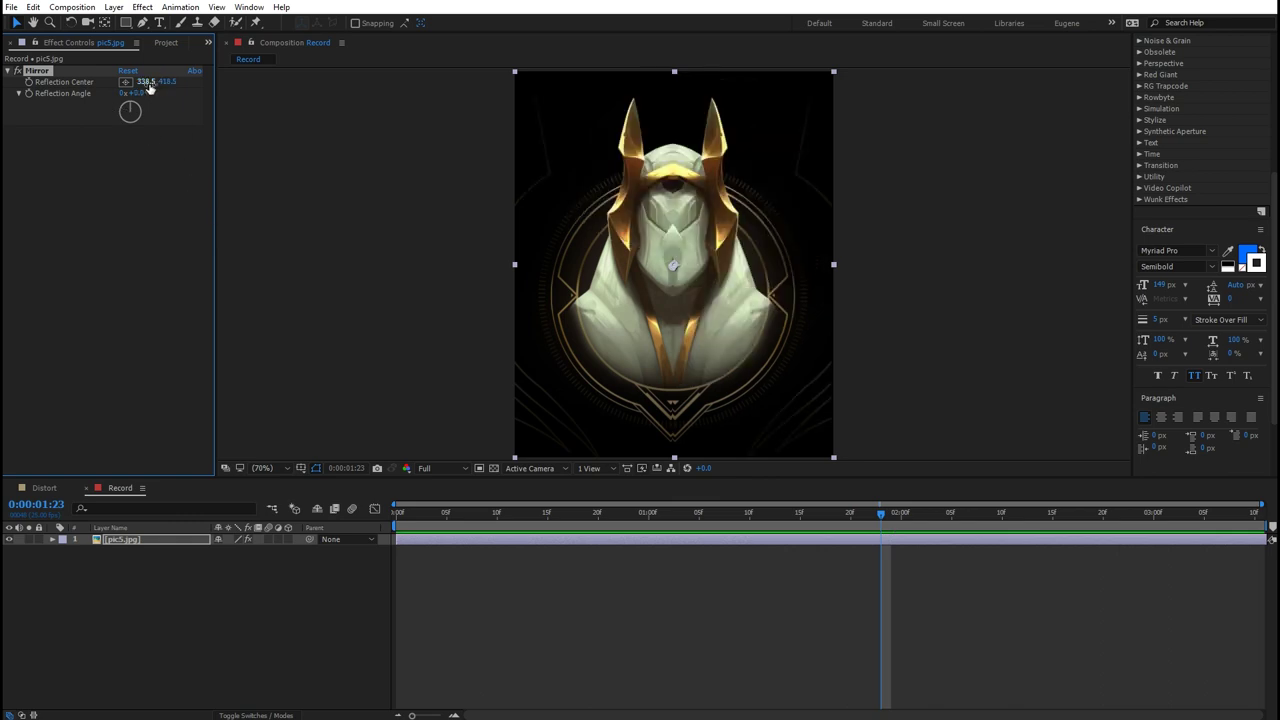
left_click_drag(146, 81, 152, 81)
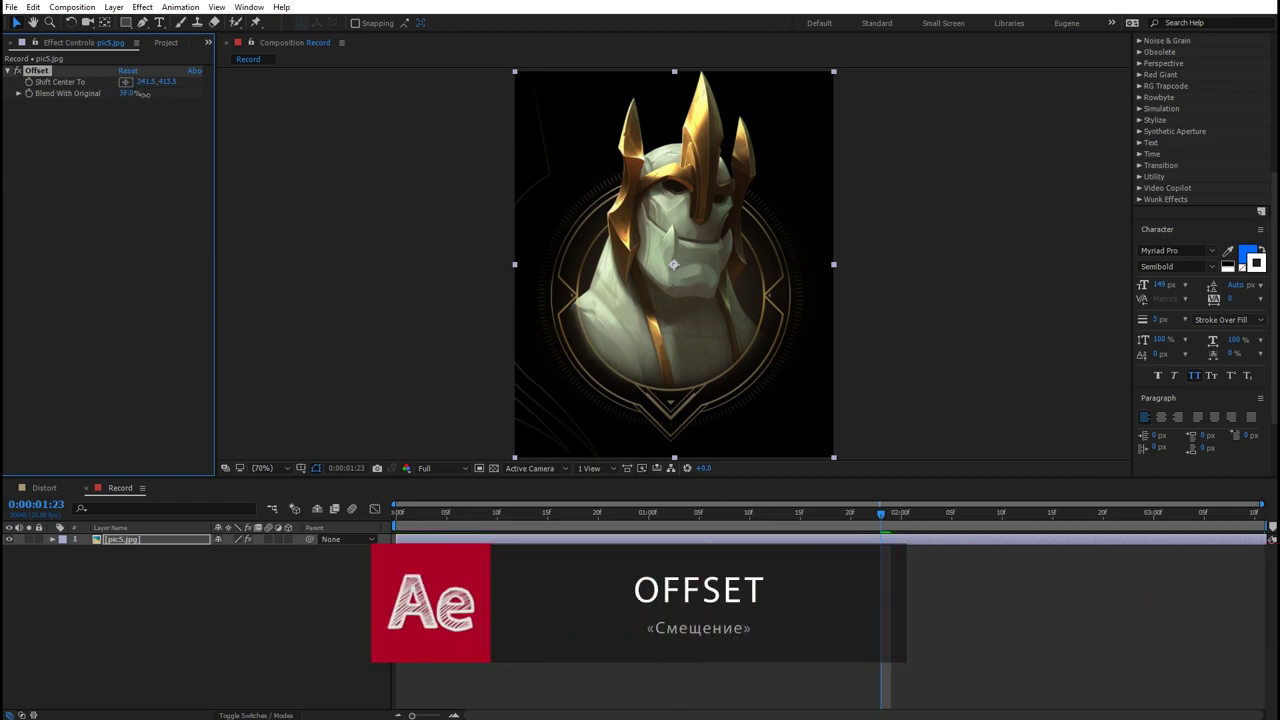
Step: Wrap the portrait by moving Offset's shift centre around the frame, with Blend With Original at 0%
left_click_drag(533, 214, 855, 227)
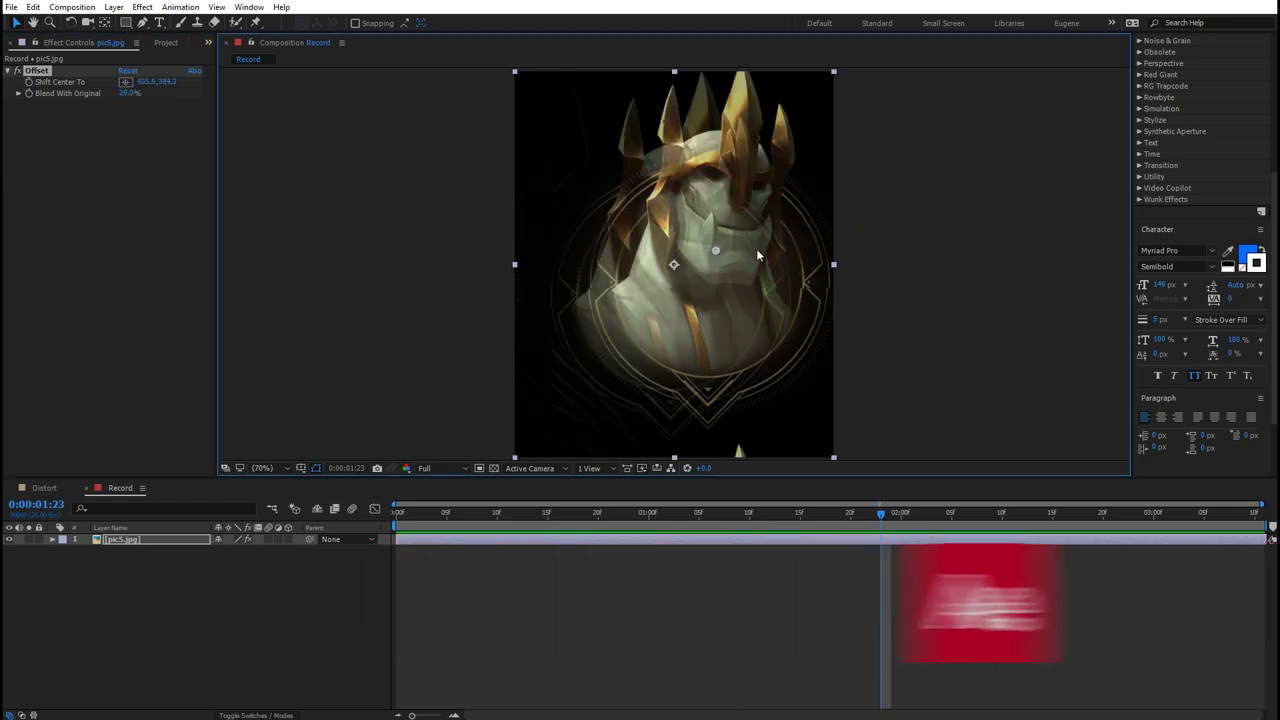
left_click_drag(130, 93, 92, 93)
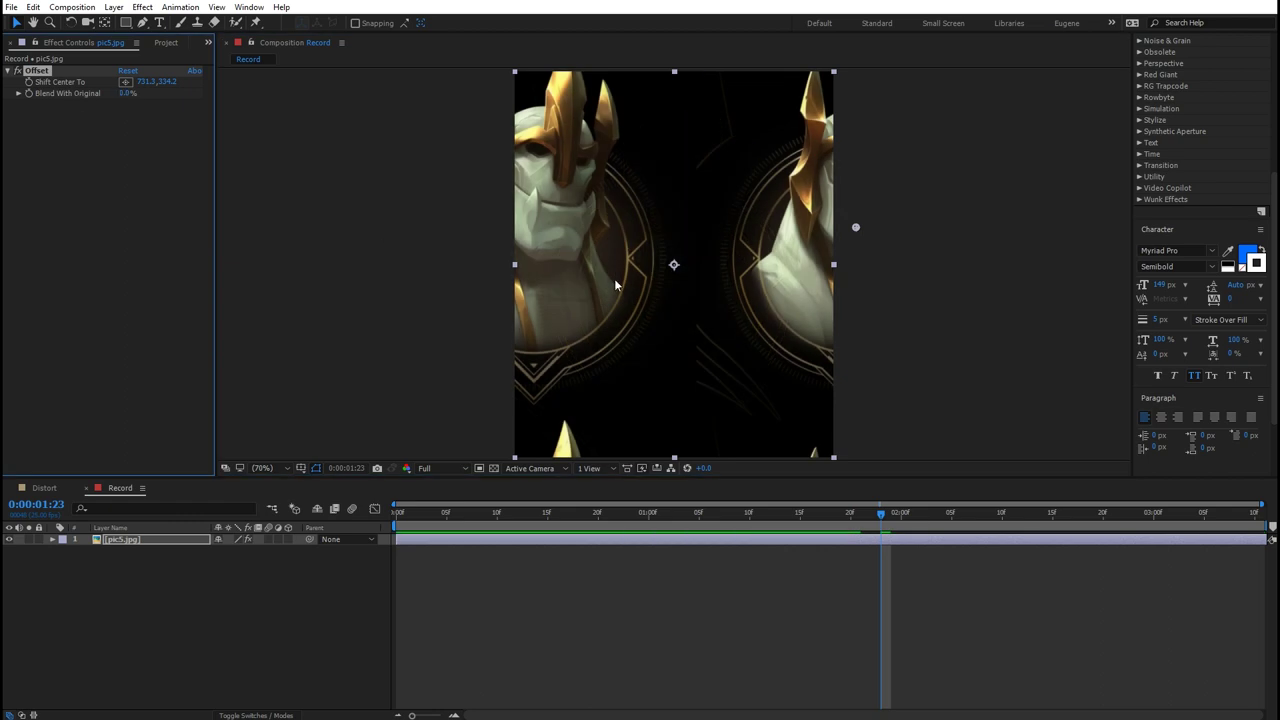
left_click_drag(673, 269, 676, 284)
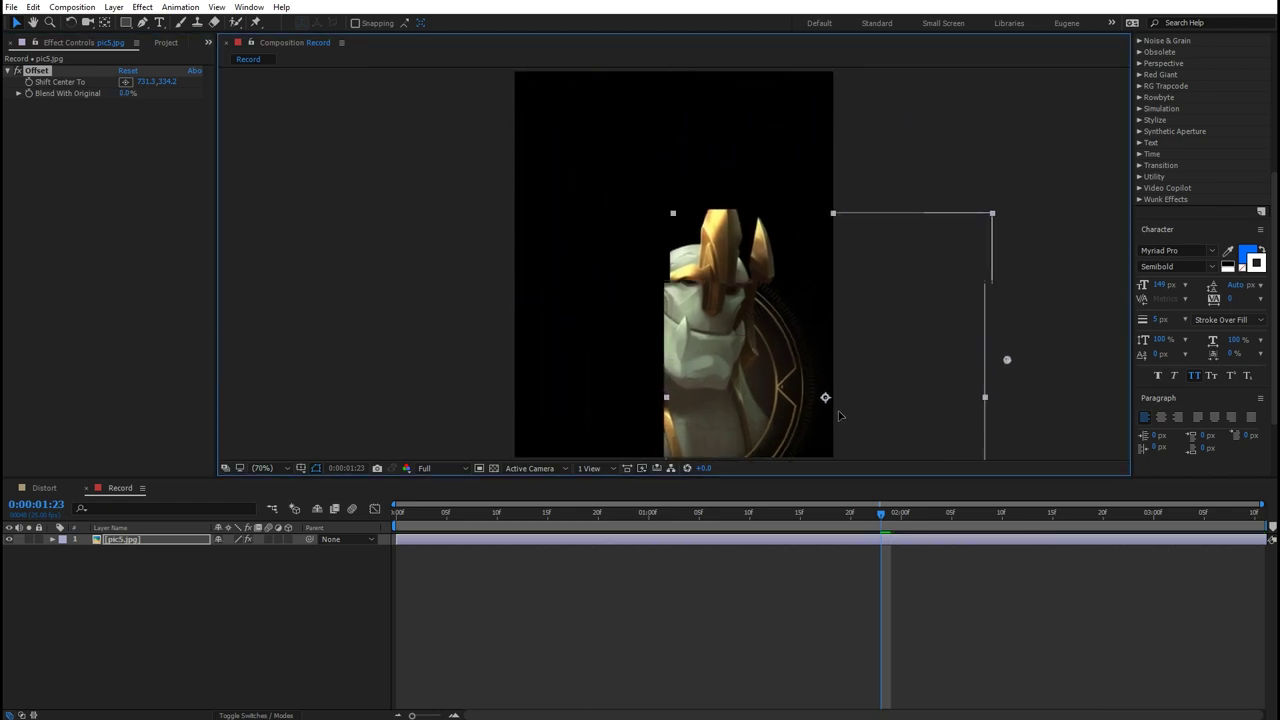
left_click(125, 81)
left_click(803, 456)
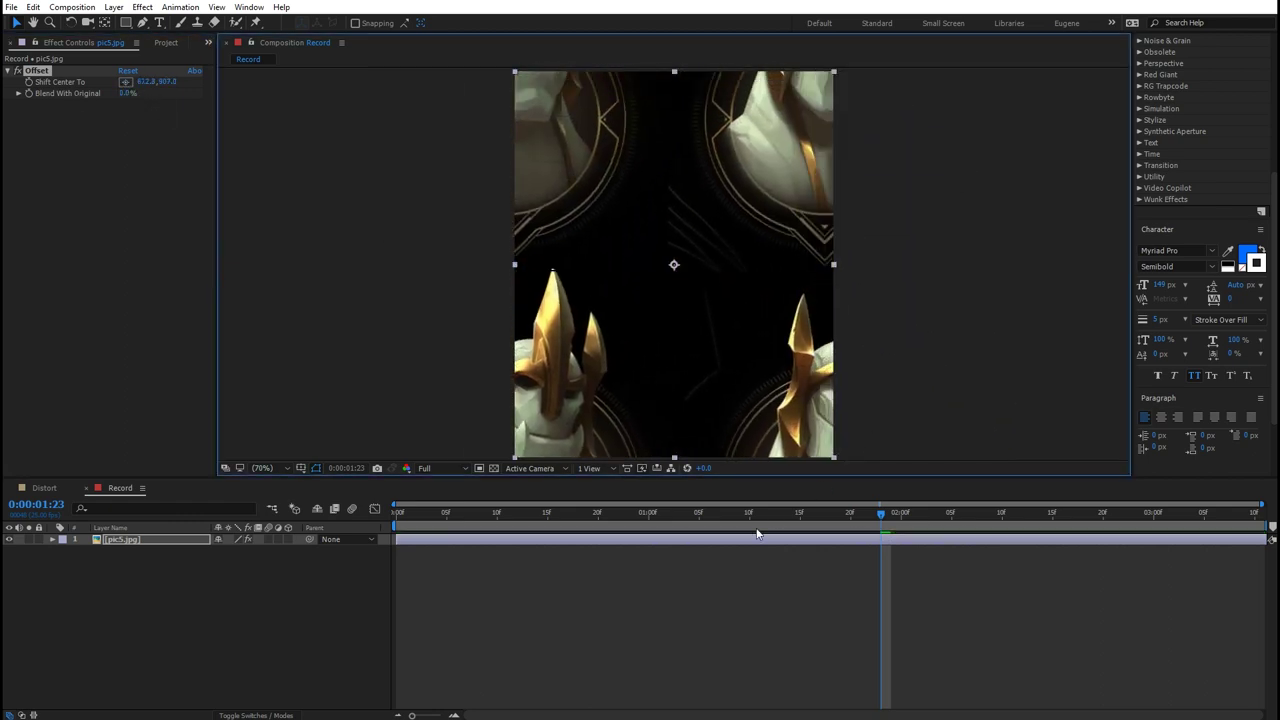
left_click_drag(757, 533, 360, 278)
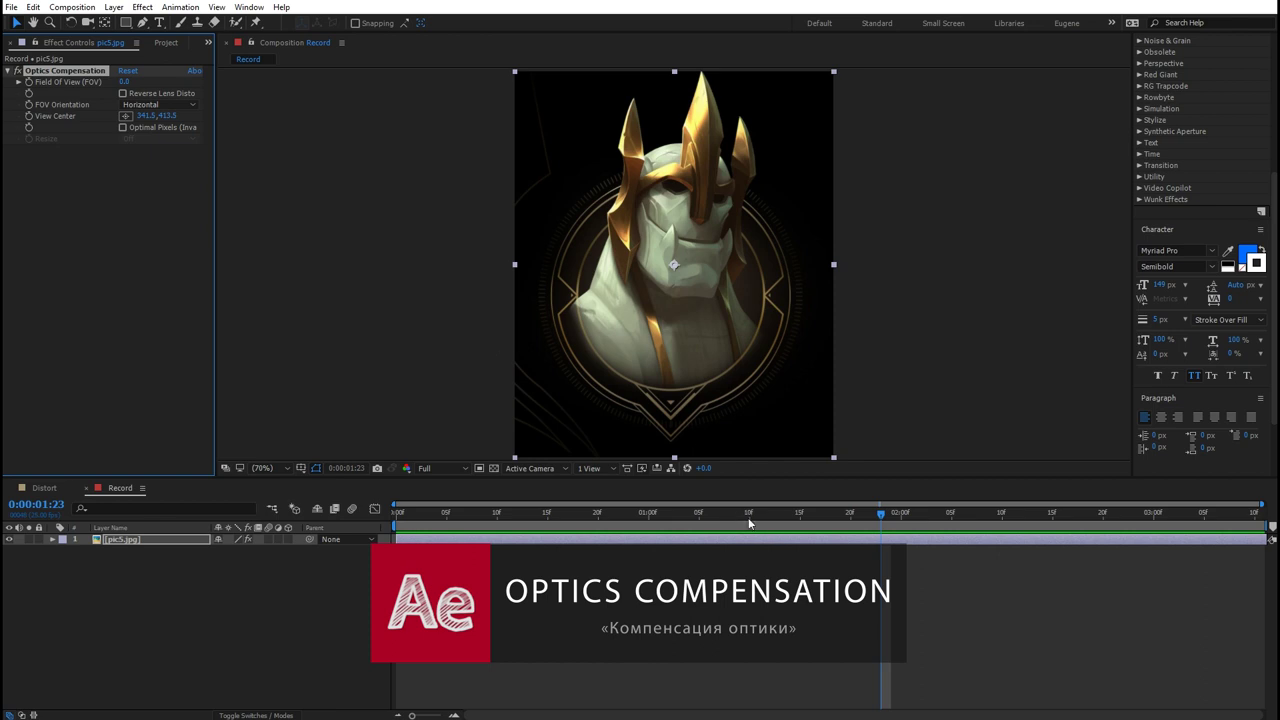
Step: At 0:00:01:10, shift the Optics Compensation centre, raise field of view, and reverse lens distortion
left_click(749, 522)
mouse_move(674, 264)
left_mouse_down()
mouse_move(683, 242)
mouse_move(687, 268)
left_mouse_up()
mouse_move(124, 81)
left_mouse_down()
mouse_move(266, 162)
mouse_move(534, 172)
left_mouse_up()
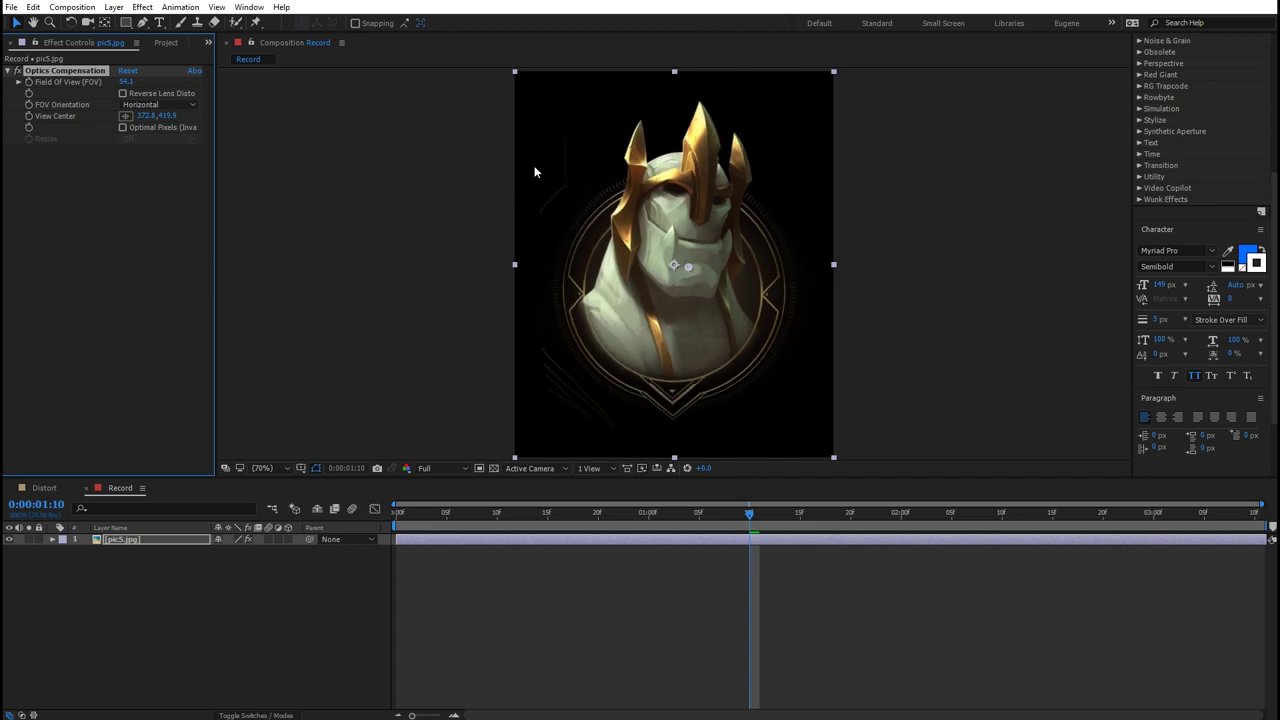
left_click(123, 93)
Step: Try FOV orientations, settle on Horizontal, set Field of View to 117.2, and turn off reversed distortion
left_click(140, 104)
left_click(148, 115)
left_click(140, 104)
left_click(157, 148)
left_click(140, 104)
left_click(122, 130)
left_click_drag(126, 81, 619, 124)
left_click(123, 93)
Step: Try Rect to Polar on the portrait, then return Interpolation to 0% and hide the layer
left_click_drag(126, 81, 310, 149)
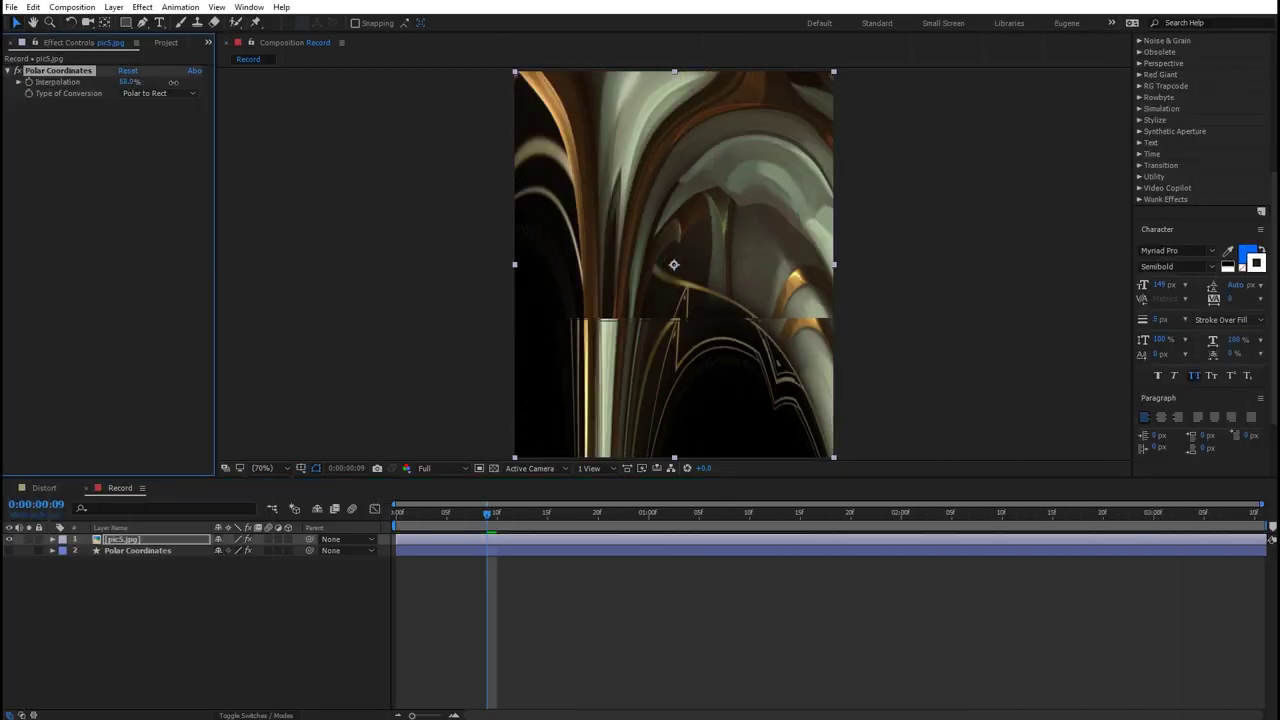
left_click(159, 108)
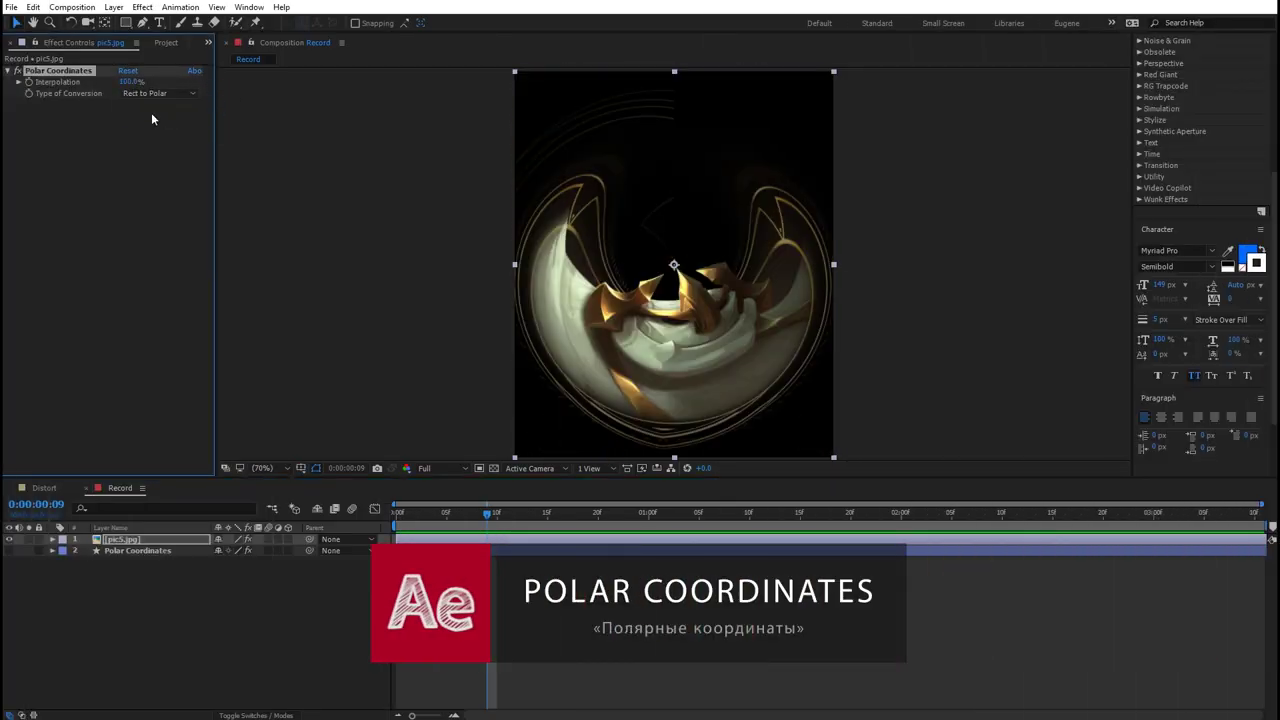
left_click_drag(140, 85, 14, 87)
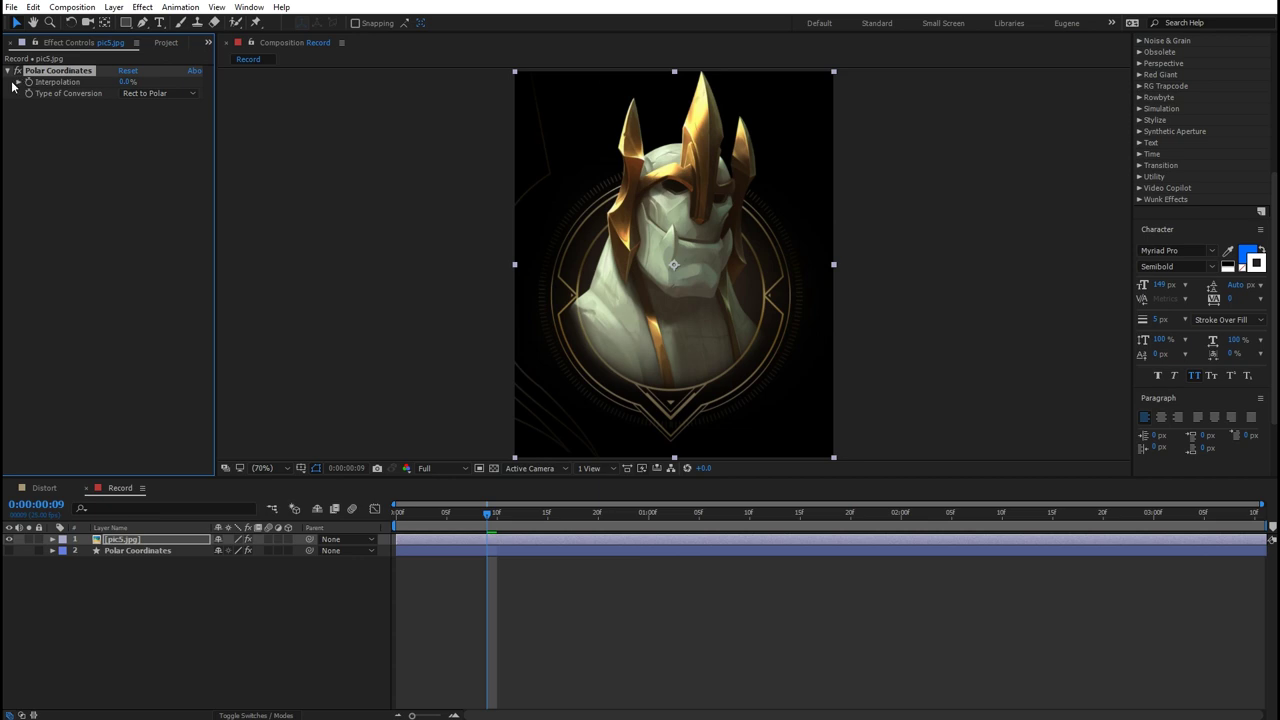
left_click(10, 539)
Step: Bend the orange bar with Rect to Polar, Interpolation raised to 100% then lowered into a band
left_click(107, 552)
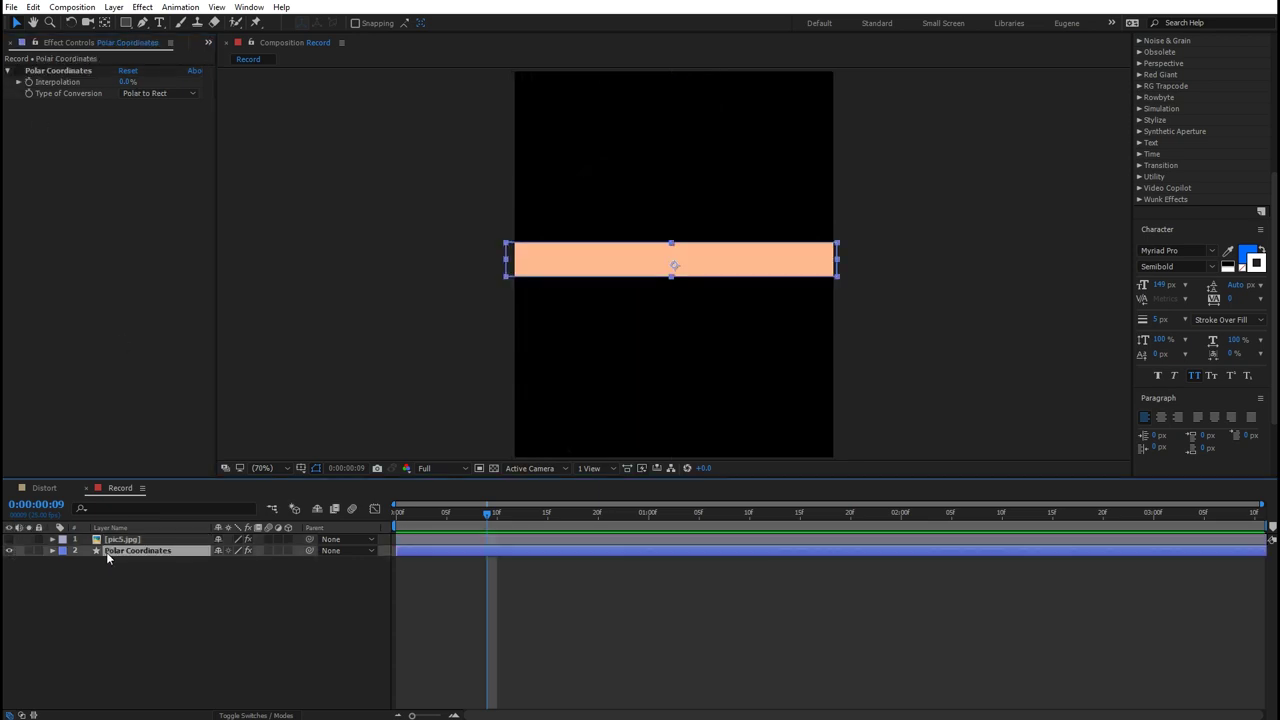
left_click_drag(126, 81, 210, 85)
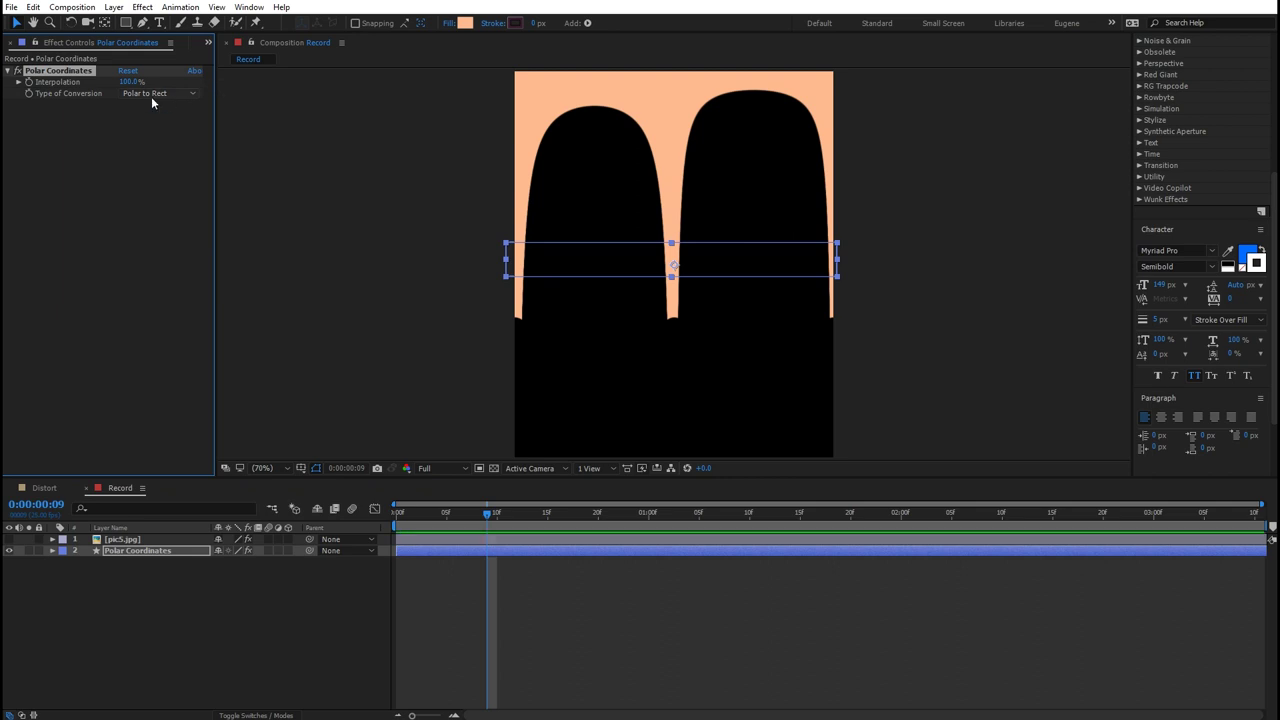
left_click(164, 107)
mouse_move(130, 81)
left_mouse_down()
mouse_move(65, 83)
mouse_move(179, 121)
left_mouse_up()
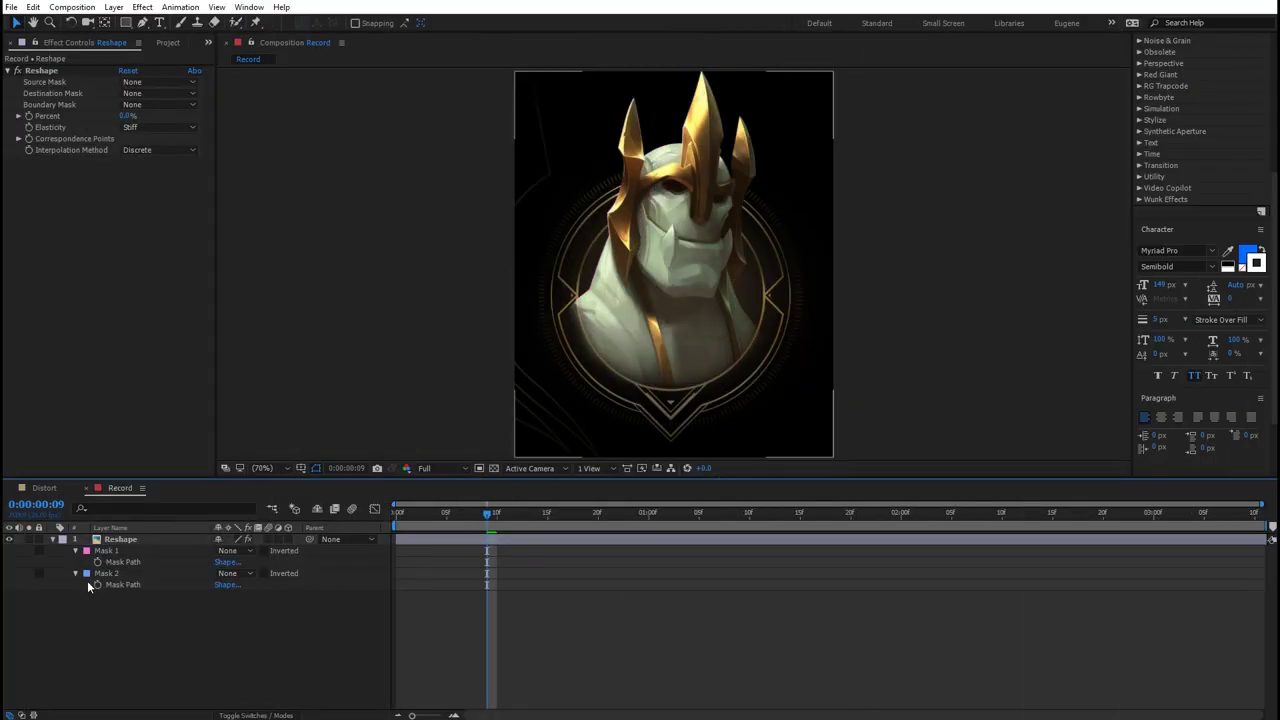
Step: Show the mask paths and reshape from Mask 1 to Mask 2, raising Percent
left_click(110, 576)
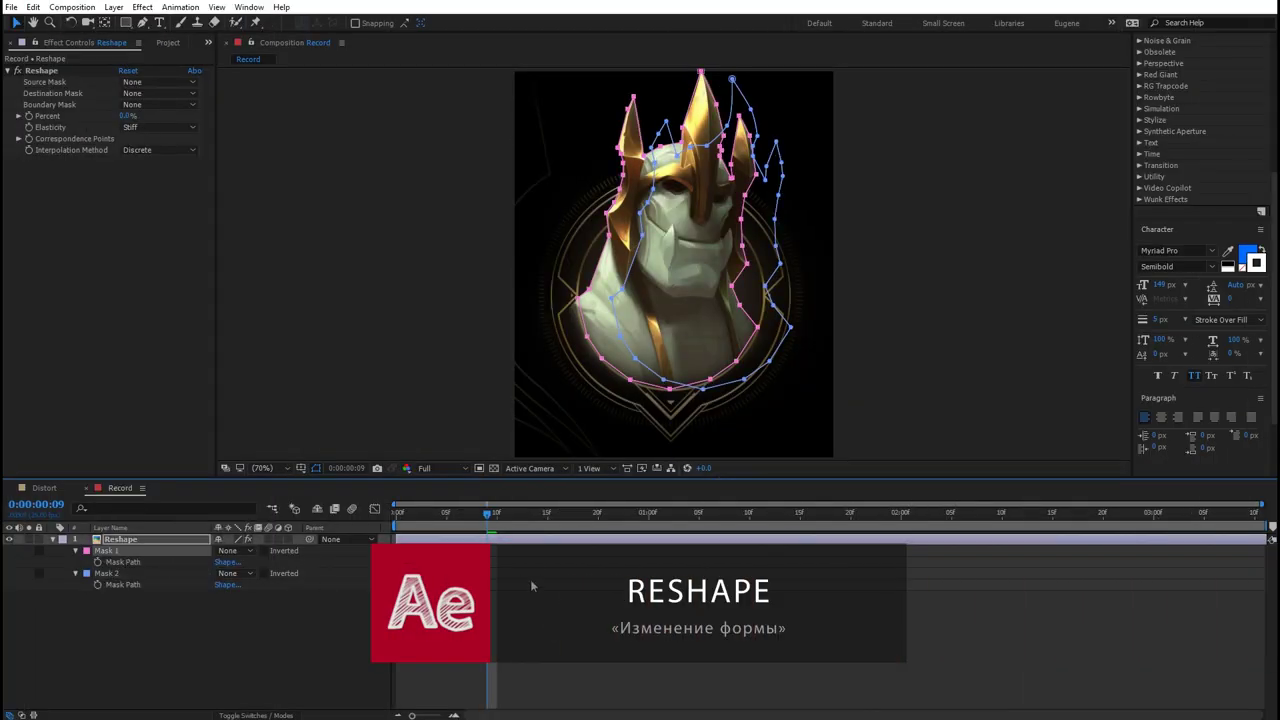
left_click(478, 541)
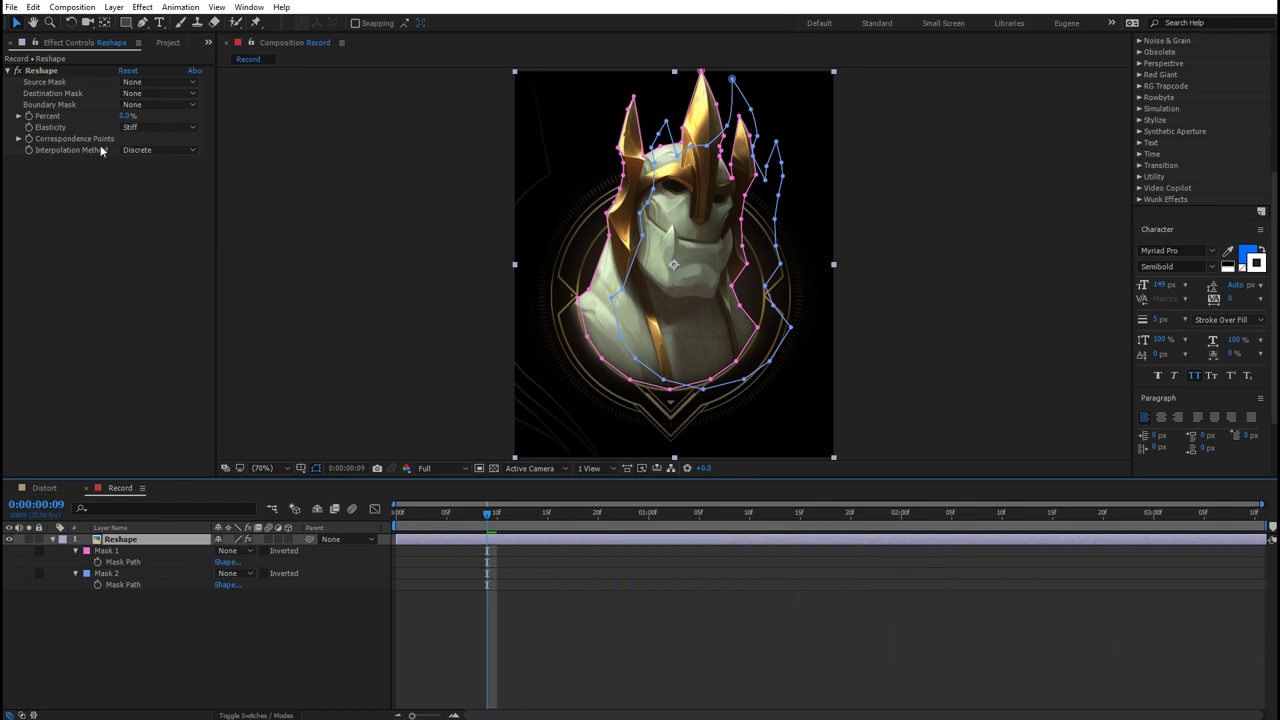
left_click(144, 82)
left_click(146, 103)
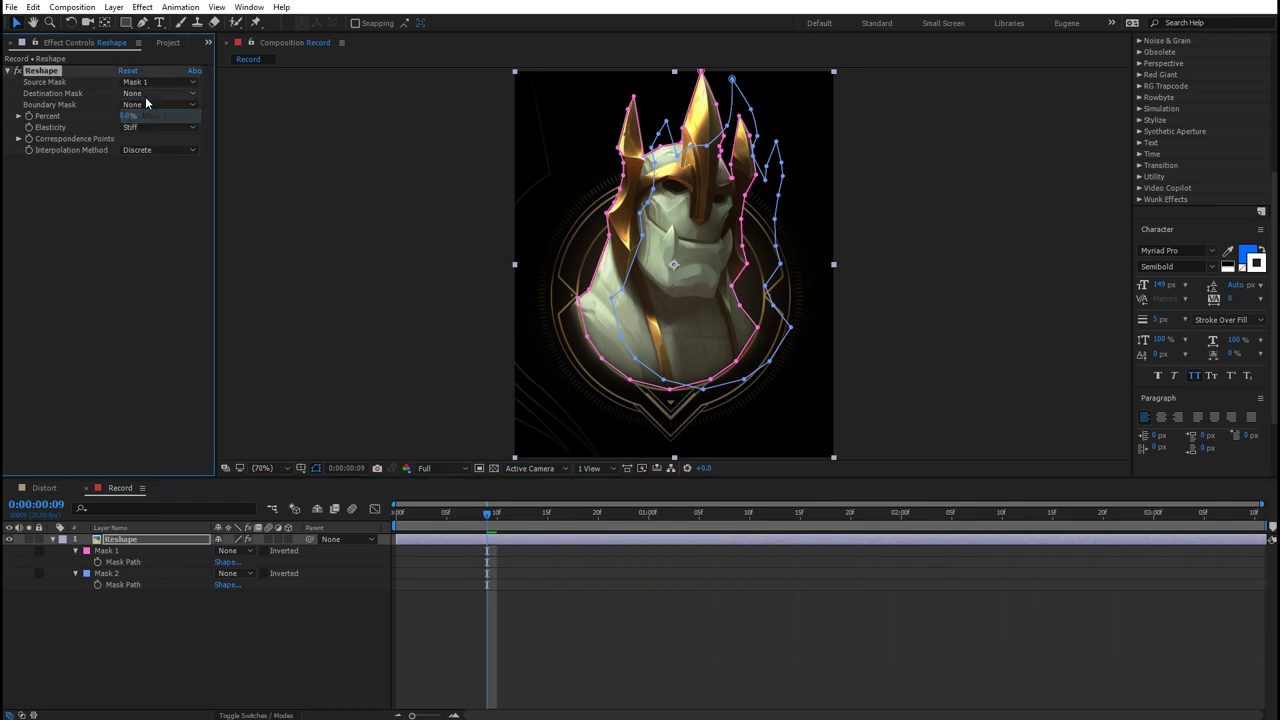
left_click(155, 141)
left_click_drag(127, 119, 212, 127)
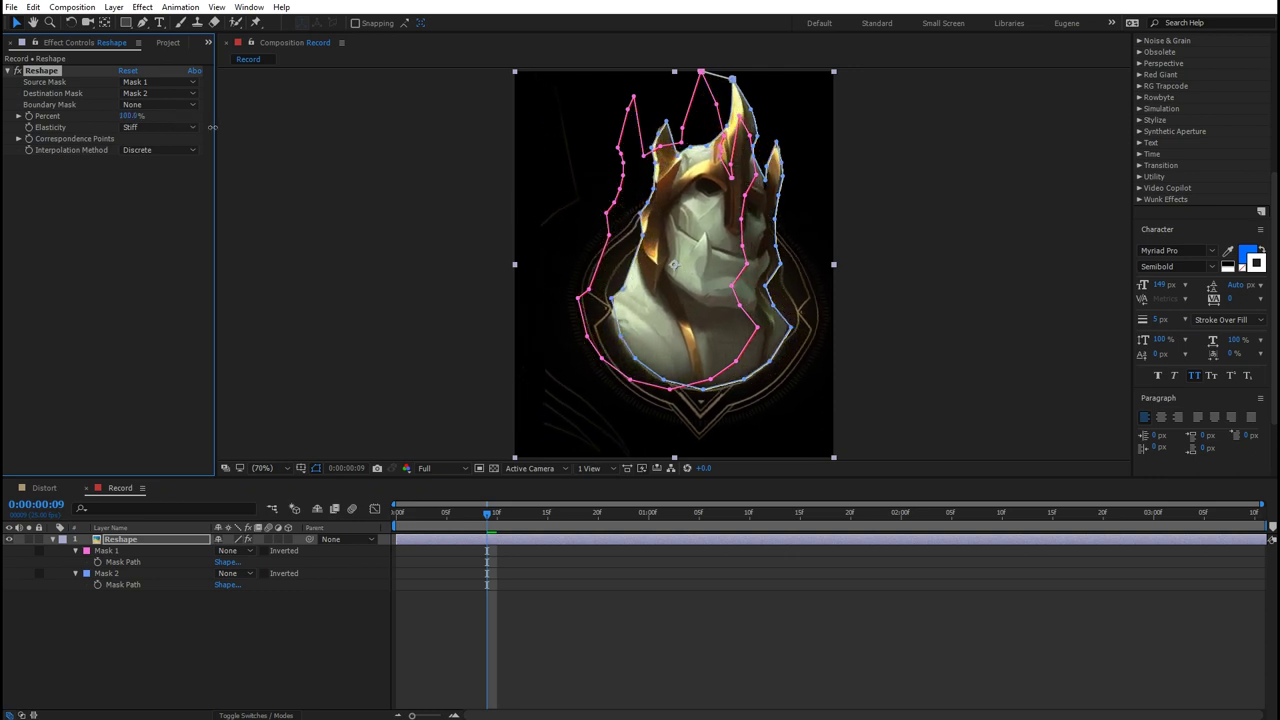
Step: Ease Reshape to 40%, make Mask 2 the boundary, then push Percent to 100%
left_click(620, 662)
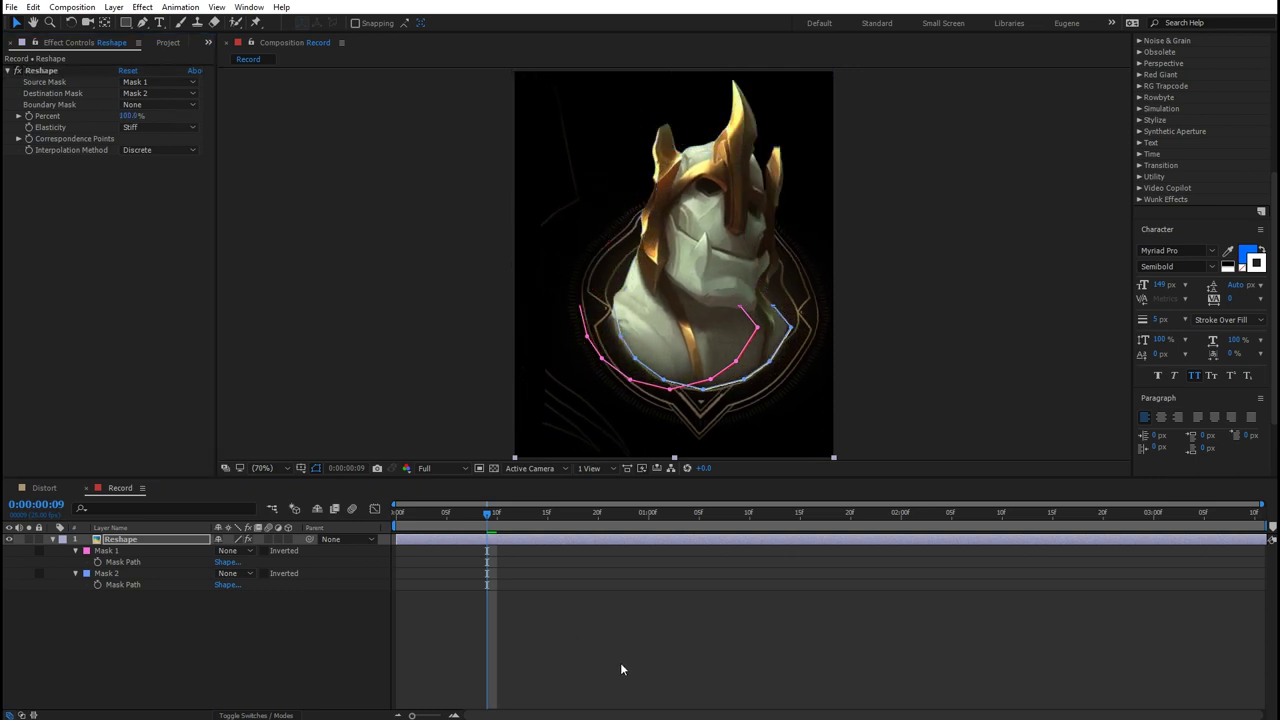
left_click(477, 541)
left_click_drag(133, 116, 101, 126)
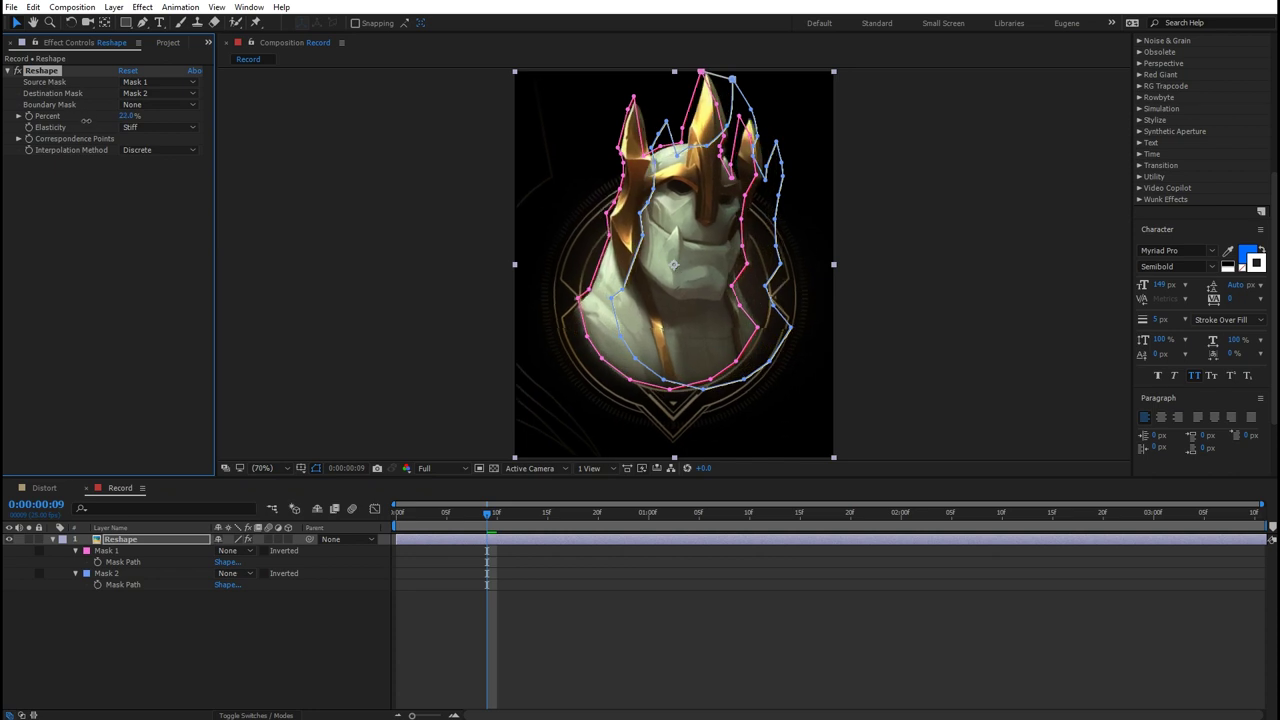
left_click(155, 153)
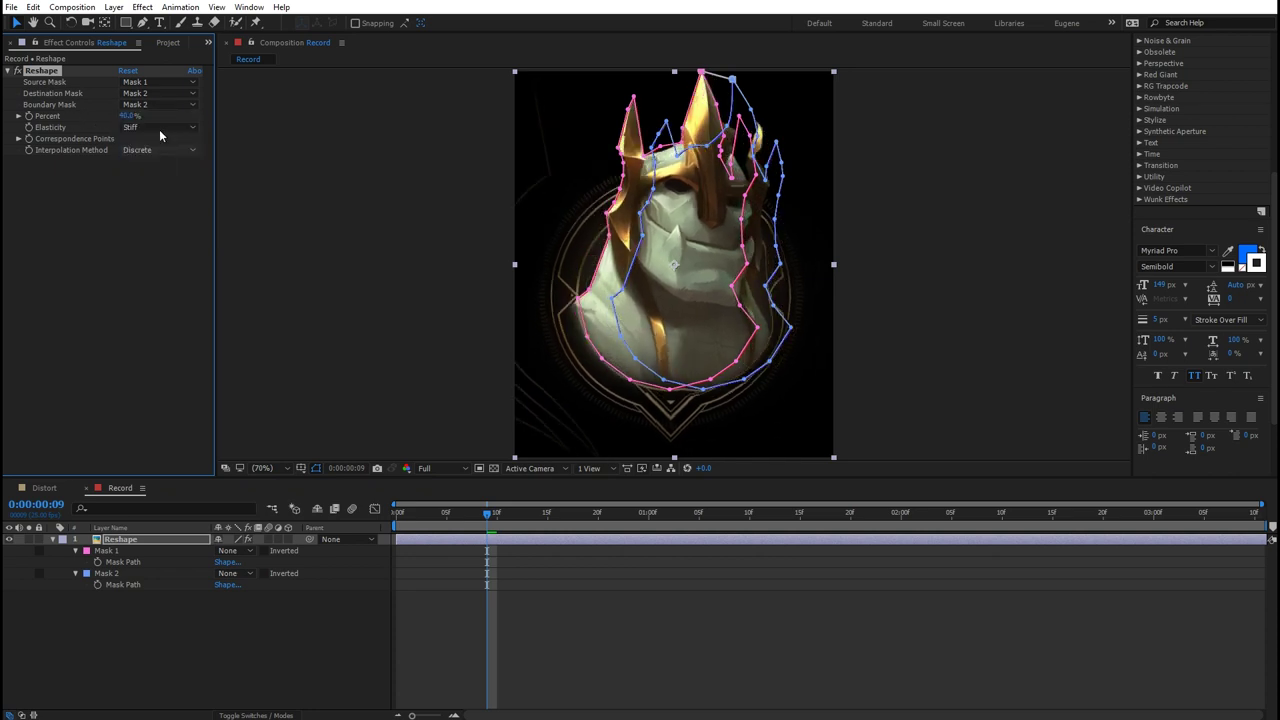
left_click_drag(169, 118, 227, 124)
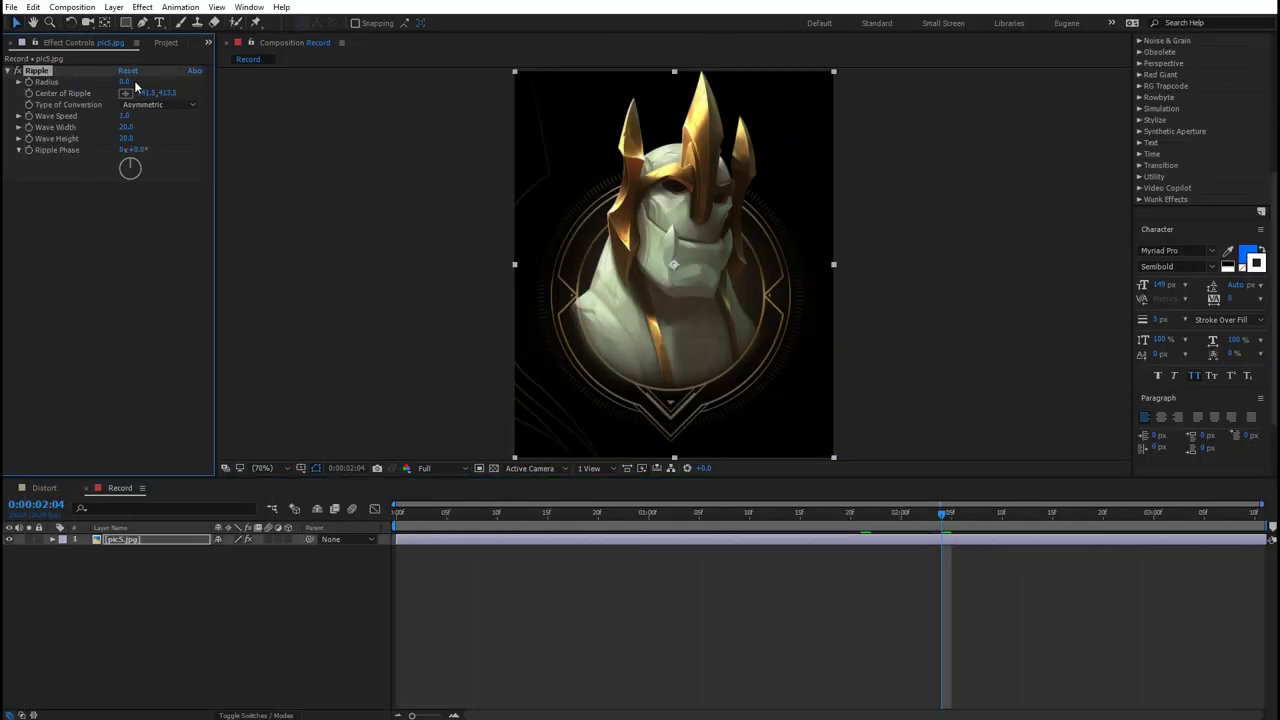
Step: Set the Ripple radius to about 180 and wave width to 7.6, then preview it
left_click_drag(136, 88, 164, 93)
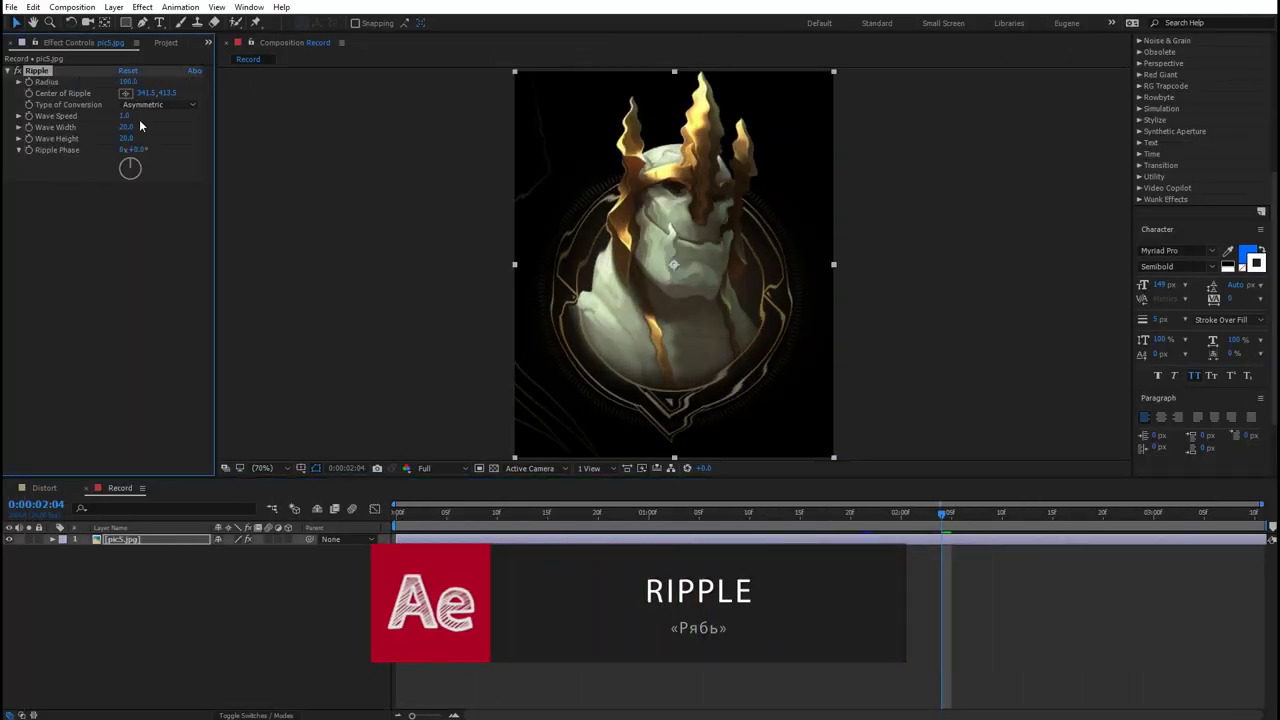
mouse_move(169, 125)
left_mouse_down()
mouse_move(125, 128)
mouse_move(161, 140)
left_mouse_up()
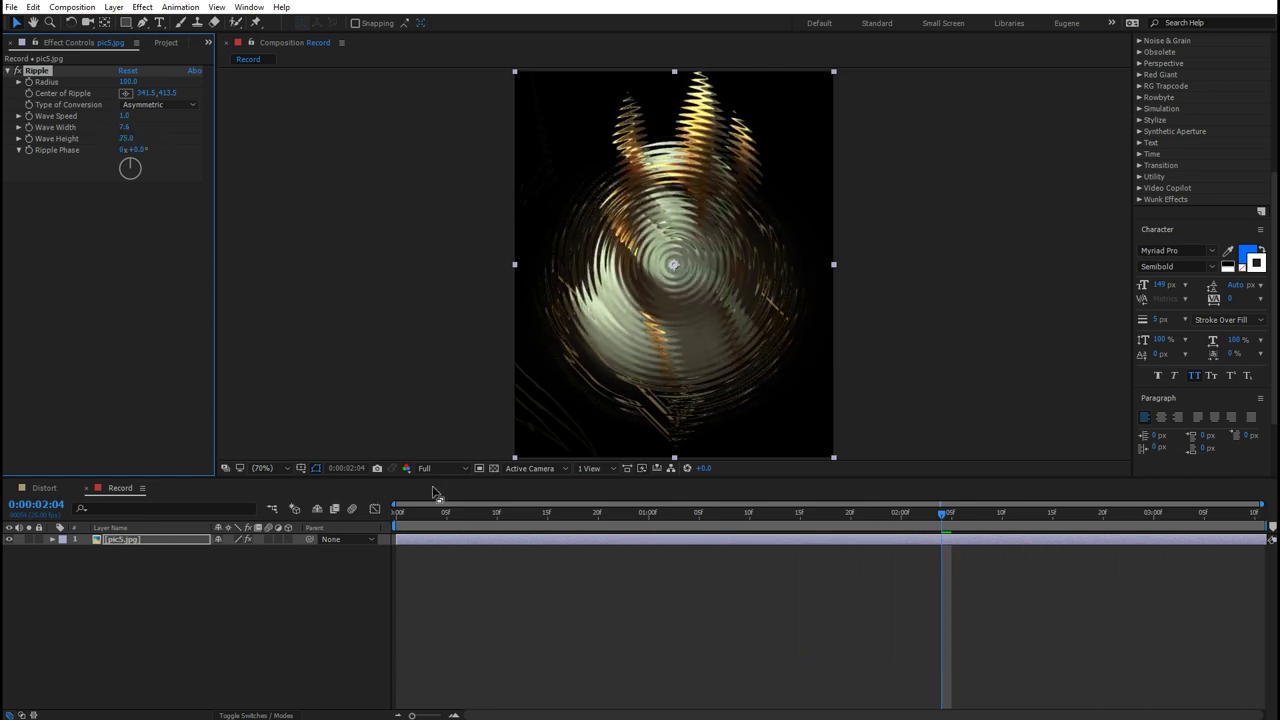
key("space")
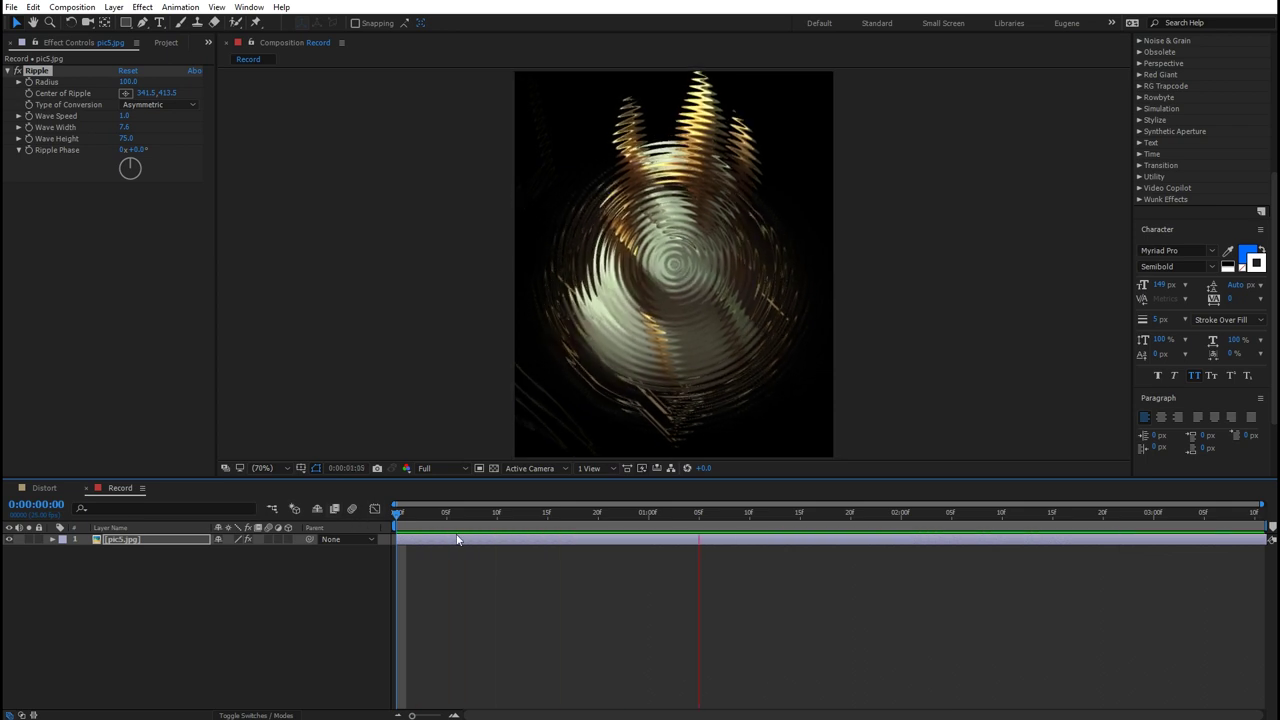
key("space")
Step: Switch the Ripple conversion type to Symmetric and replay the preview
left_click(157, 106)
left_click(155, 131)
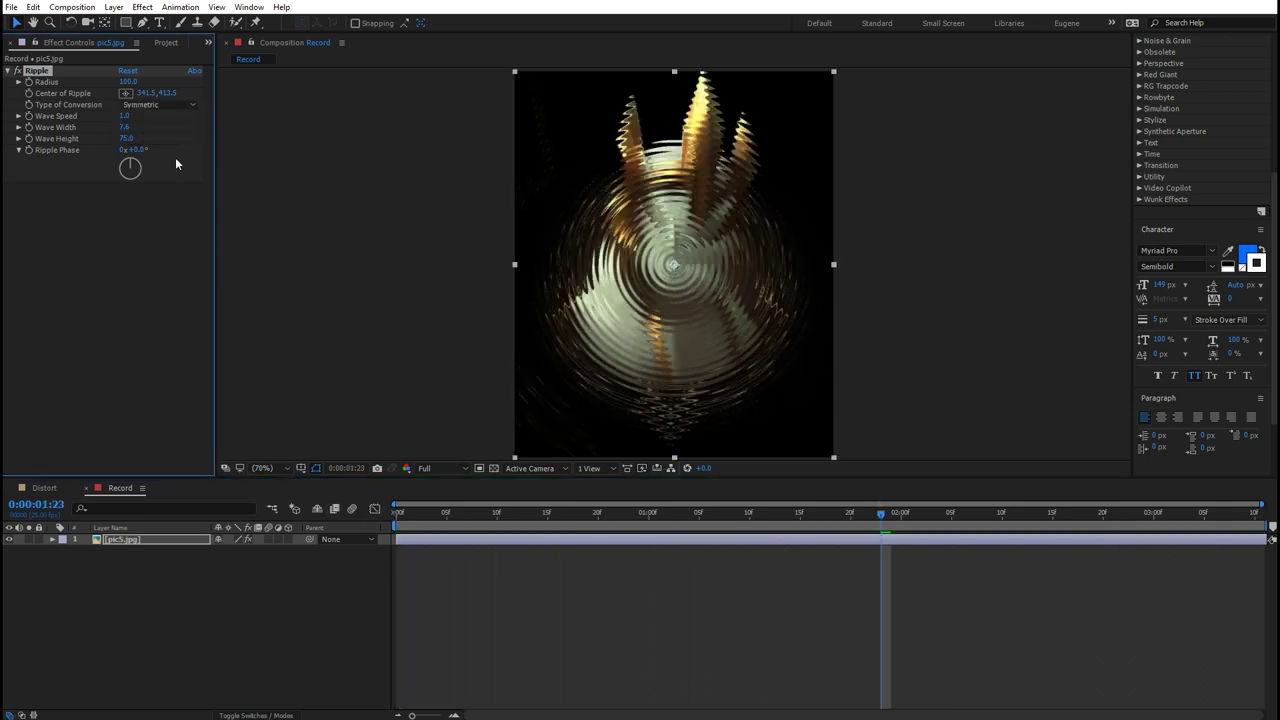
key("space")
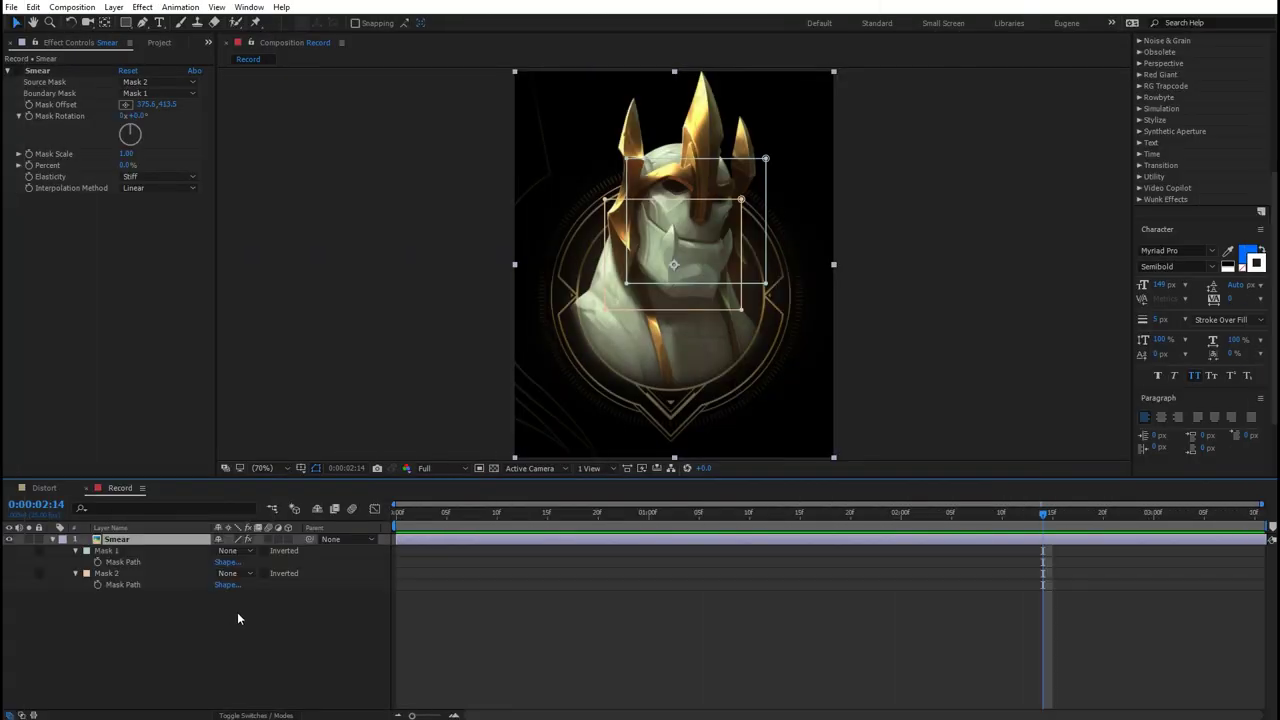
Step: Set Smear's source mask to Mask 1 and boundary mask to Mask 2
left_click(17, 75)
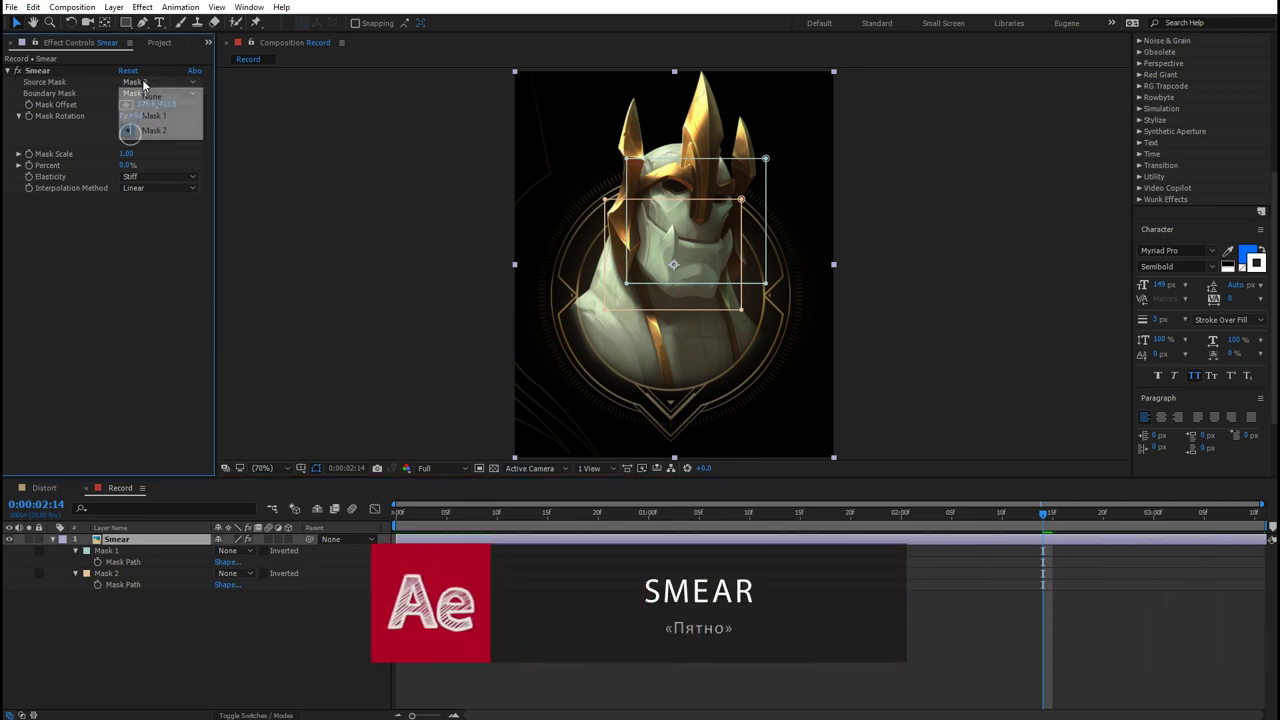
left_click(167, 117)
left_click(160, 93)
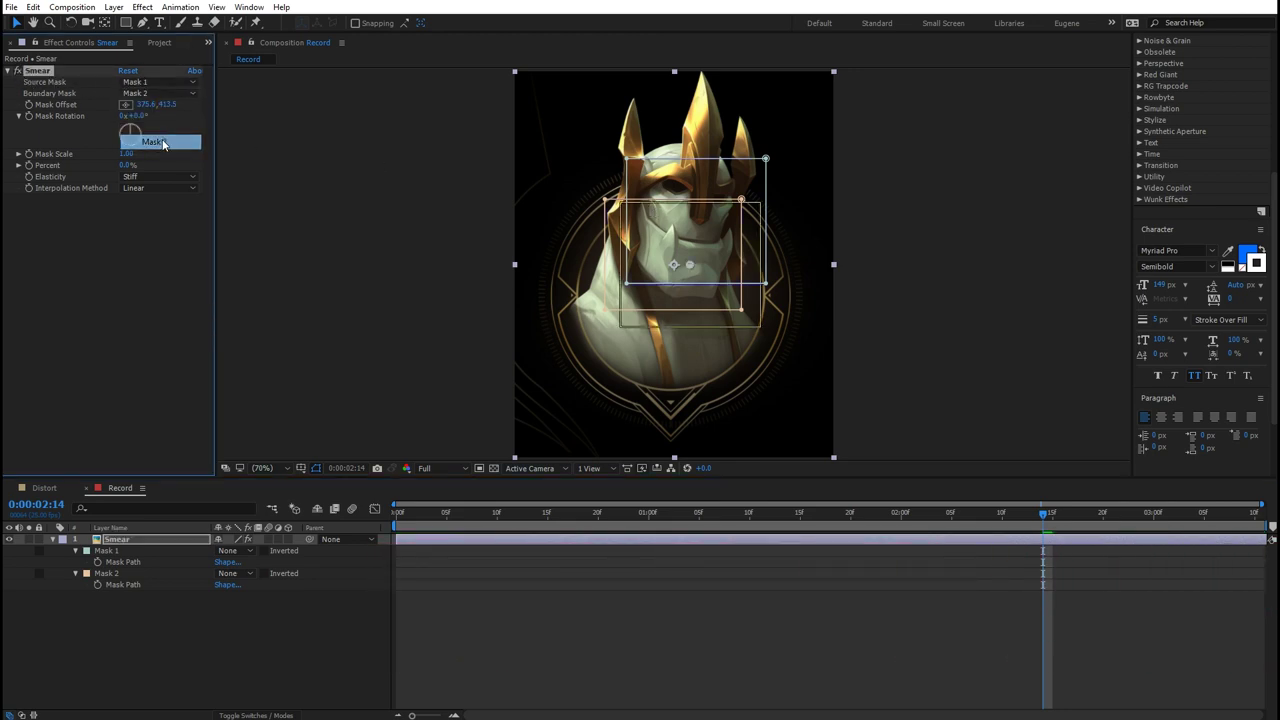
Step: Move the smear offset up the head, with Percent 78% and Mask Scale about 1.48
left_click_drag(689, 268, 690, 254)
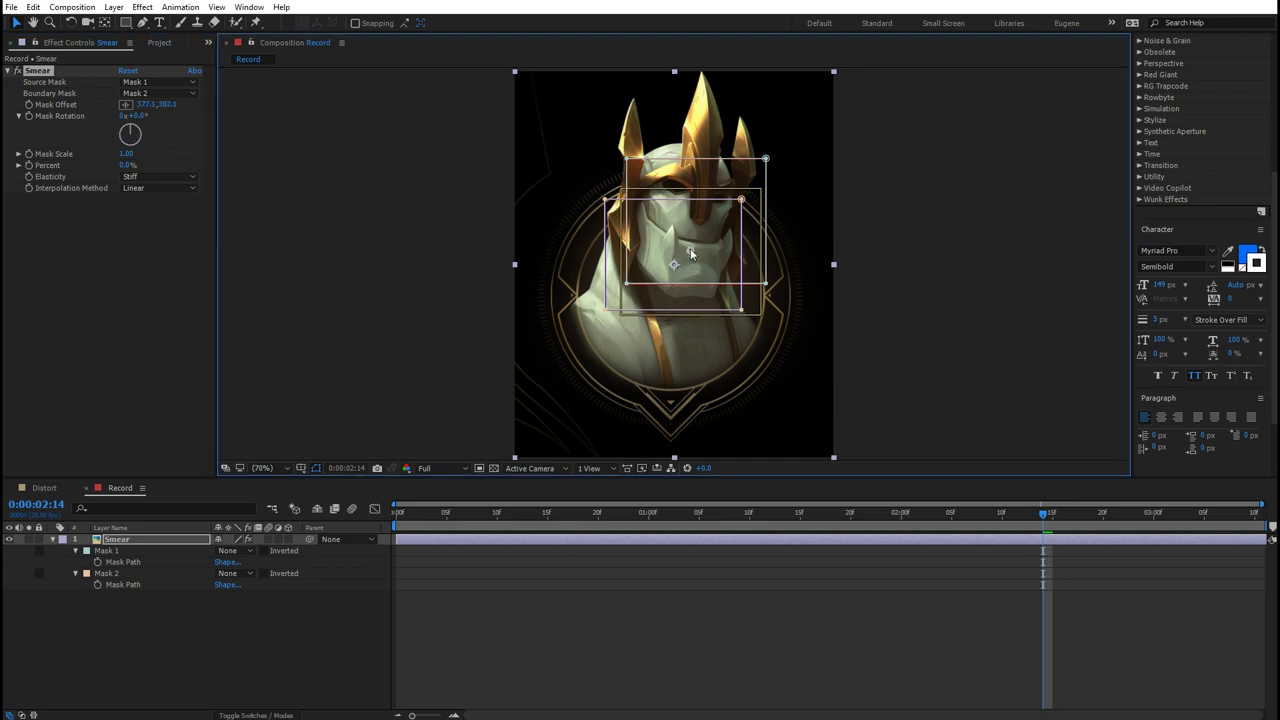
left_click_drag(126, 166, 178, 167)
left_click_drag(697, 269, 705, 233)
left_click_drag(127, 155, 411, 181)
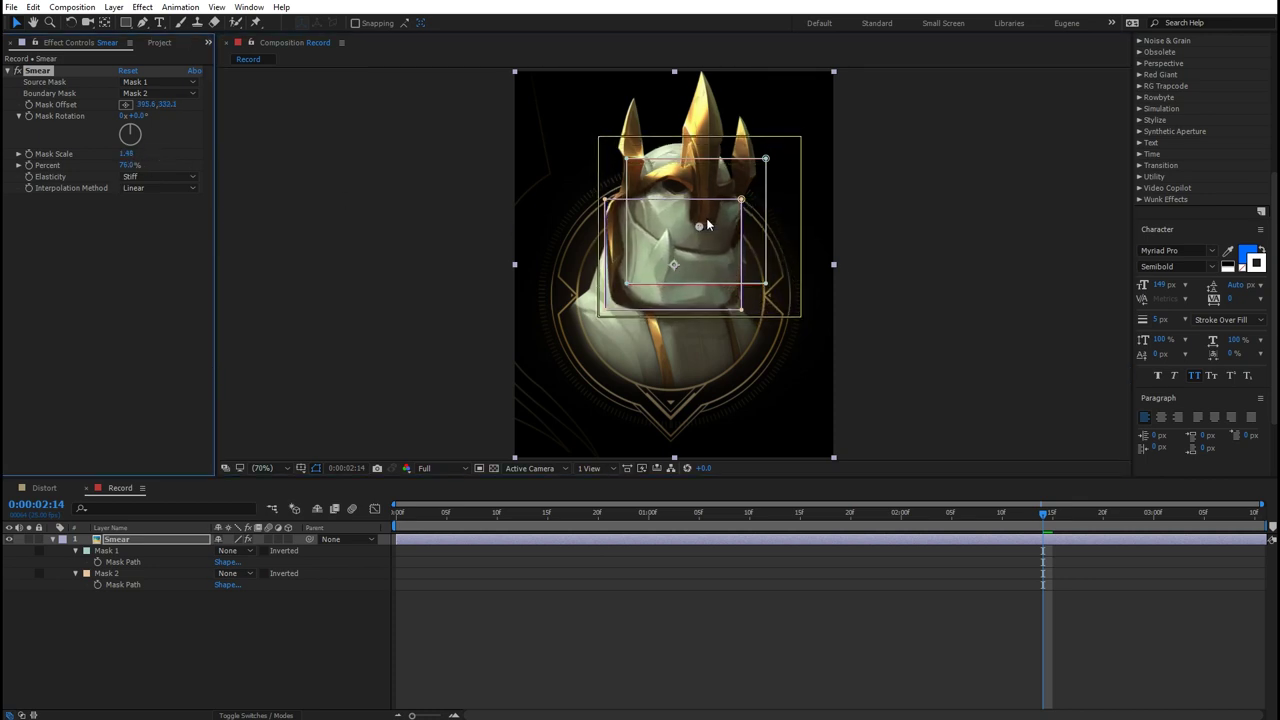
left_click_drag(700, 226, 698, 228)
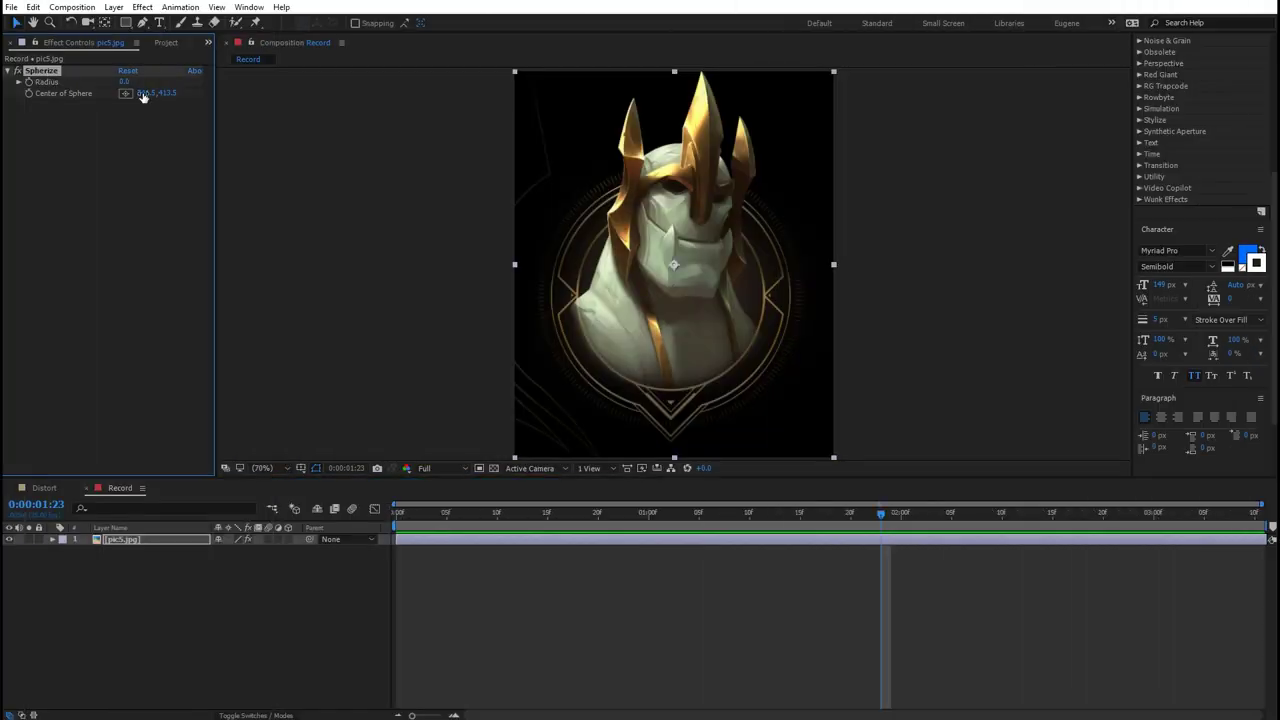
Step: Centre the Spherize bulge on the portrait with a radius of about 155
left_click(125, 93)
left_click(701, 274)
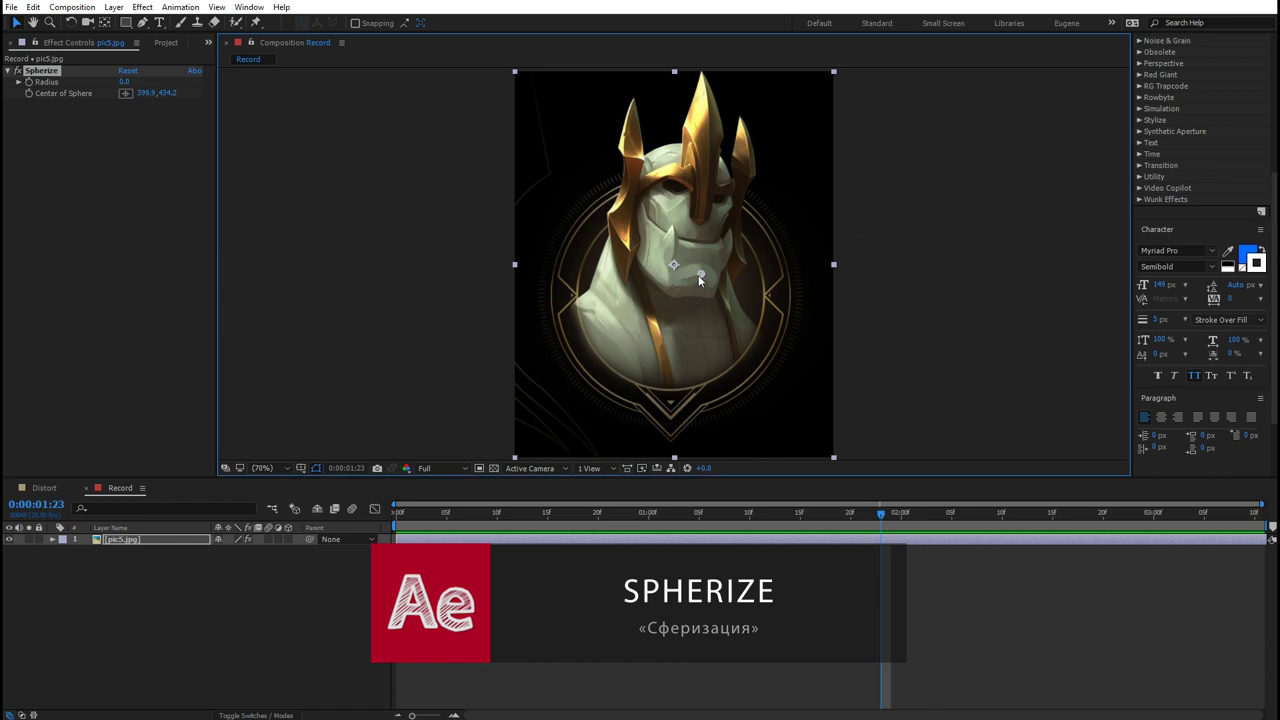
left_click_drag(124, 83, 236, 87)
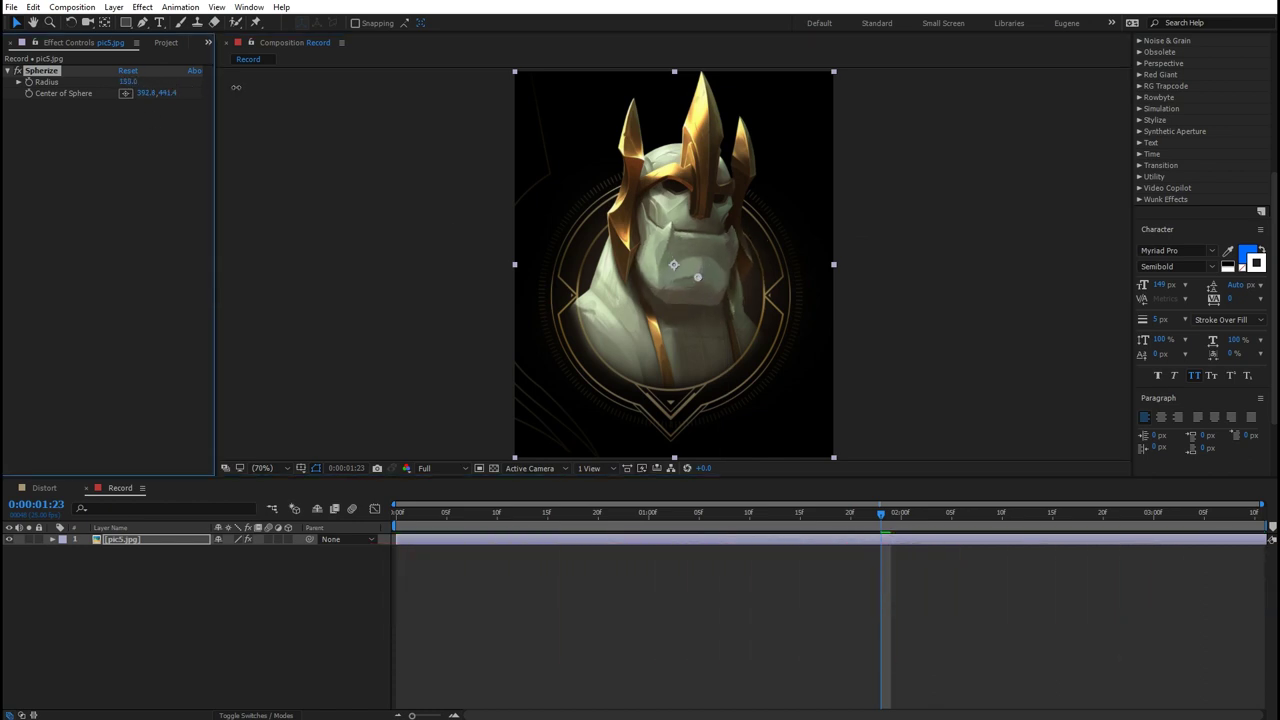
left_click_drag(699, 282, 696, 274)
Step: Duplicate Spherize onto the eye at radius 77, then shift the image right to X 406.5
left_click(52, 72)
key("ctrl+d")
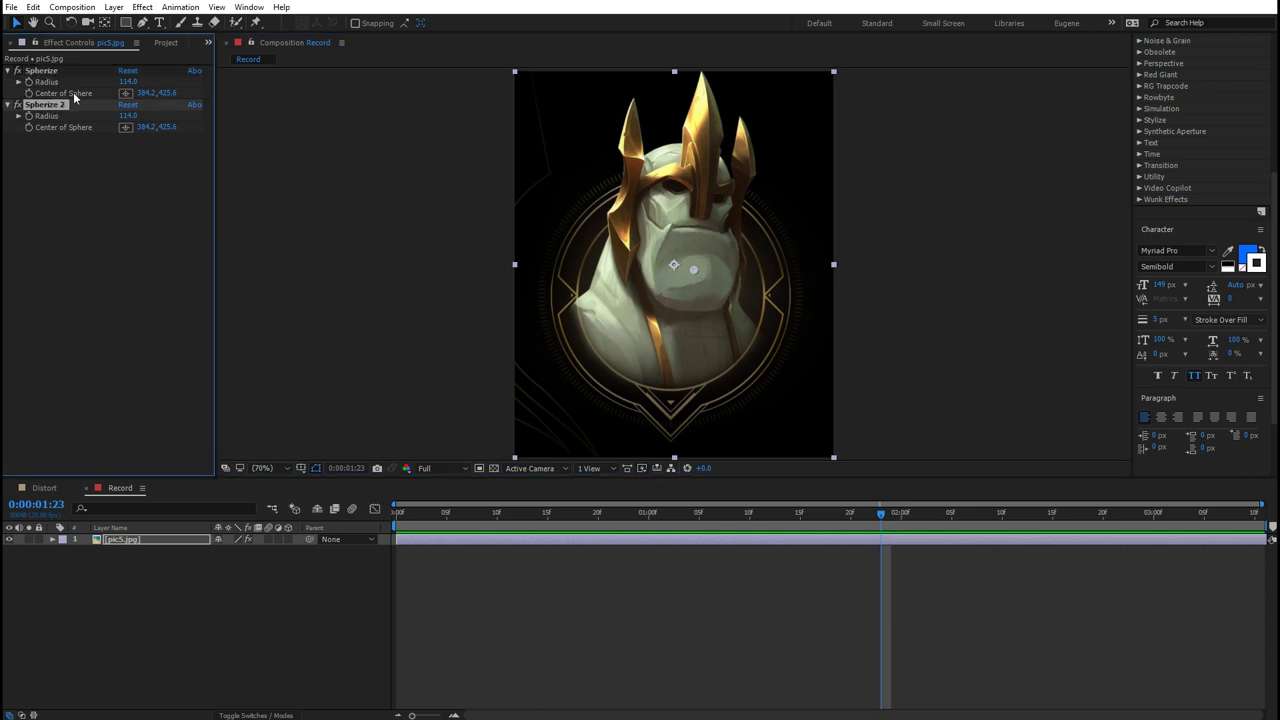
left_click_drag(701, 273, 674, 193)
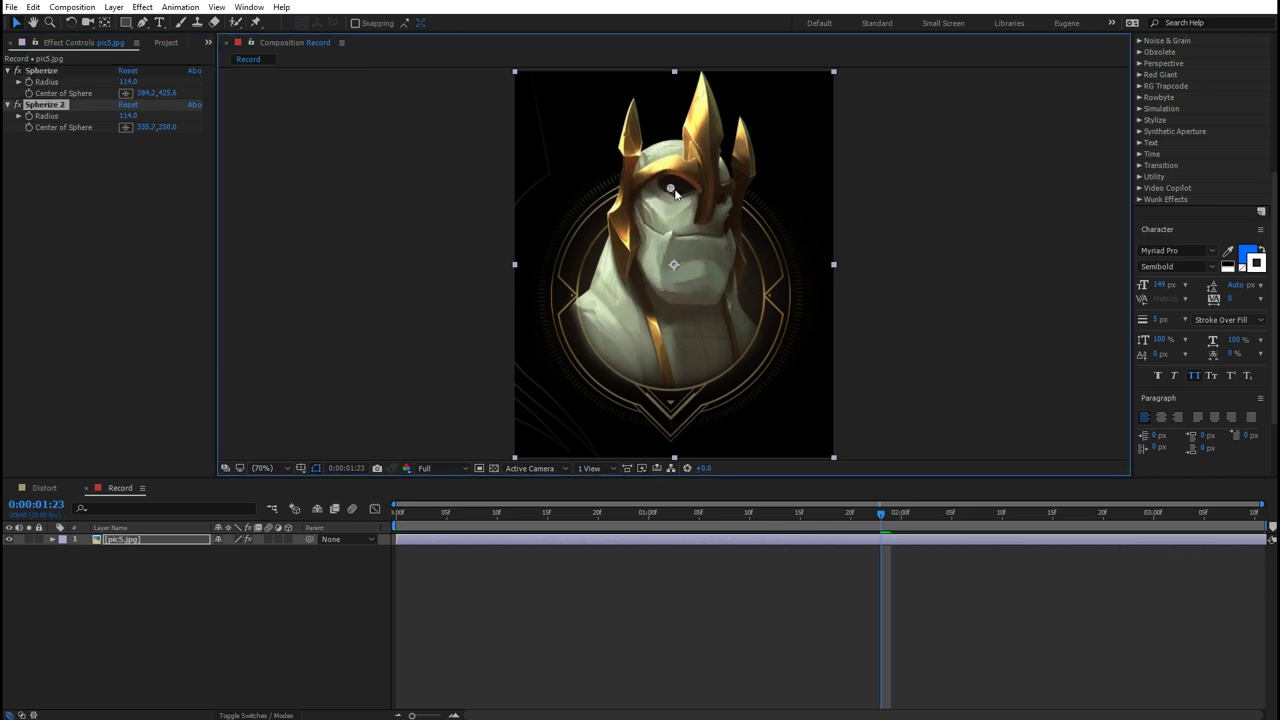
left_click_drag(120, 114, 106, 115)
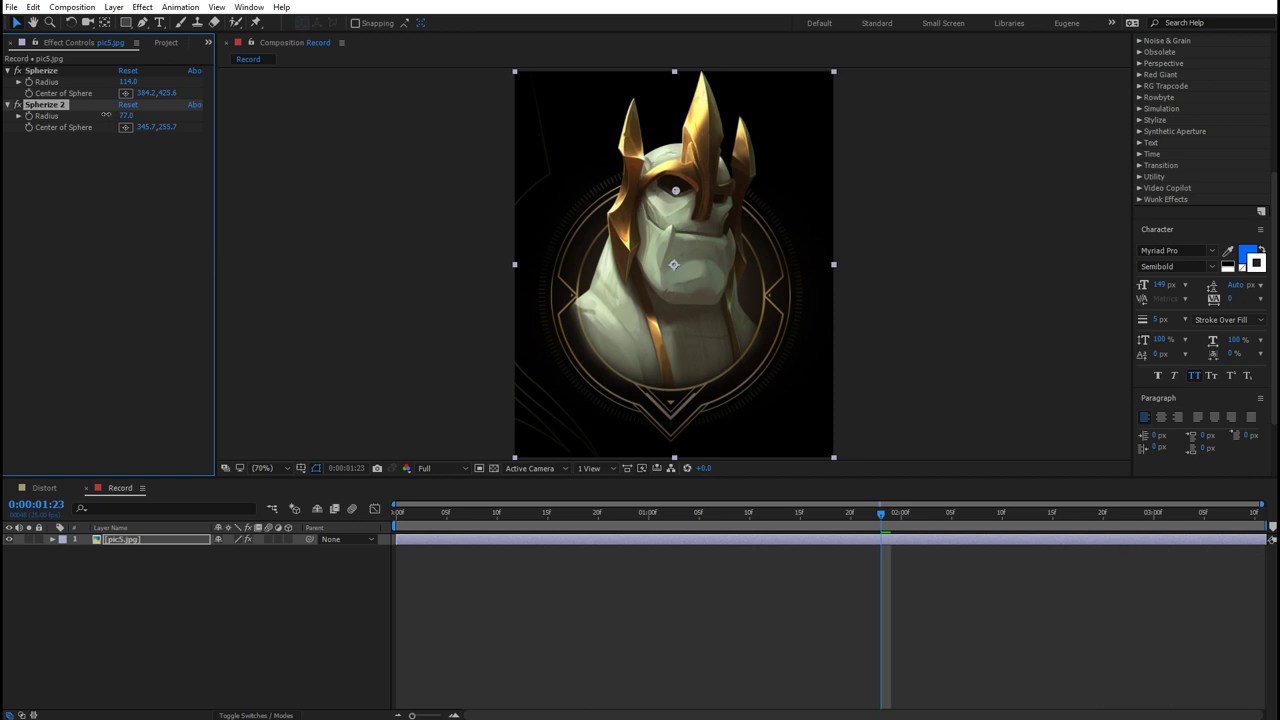
left_click(659, 618)
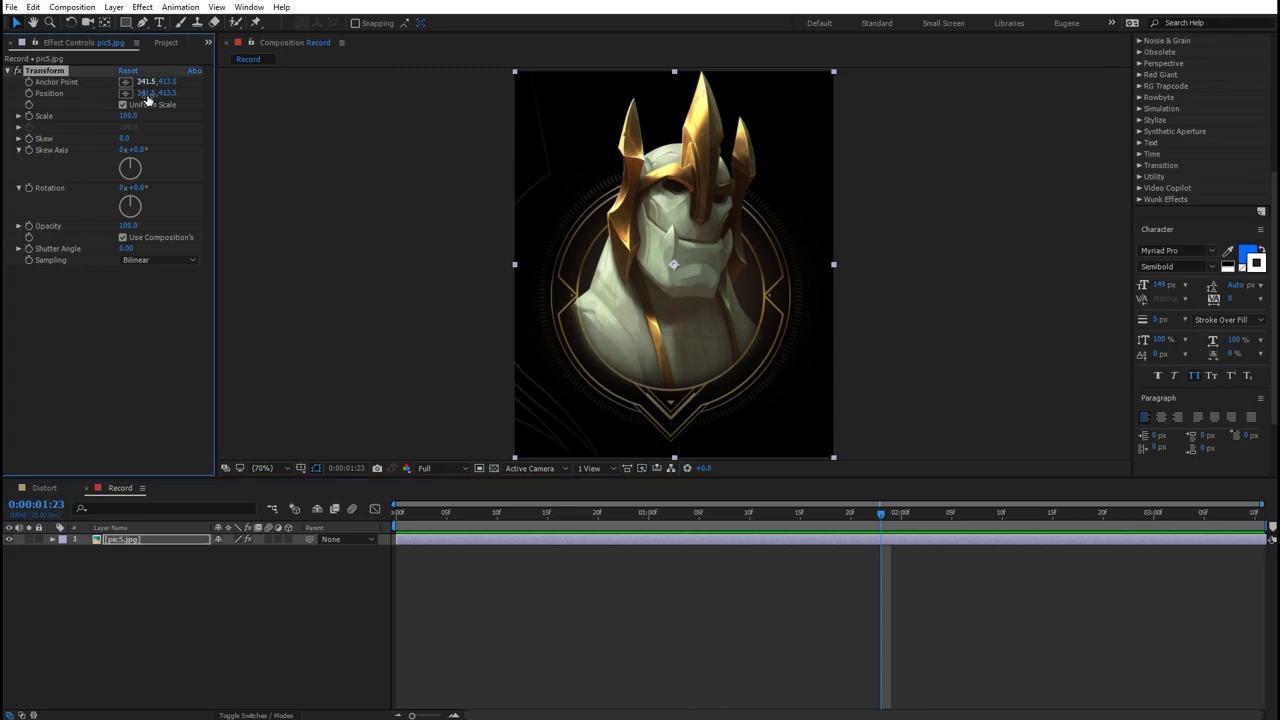
mouse_move(146, 96)
left_mouse_down()
mouse_move(195, 97)
mouse_move(140, 116)
mouse_move(118, 166)
mouse_move(129, 201)
mouse_move(97, 230)
left_mouse_up()
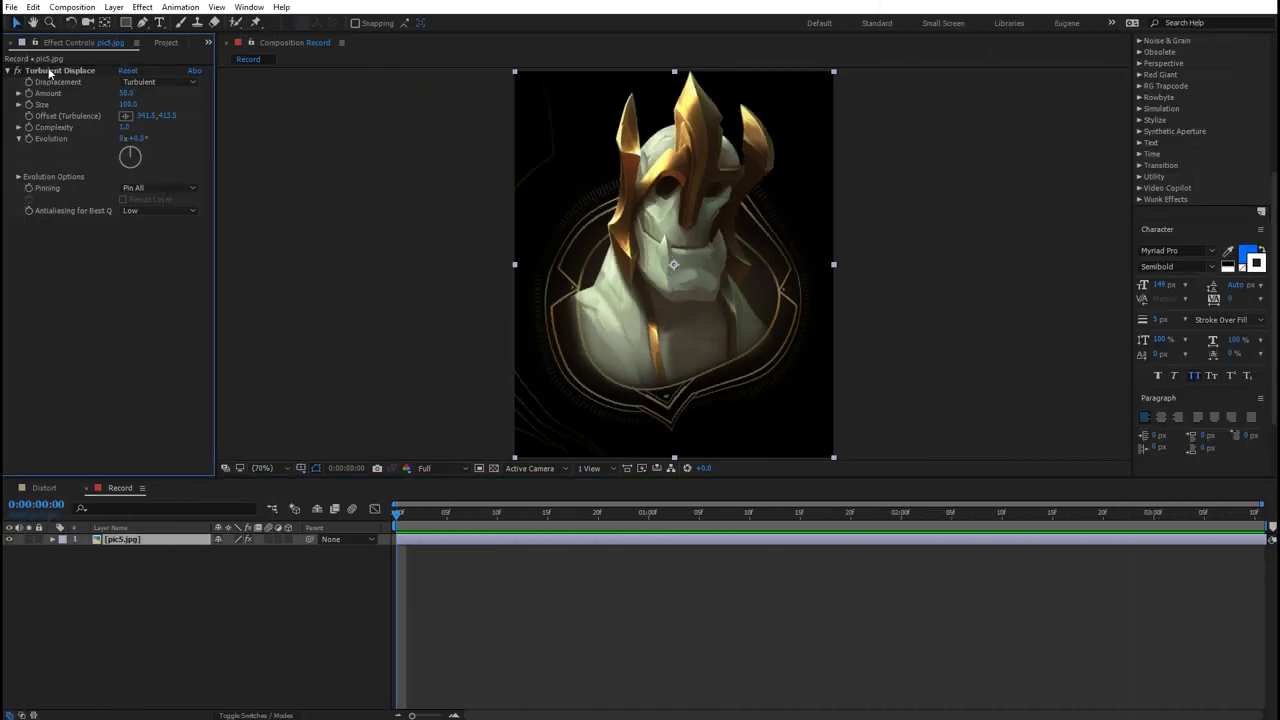
Step: Raise the Turbulent Displace amount to about 81
left_click(49, 72)
mouse_move(126, 93)
left_mouse_down()
mouse_move(140, 92)
mouse_move(112, 104)
mouse_move(104, 145)
left_mouse_up()
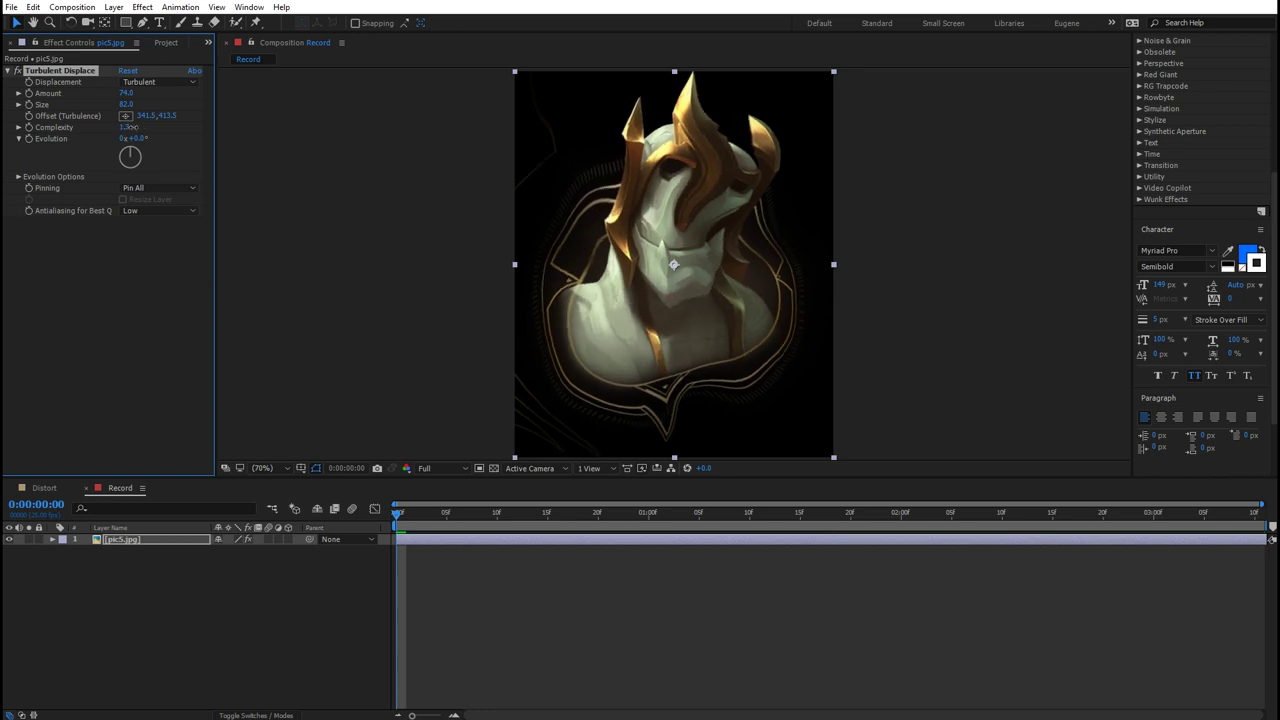
Step: Drive Turbulent Displace Evolution with a time*100 expression and preview the animated distortion
left_click(29, 138, "alt")
type("time*100")
left_click(443, 527)
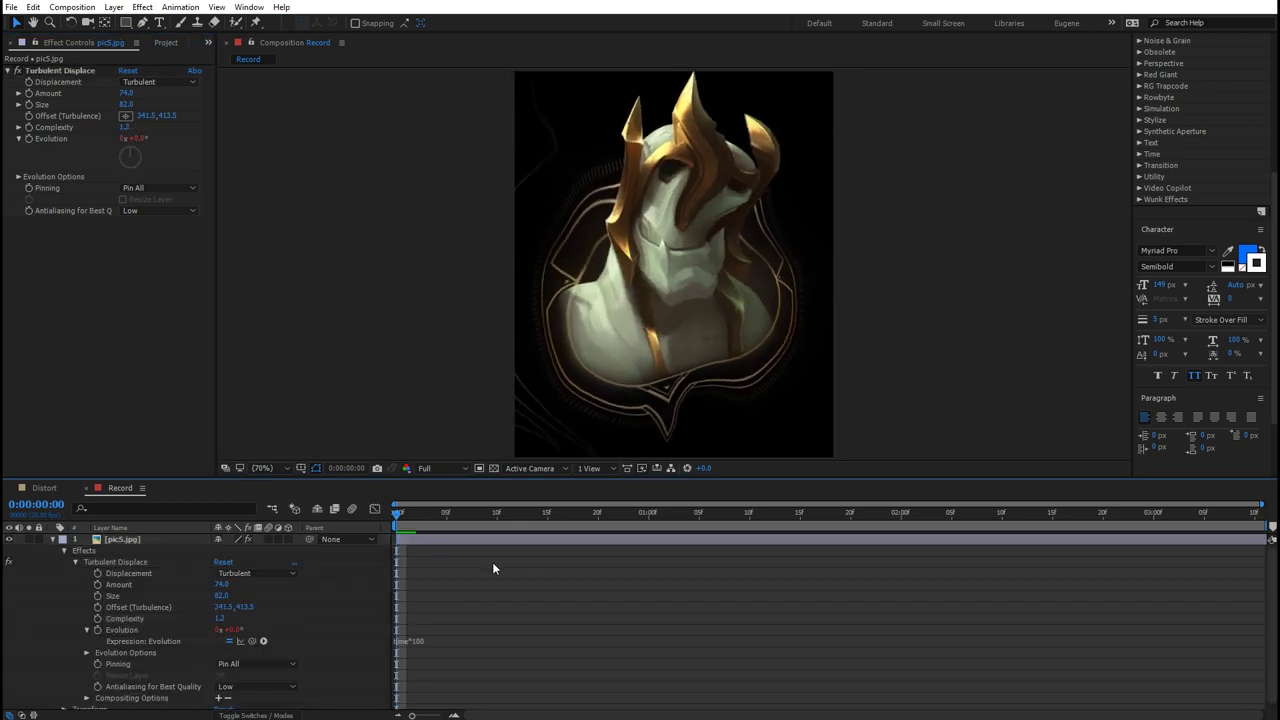
key("space")
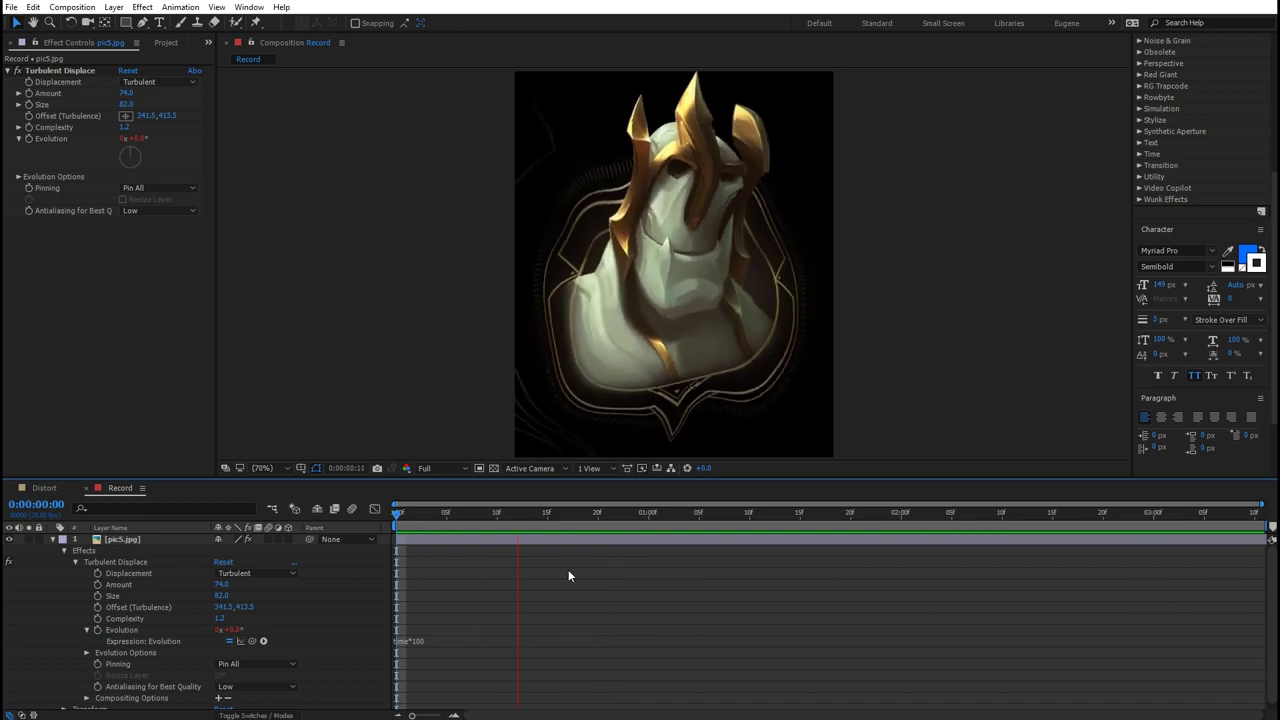
key("space")
Step: Twirl the left crown tip about two revolutions, then duplicate the twirl onto the right tip
left_click(53, 539)
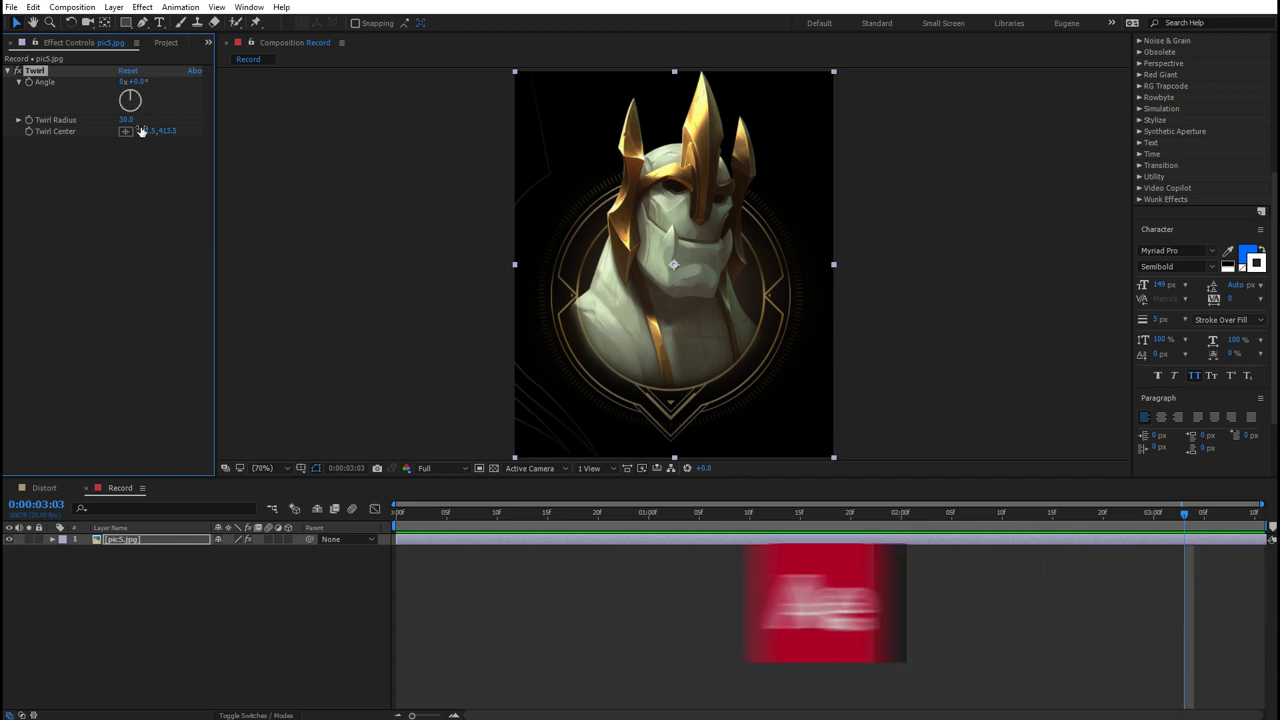
left_click(126, 131)
left_click(635, 100)
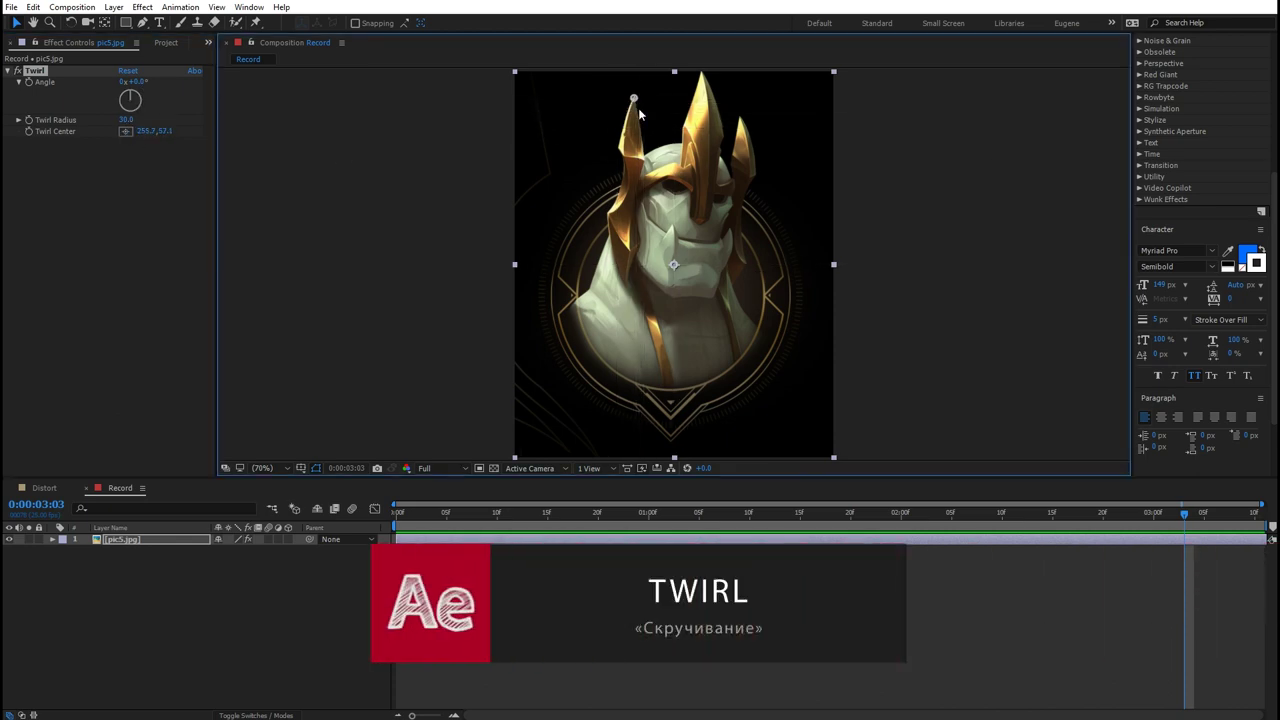
mouse_move(134, 99)
left_mouse_down()
mouse_move(166, 100)
mouse_move(114, 119)
left_mouse_up()
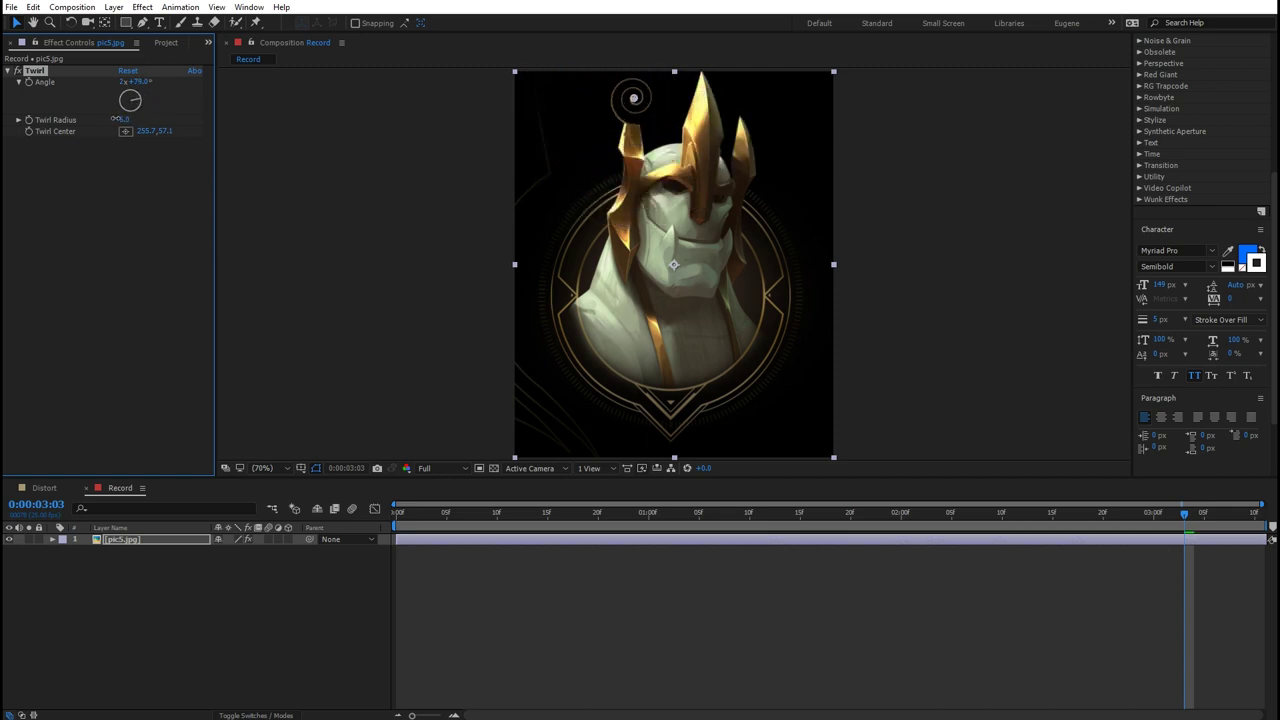
key("ctrl+d")
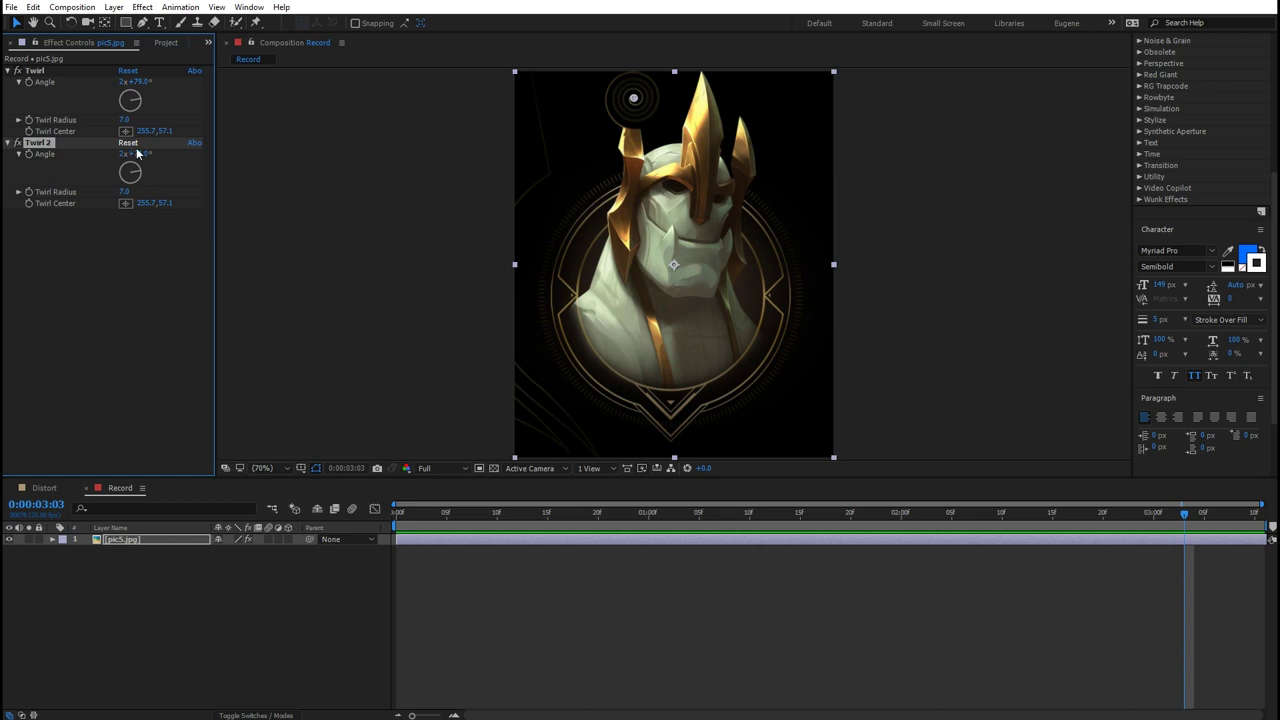
left_click_drag(634, 98, 755, 137)
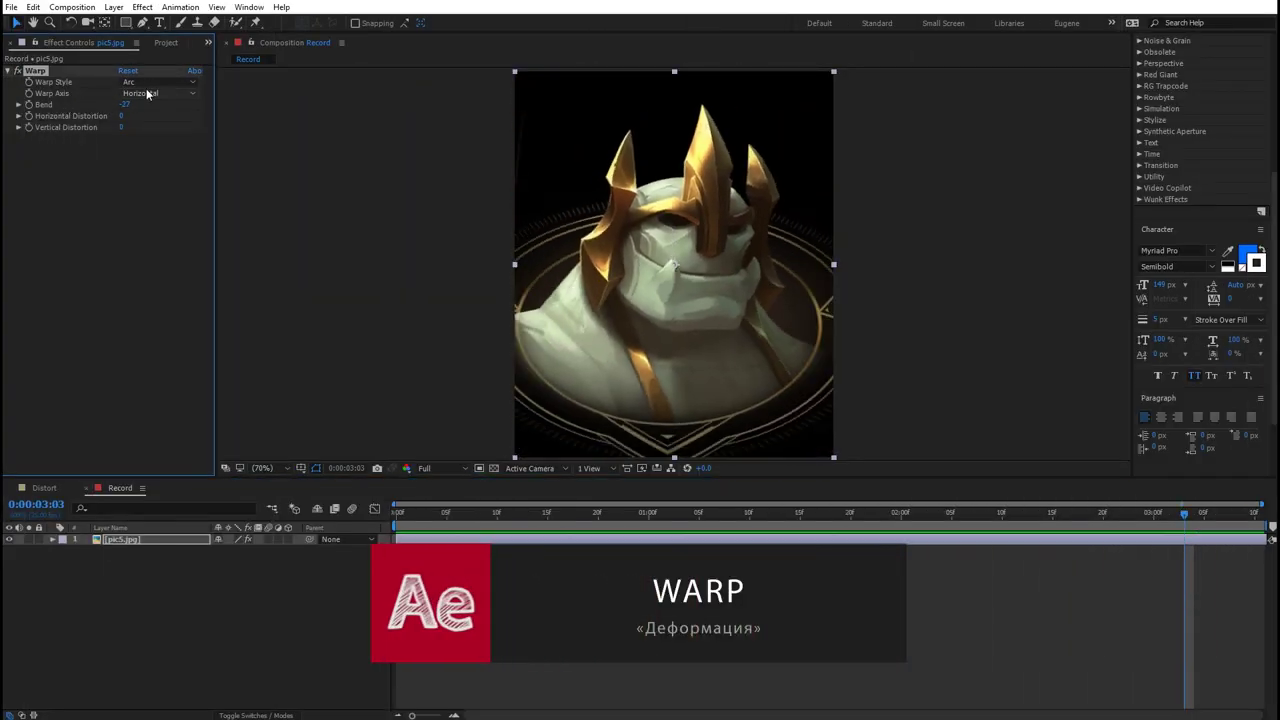
Step: Try the Arc Upper warp style with bend -17
left_click(150, 81)
left_click(140, 110)
left_click_drag(121, 104, 132, 126)
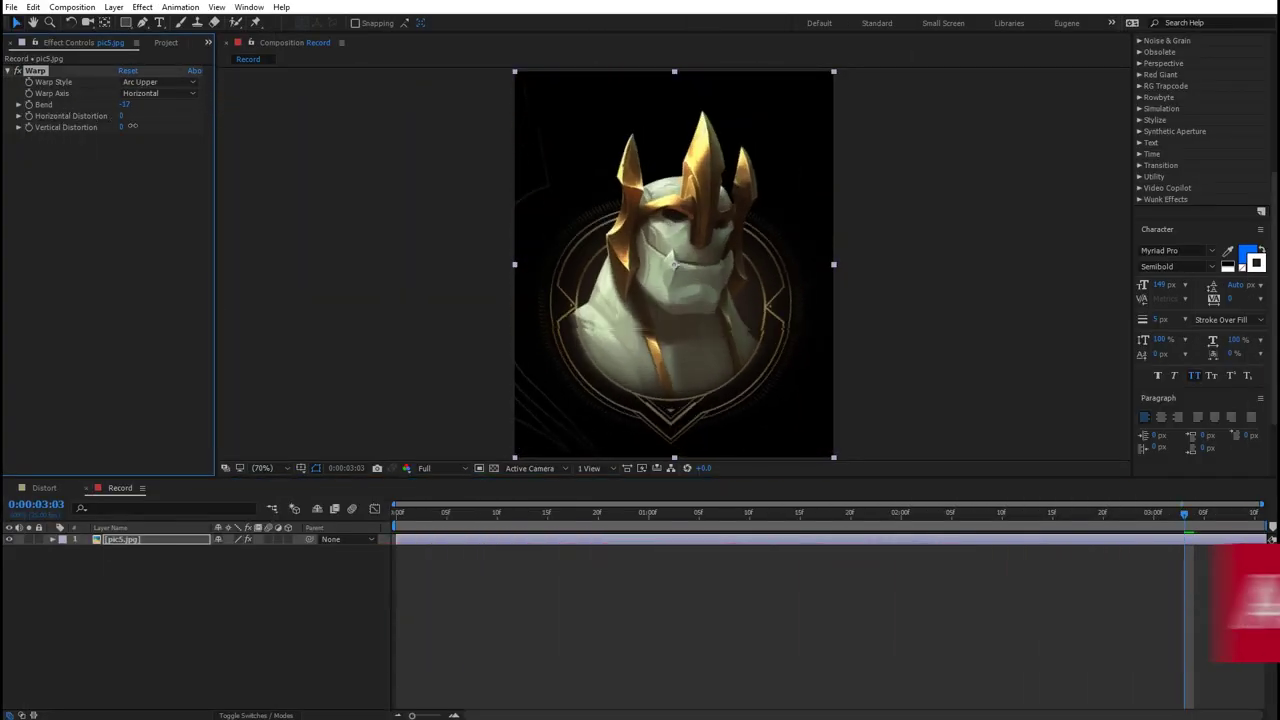
Step: Switch the warp to Bulge style on the Vertical axis and increase the bend
left_click(160, 82)
left_click(152, 158)
mouse_move(121, 104)
left_mouse_down()
mouse_move(152, 112)
mouse_move(133, 128)
mouse_move(143, 108)
mouse_move(75, 127)
left_mouse_up()
left_click(160, 93)
left_click(150, 117)
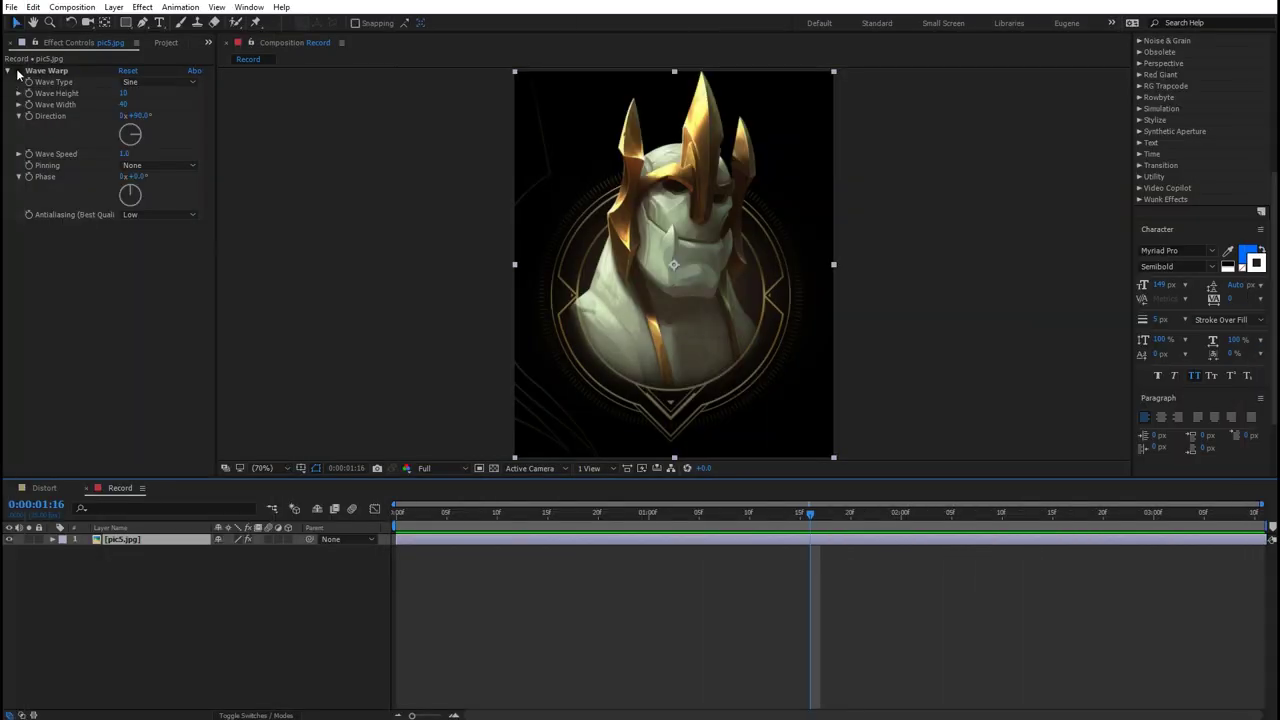
Step: Lower the Wave Warp height to 16 and preview the rippling portrait
left_click(17, 72)
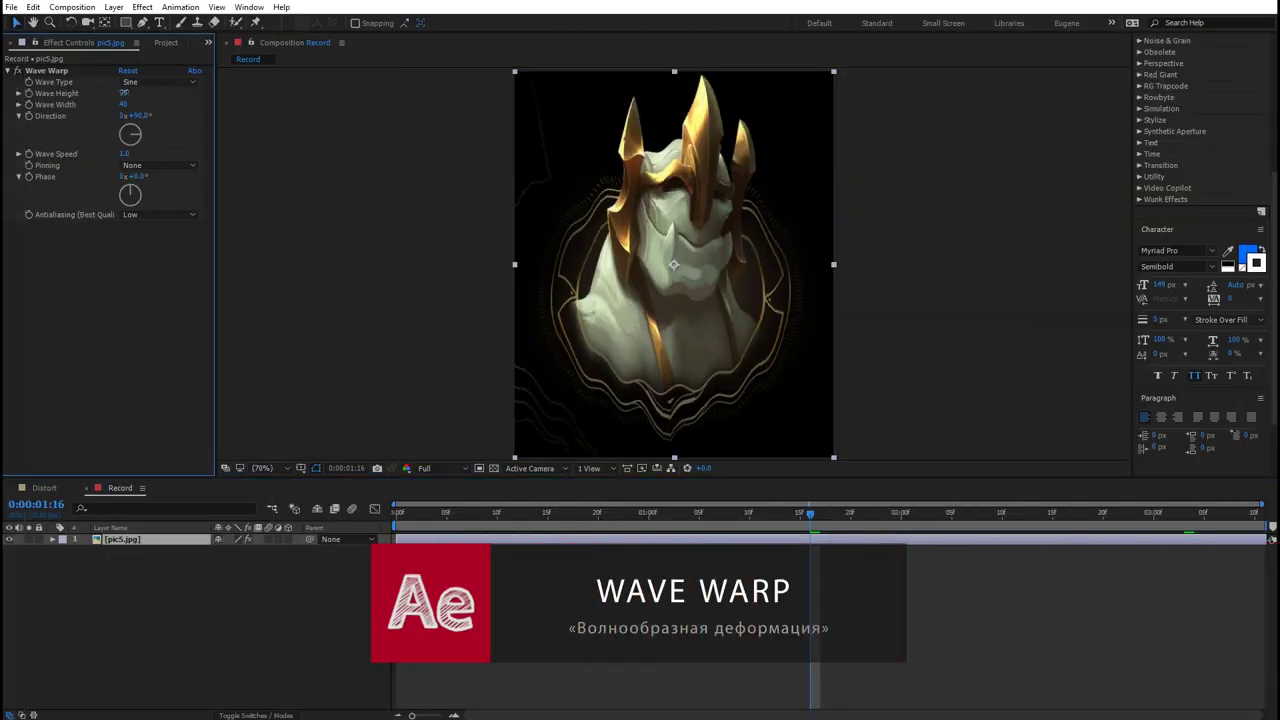
left_click_drag(128, 92, 124, 93)
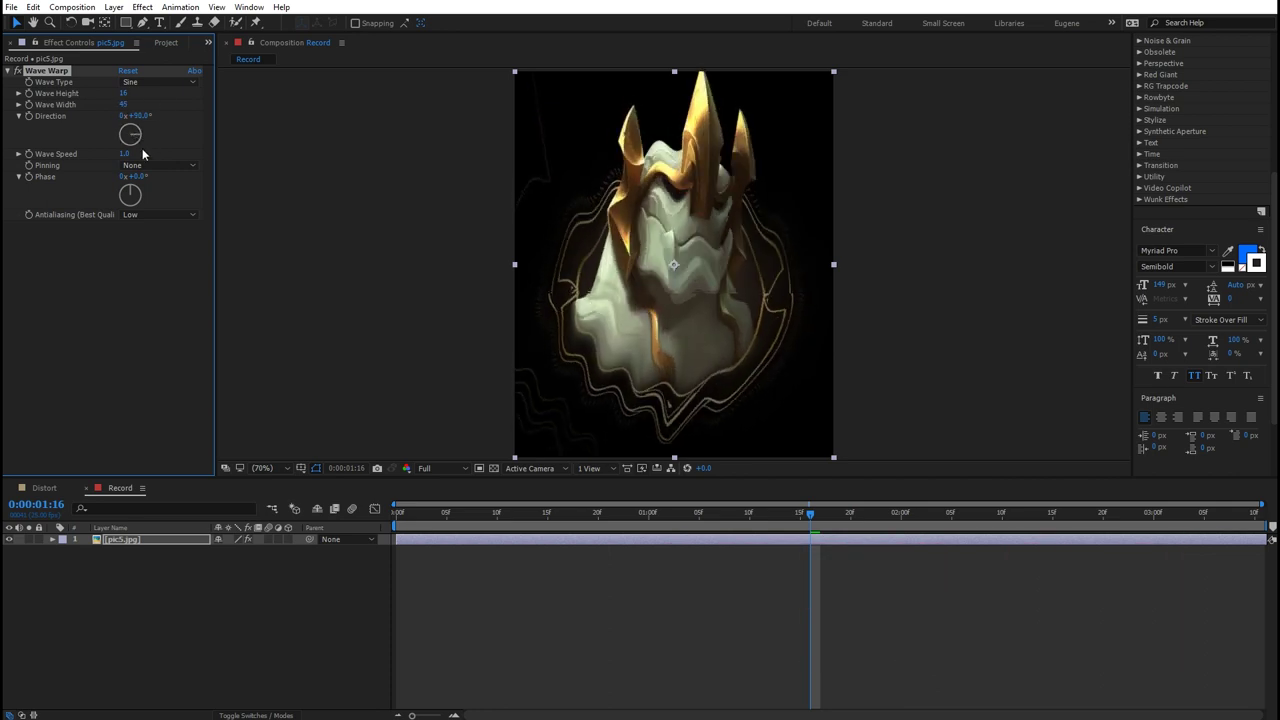
left_click(368, 509)
key("space")
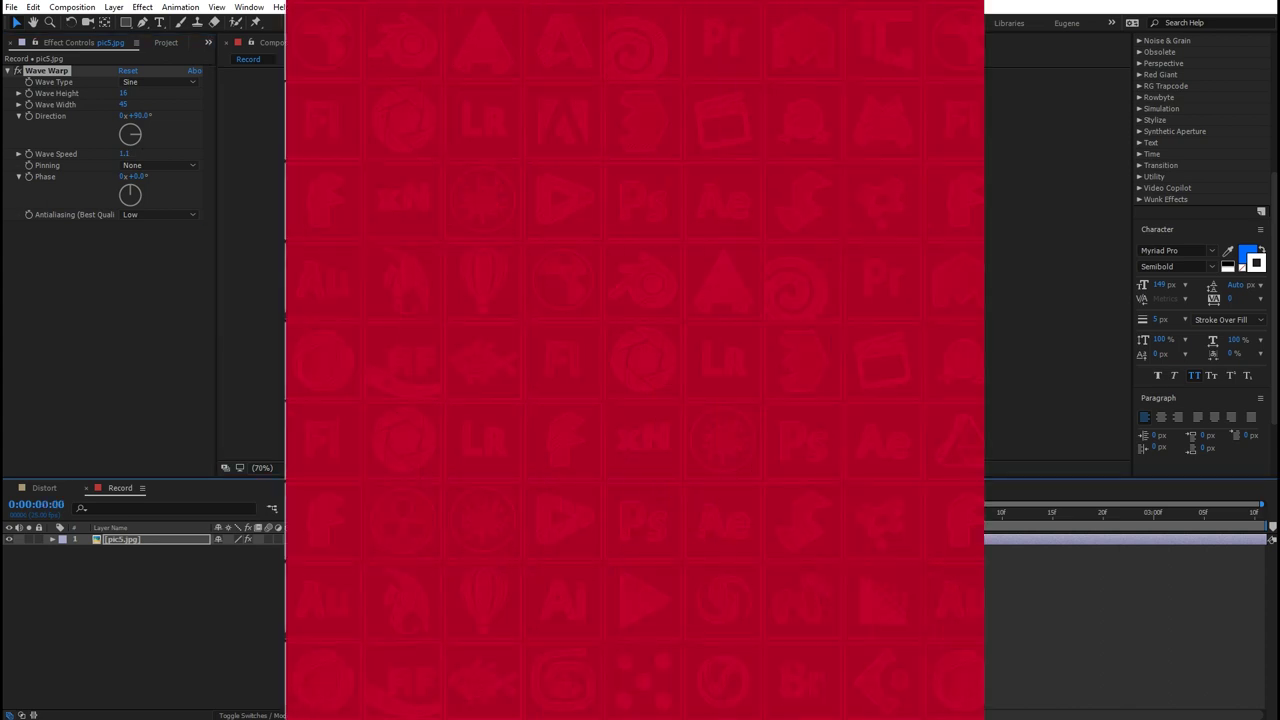
Step: Preview the spice-tray footage, select the Warp Stabilizer VFX effect, and play the stabilized clip
key("space")
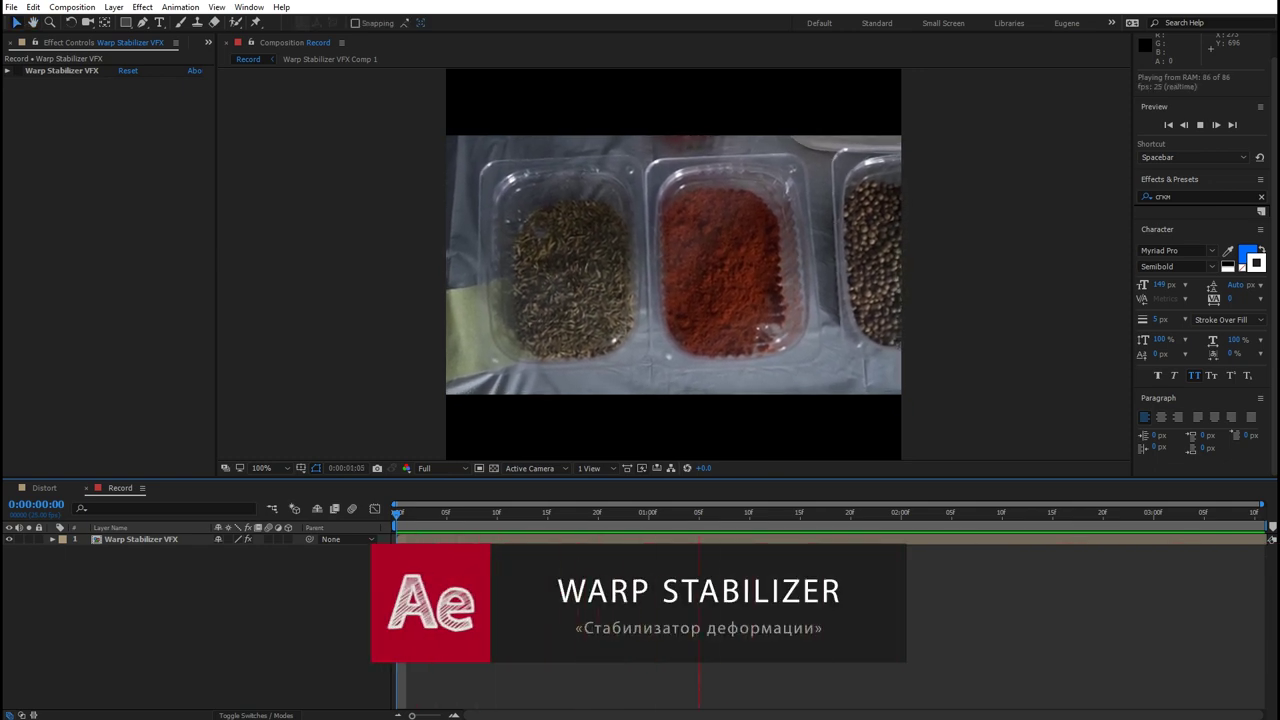
key("space")
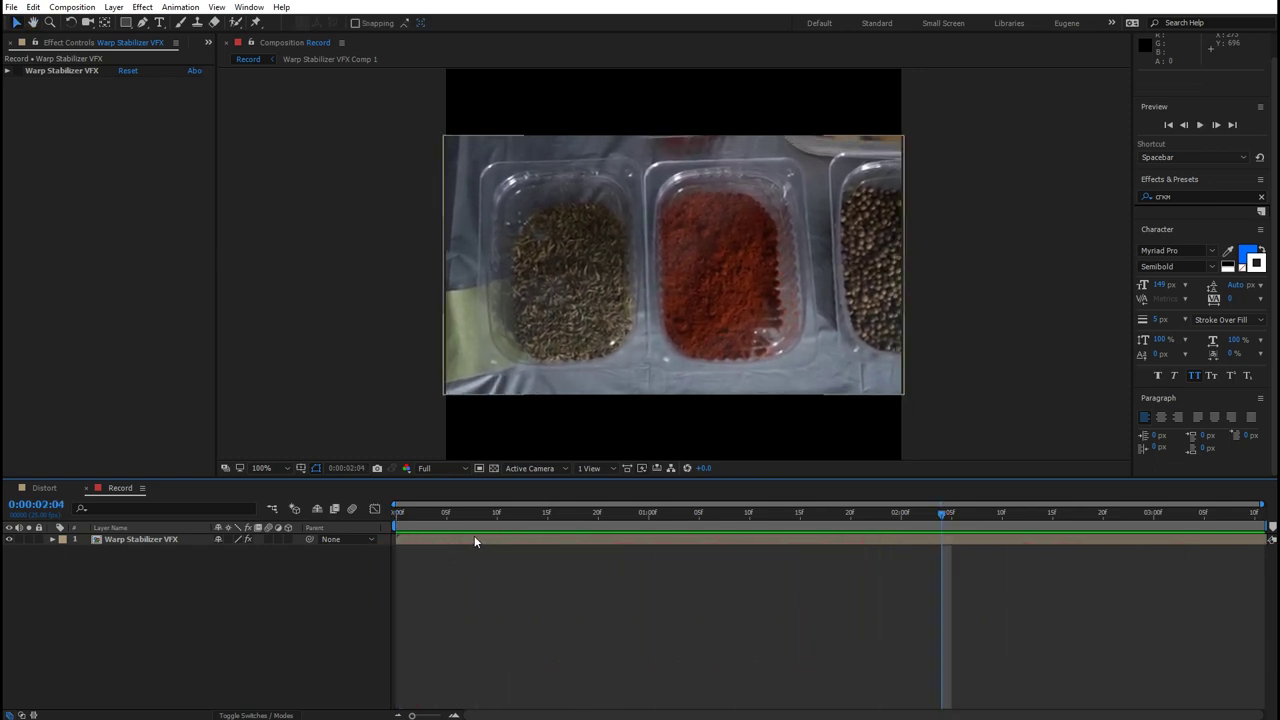
left_click(474, 538)
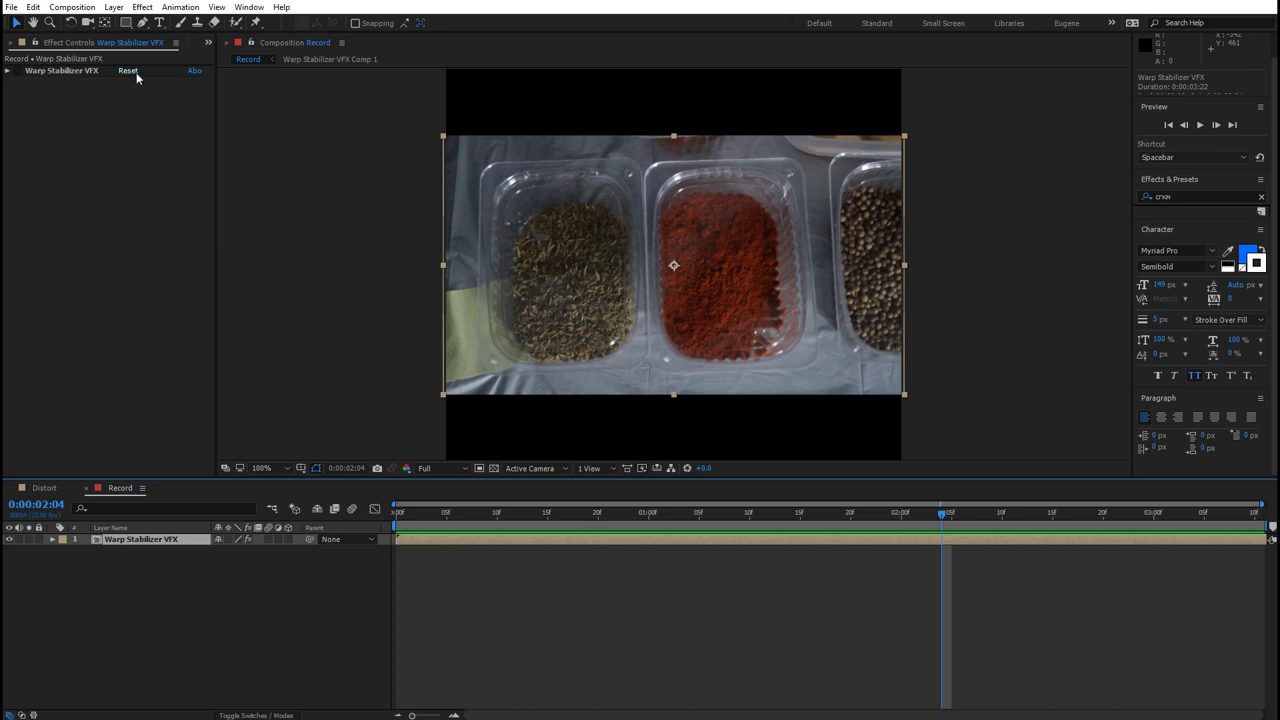
left_click(40, 72)
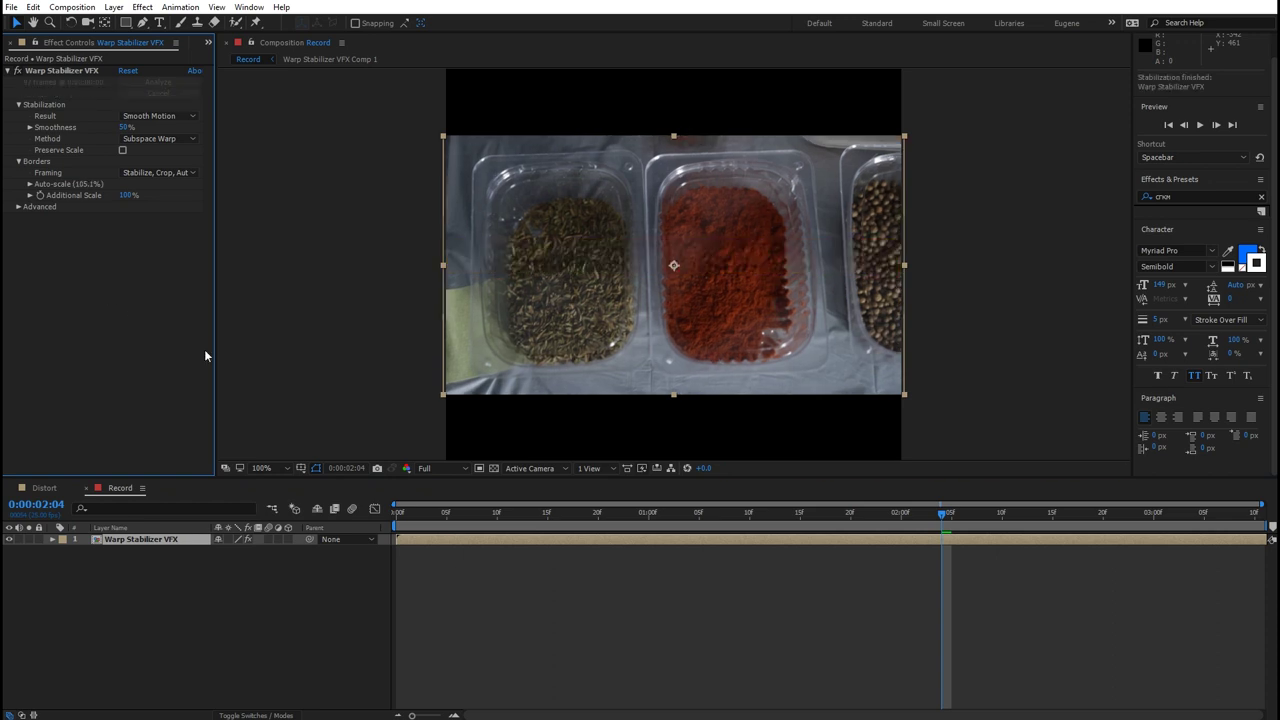
left_click(448, 589)
key("space")
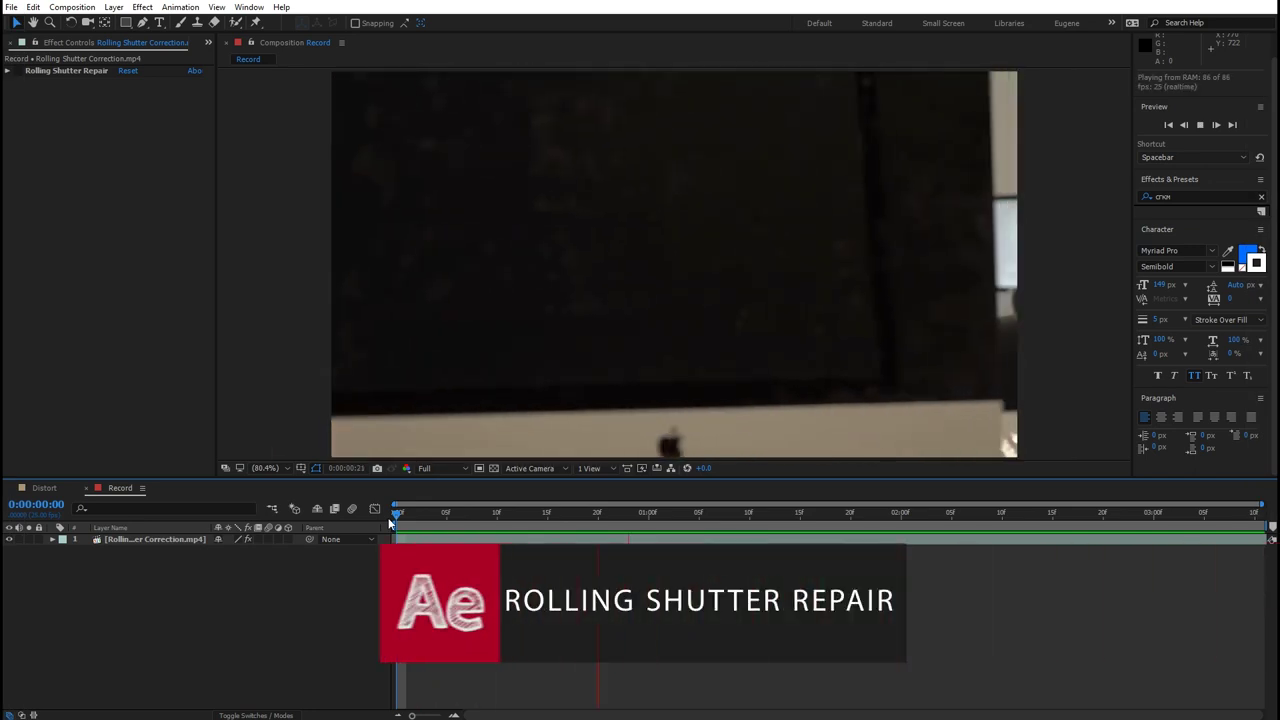
Step: Scrub to around frame 11, select Rolling Shutter Repair, and play the repaired clip from the start
left_click_drag(390, 518, 527, 522)
left_click(52, 70)
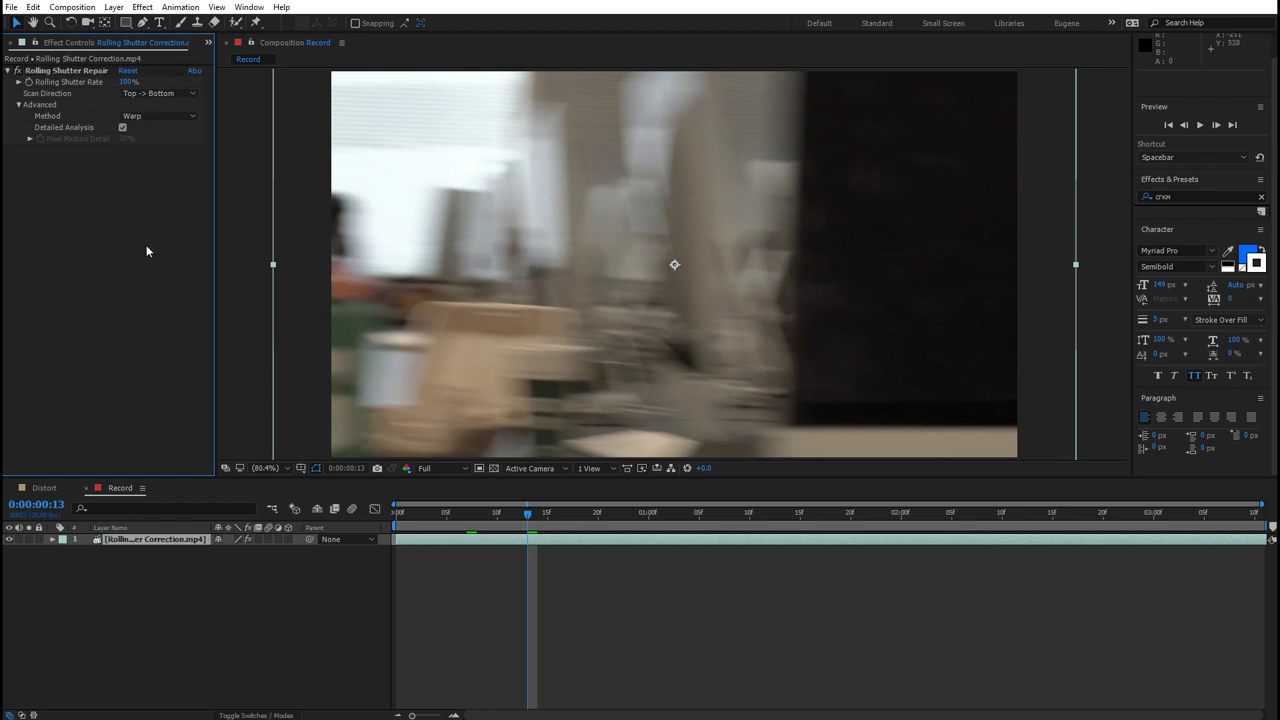
left_click(397, 522)
key("space")
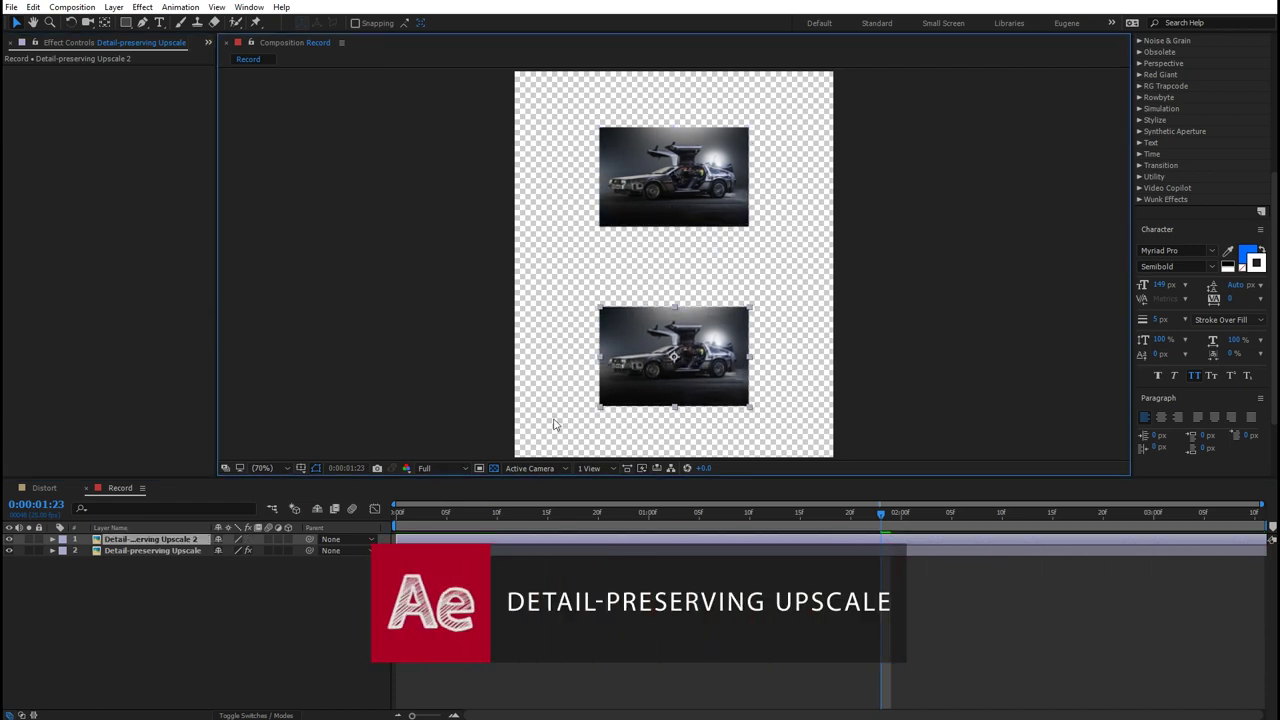
Step: Move Detail-preserving Upscale 2 below the other car layer and set its upscale to 200%
key("s")
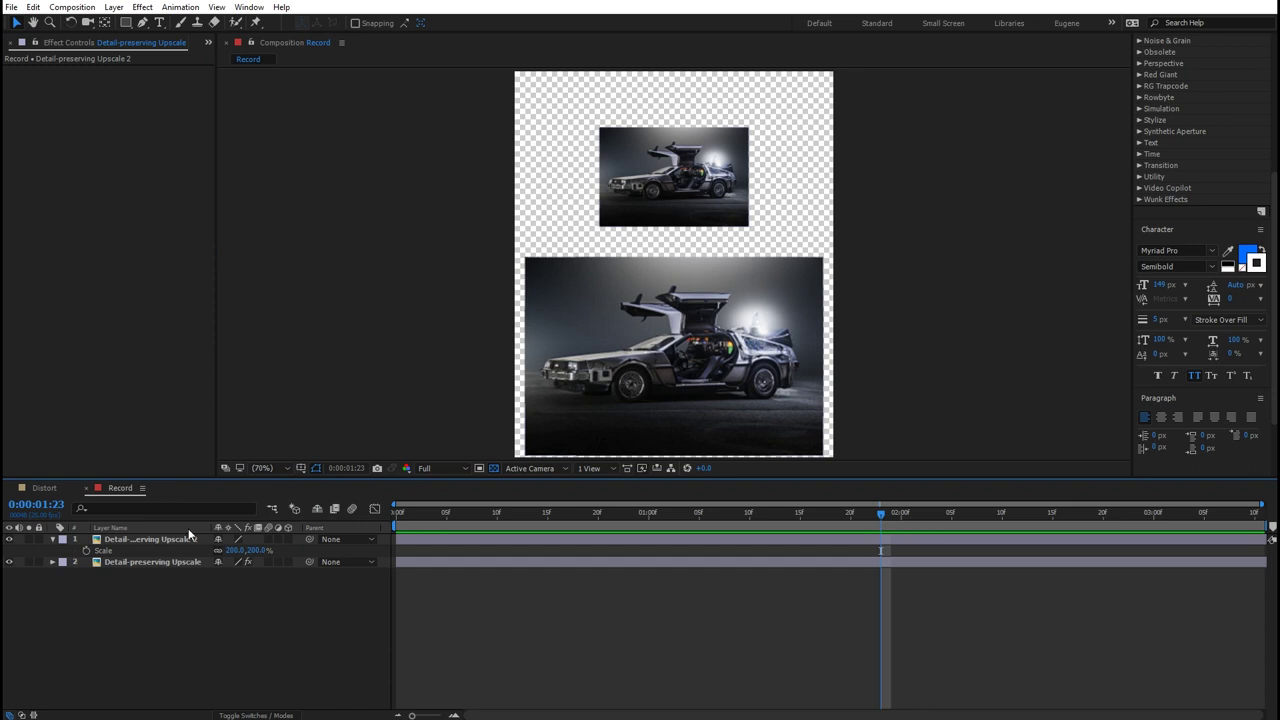
left_click(137, 565)
left_click(115, 540)
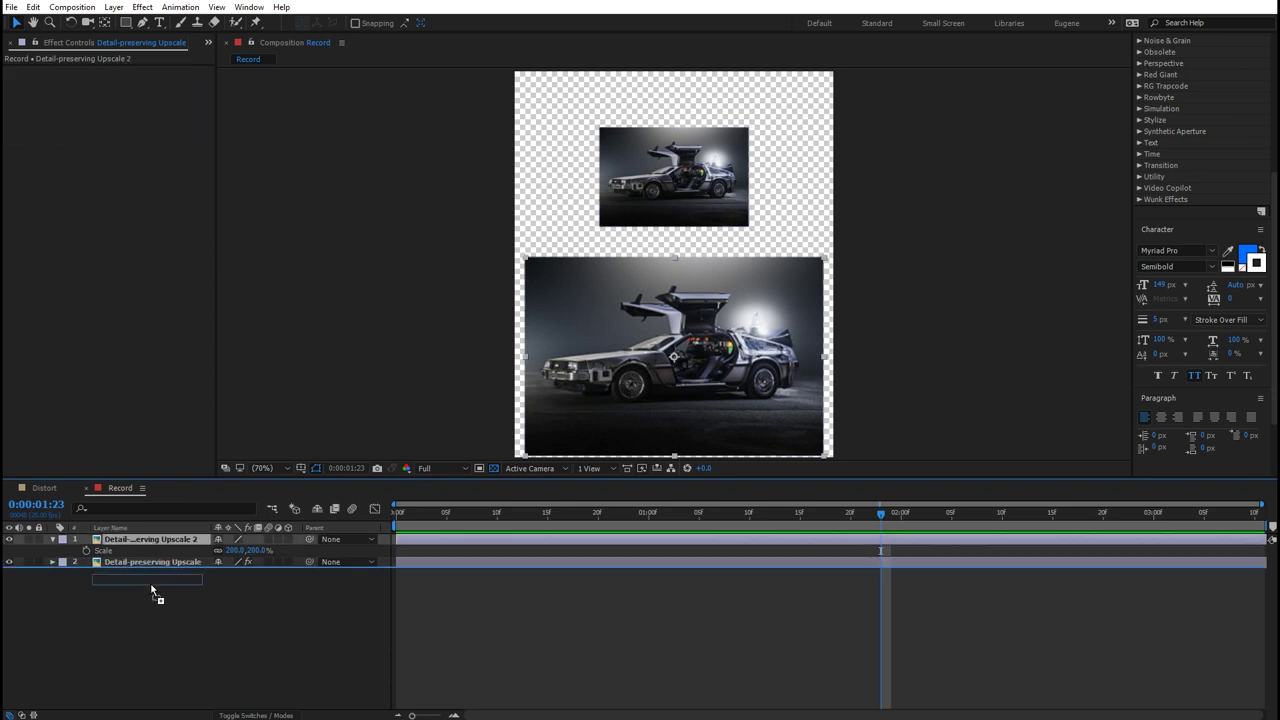
left_click_drag(152, 591, 152, 585)
left_click(150, 540)
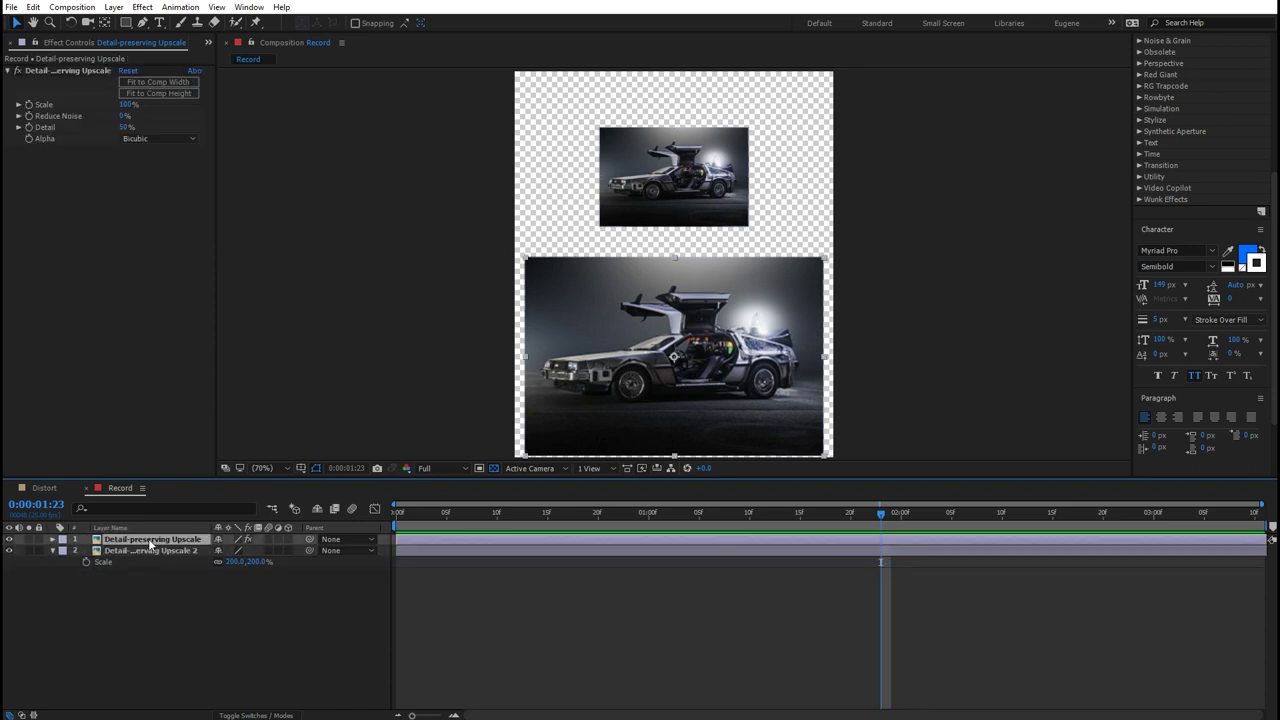
key("Return")
Step: Set Detail-preserving Upscale's Reduce Noise to 70%
left_click(124, 116)
type("70")
key("Return")
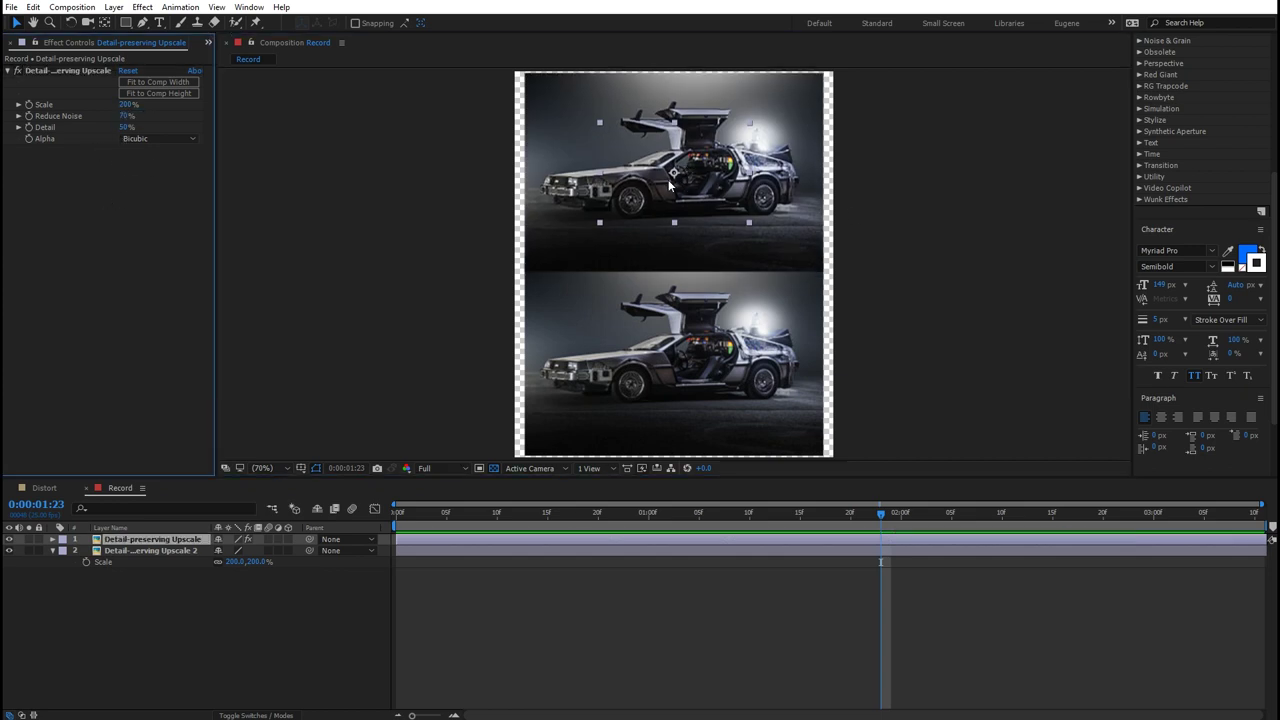
scroll(670, 185, "up", 1)
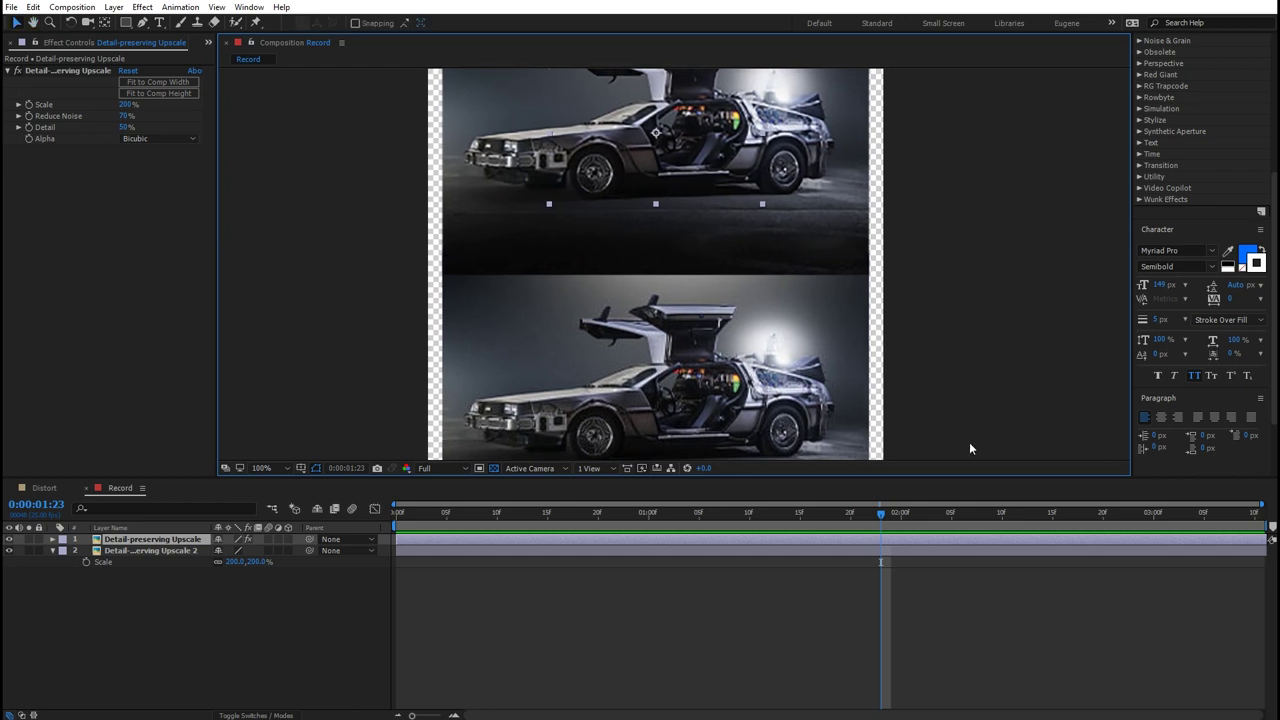
Step: Toggle the lower car layer's visibility and show both car layers' Scale values to compare
left_click(802, 626)
left_click(9, 550)
left_click(9, 550)
key("ctrl+a")
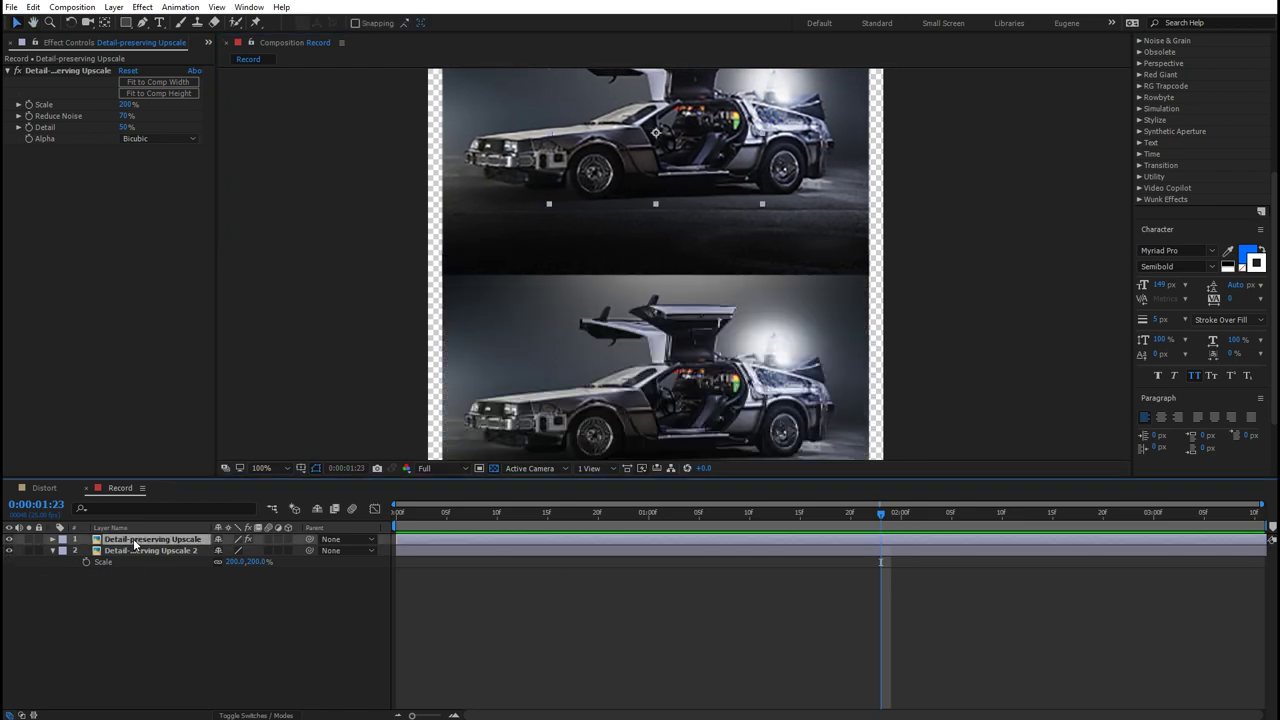
key("s")
left_click(134, 540)
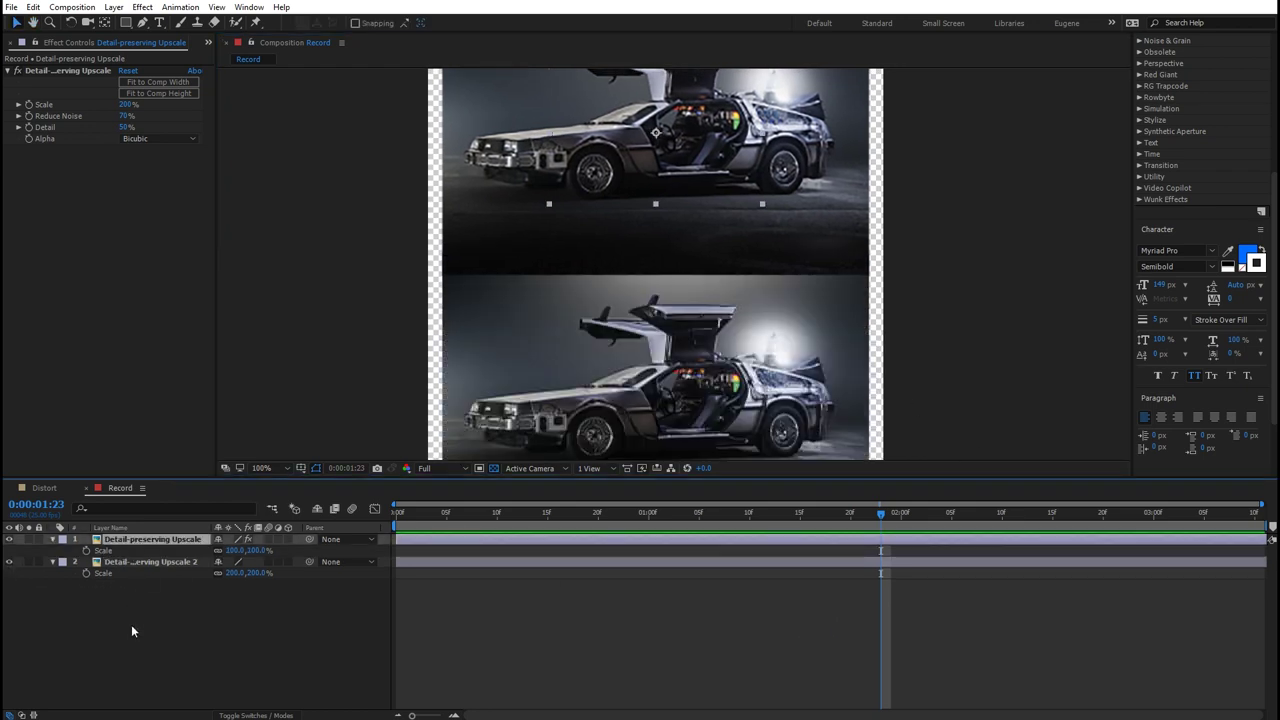
left_click(131, 624)
left_click(137, 562)
left_click(224, 511)
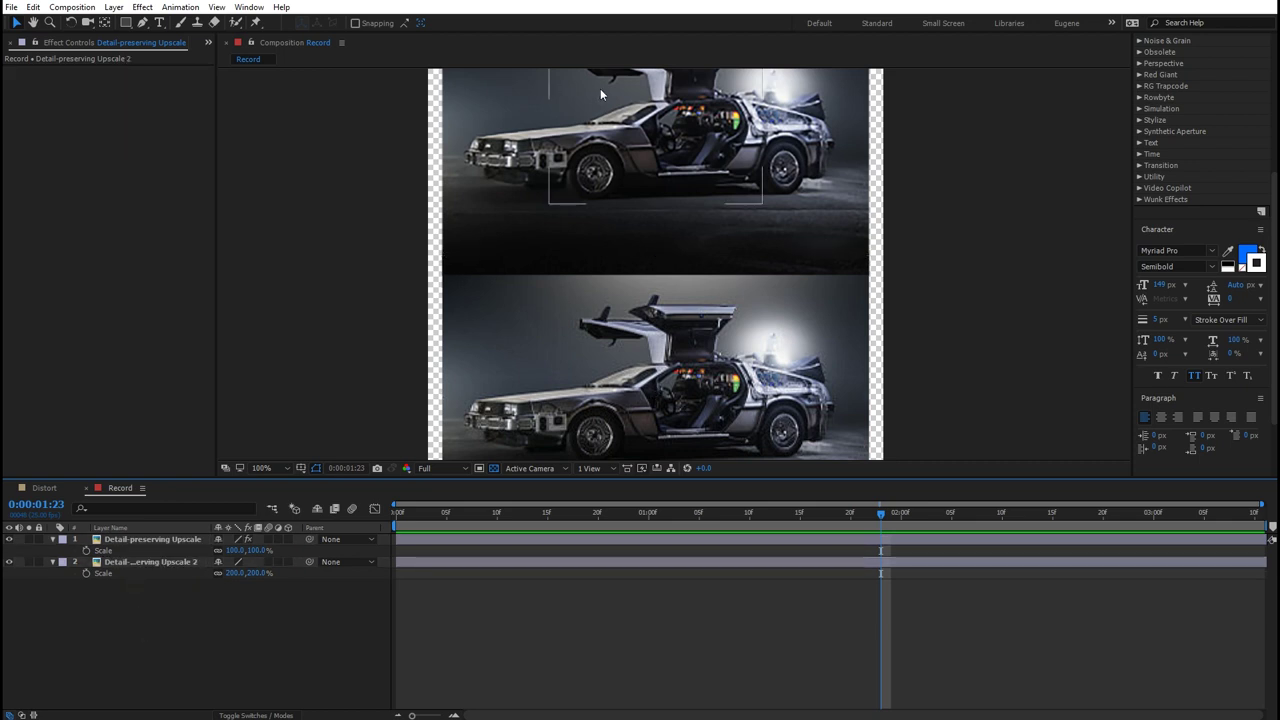
Step: Zoom and pan the viewer to compare detail between the two car copies
scroll(598, 93, "up", 1)
left_click_drag(720, 389, 575, 392)
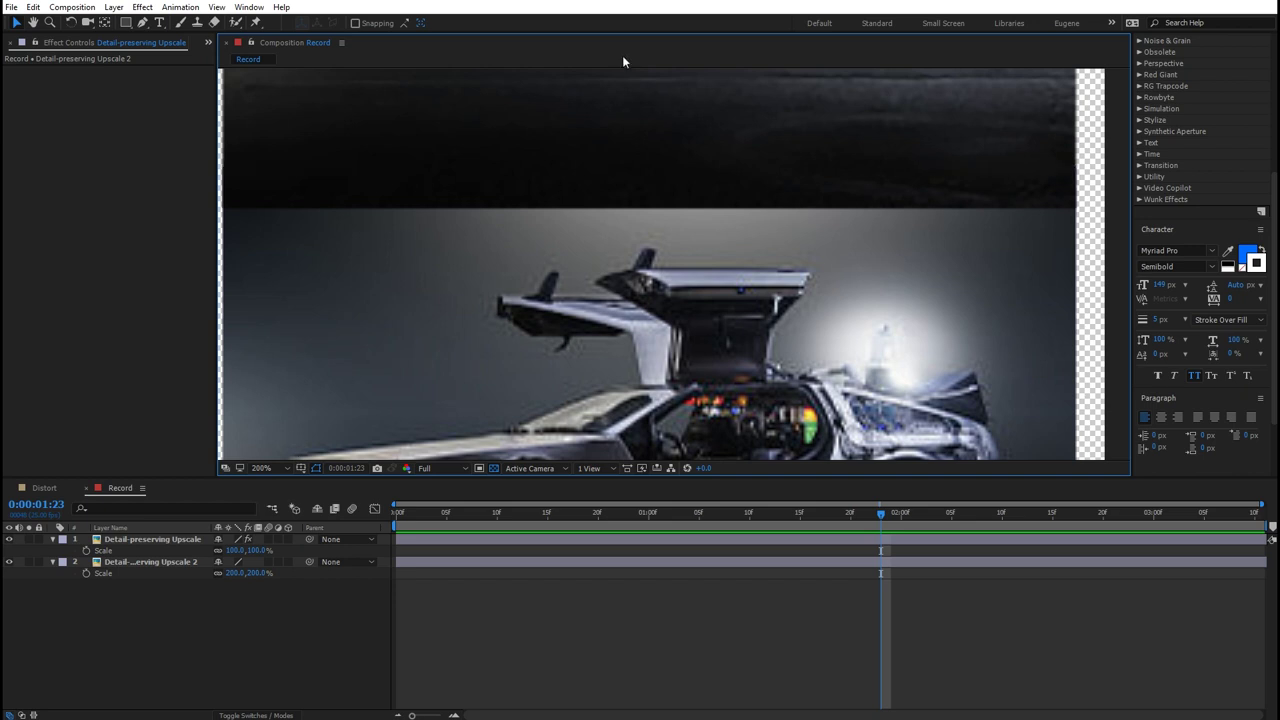
scroll(677, 391, "down", 5)
scroll(669, 440, "up", 2)
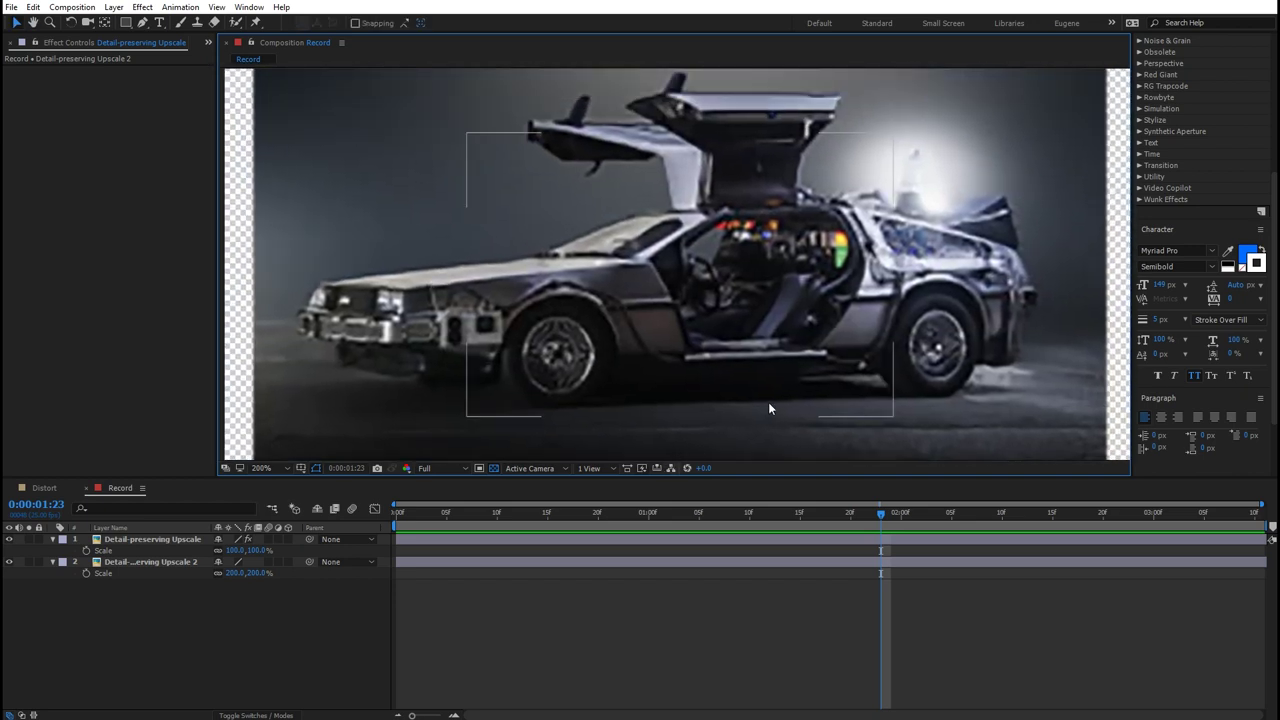
scroll(792, 369, "down", 1)
scroll(740, 266, "down", 2)
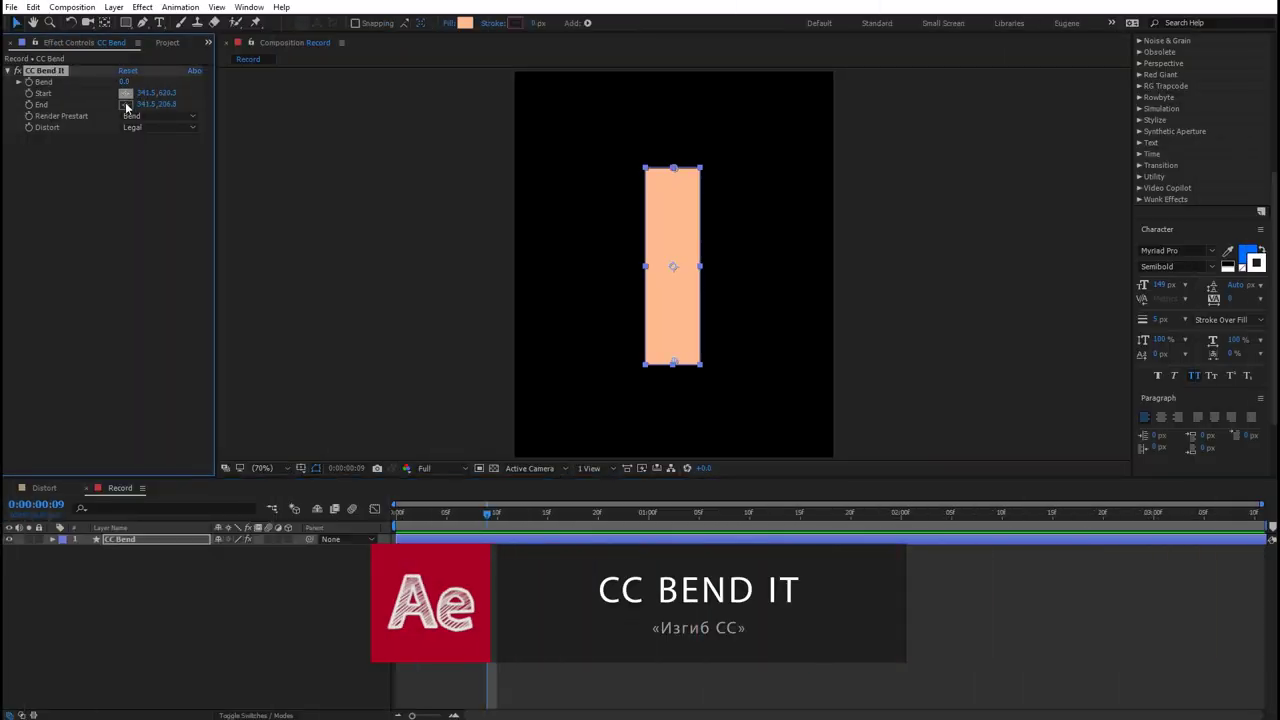
Step: Set CC Bend It's Start at the rectangle's bottom centre and End at its top, then scrub Bend
left_click(673, 365)
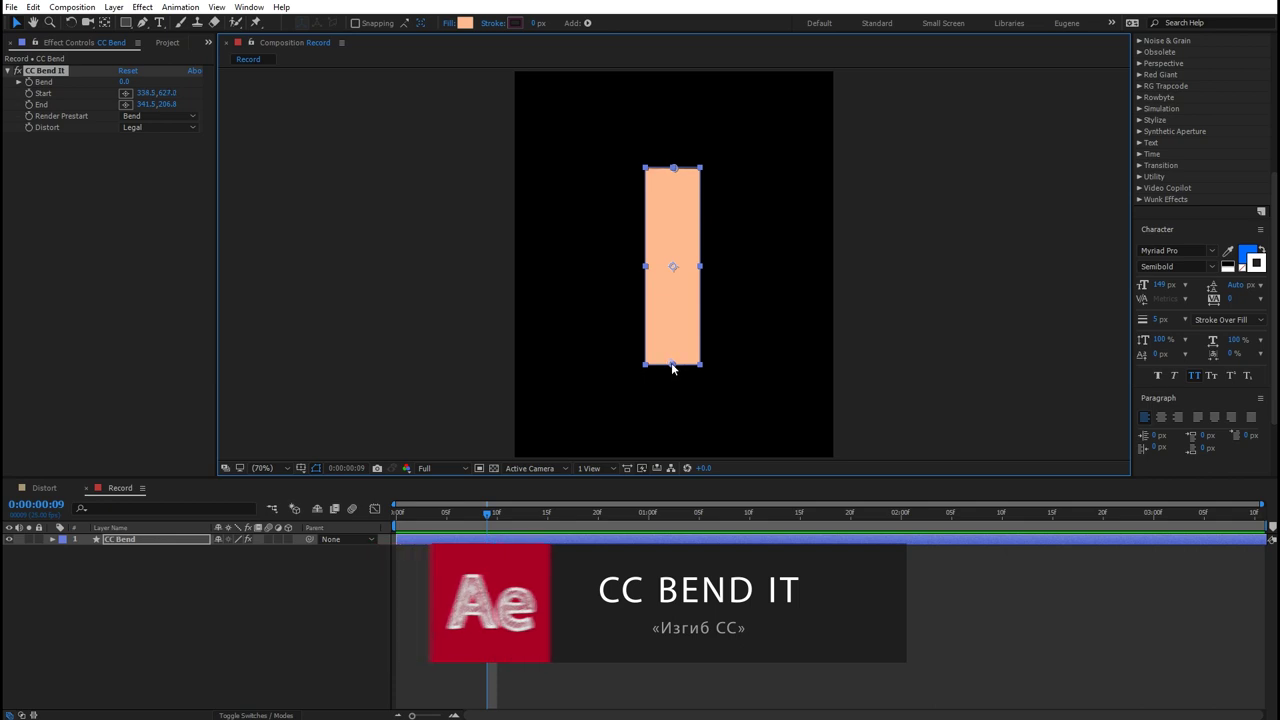
left_click(125, 104)
left_click(683, 179)
mouse_move(124, 82)
left_mouse_down()
mouse_move(186, 118)
mouse_move(144, 126)
left_mouse_up()
Step: Try Static, None and Mirror Render Prestart options, then bend the peach shape into a half-ring
left_click(150, 116)
left_click(162, 147)
left_click(158, 117)
left_click(155, 122)
left_click(170, 179)
left_click(163, 118)
mouse_move(114, 81)
left_mouse_down()
mouse_move(62, 100)
mouse_move(587, 577)
left_mouse_up()
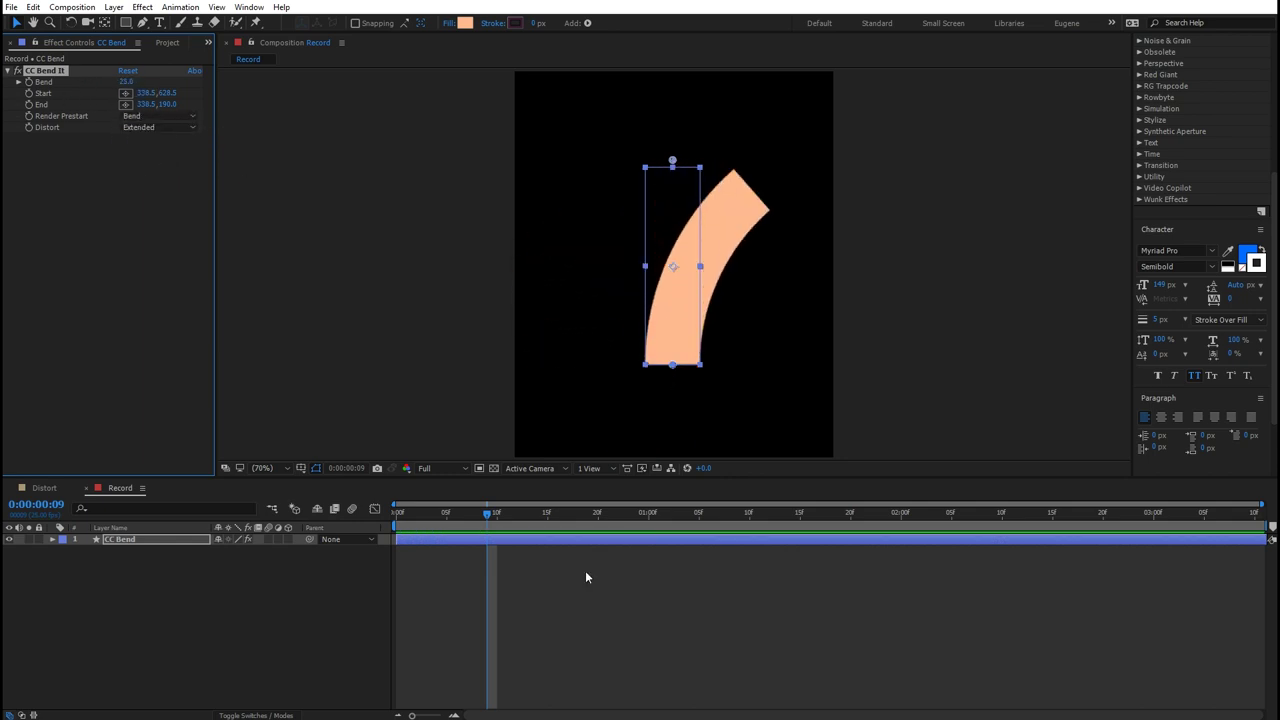
left_click_drag(695, 342, 489, 328)
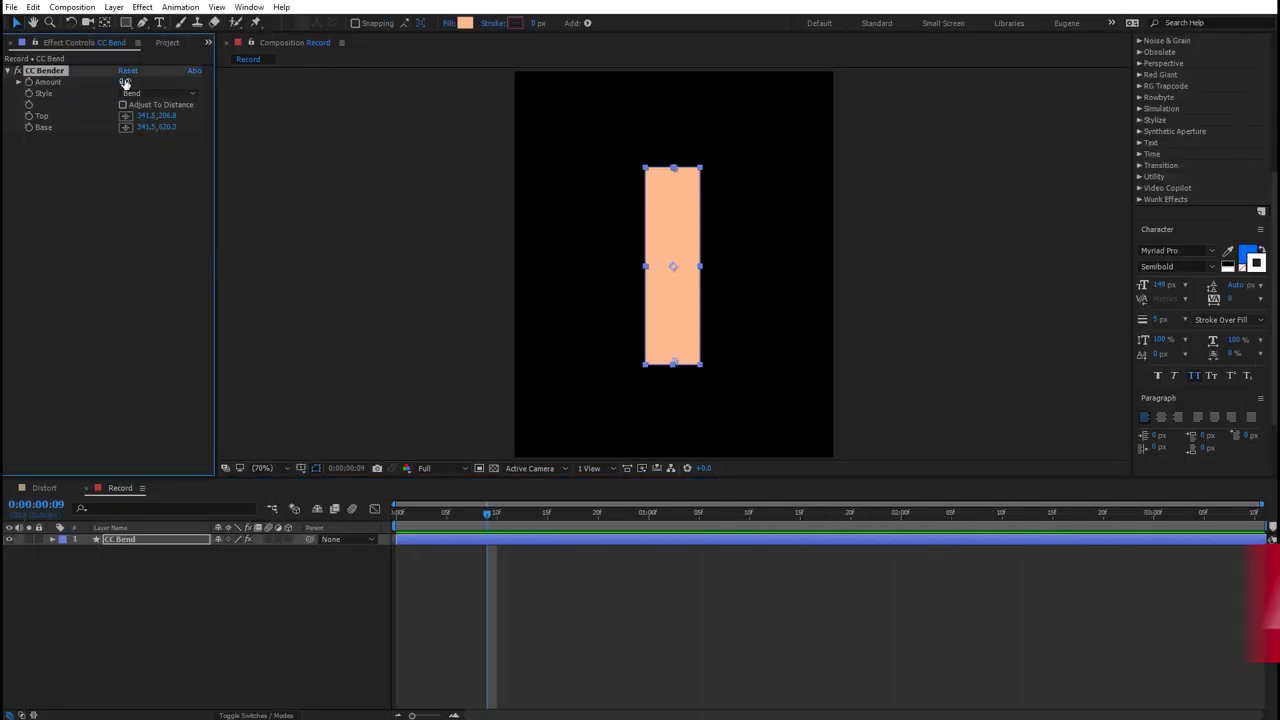
Step: Set CC Bender's Top point near the bar's top and Base point at its bottom, then bend it leftward
left_click_drag(124, 82, 174, 85)
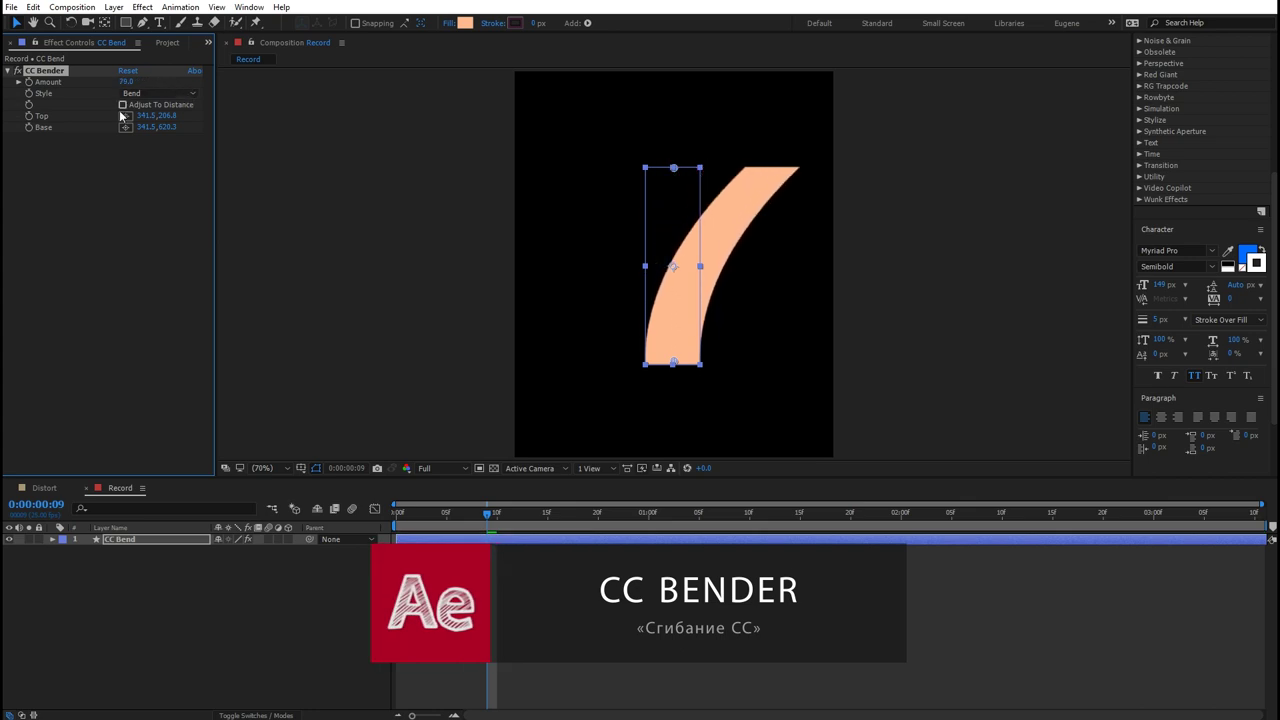
left_click(125, 116)
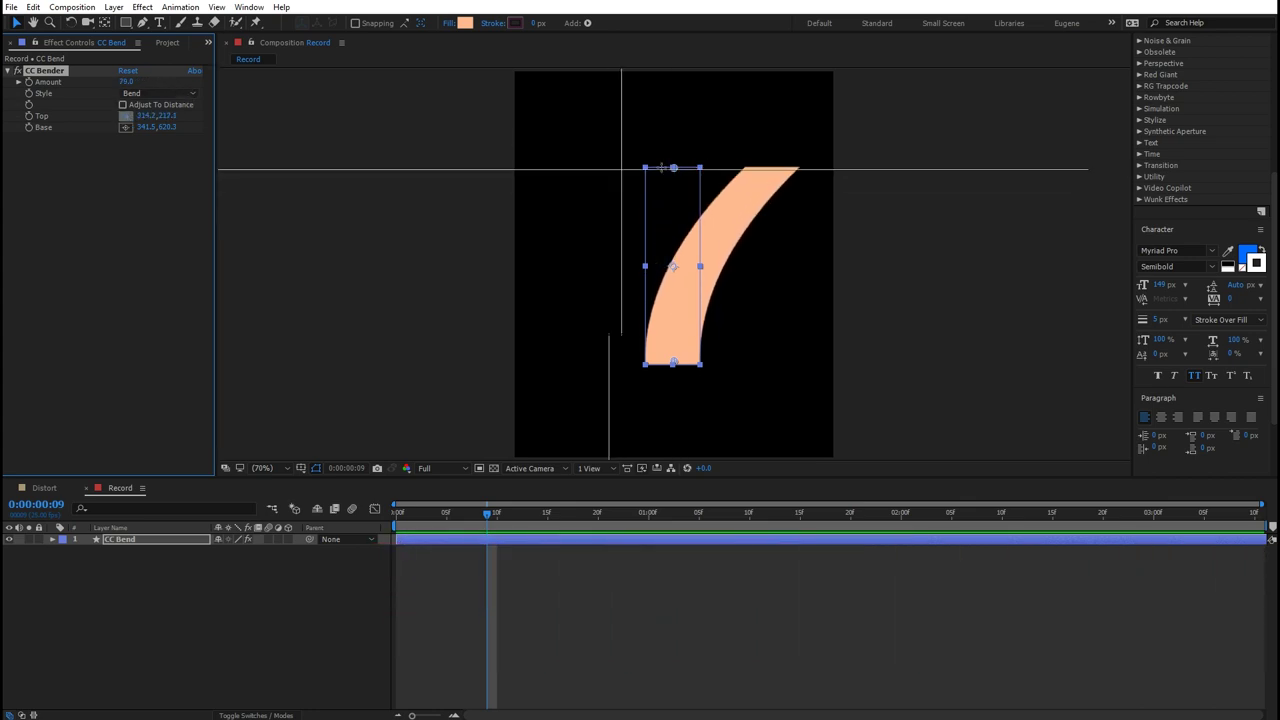
left_click(670, 168)
left_click(125, 127)
left_click(674, 373)
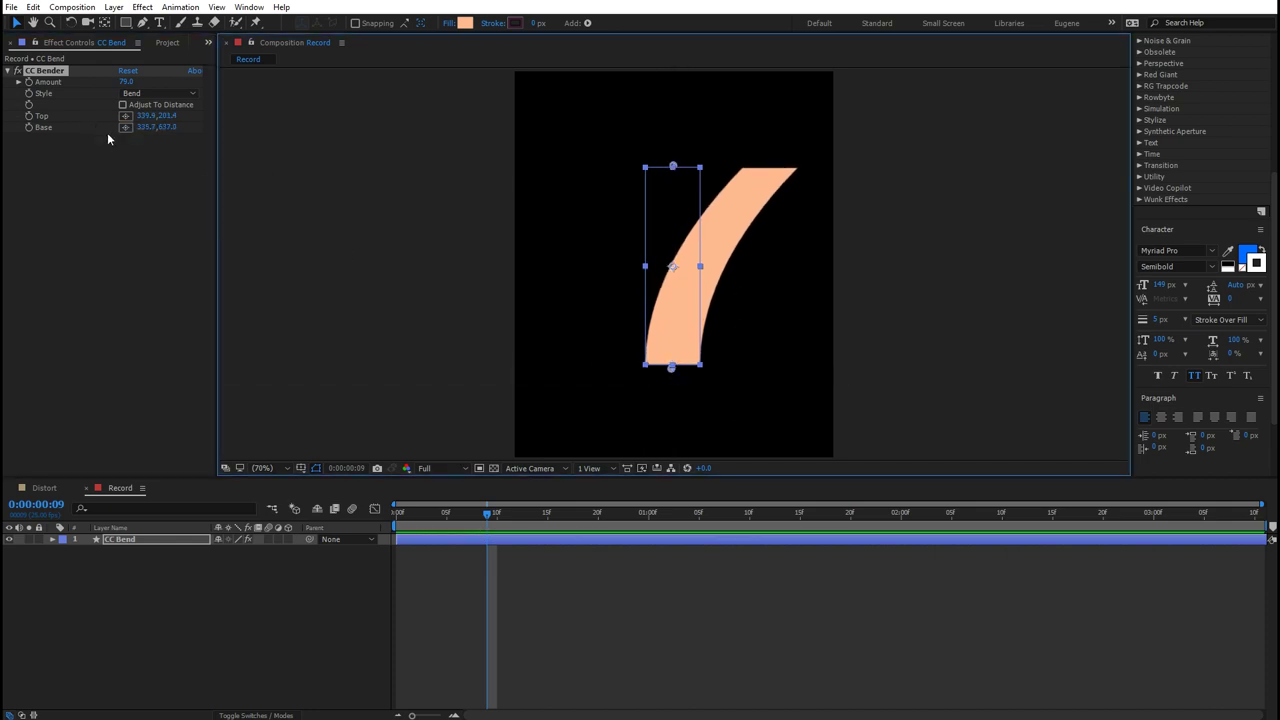
left_click_drag(128, 82, 146, 104)
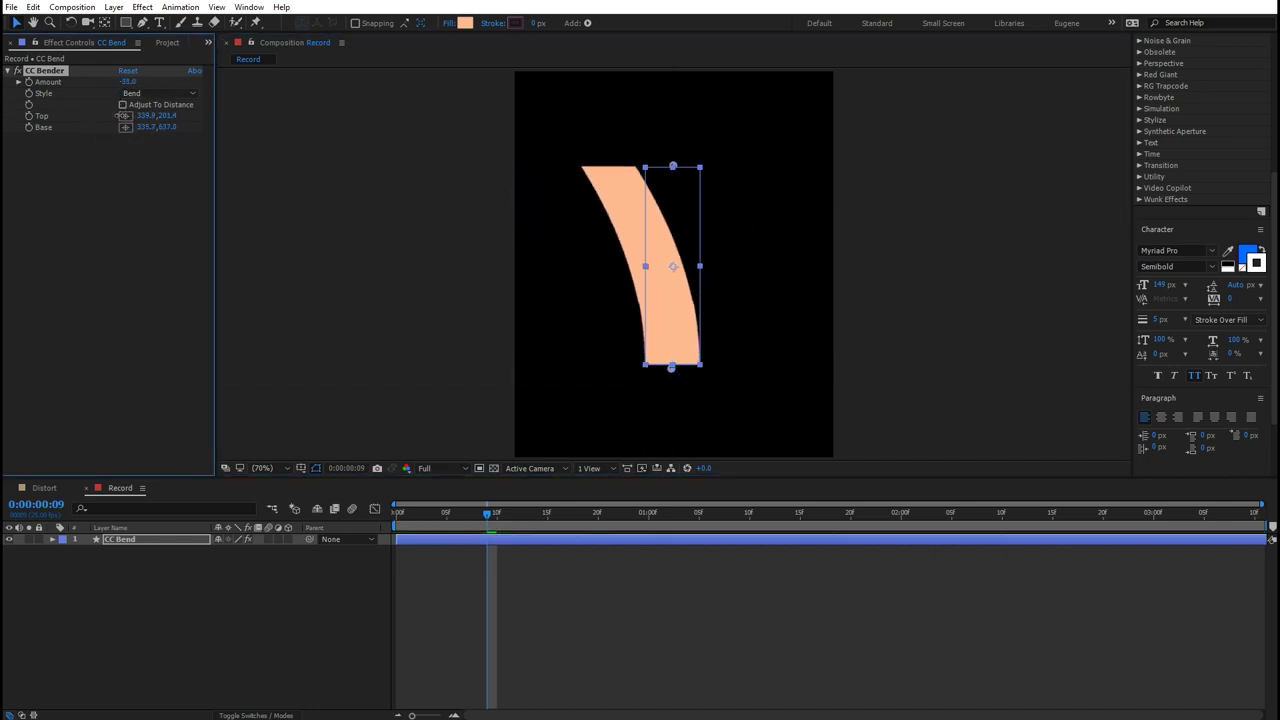
Step: Switch the bend style to Marilyn, widen the Amount, then change the style to Sharp
left_click(158, 93)
left_click(150, 117)
mouse_move(128, 82)
left_mouse_down()
mouse_move(121, 104)
mouse_move(253, 109)
left_mouse_up()
left_click(155, 93)
left_click(156, 140)
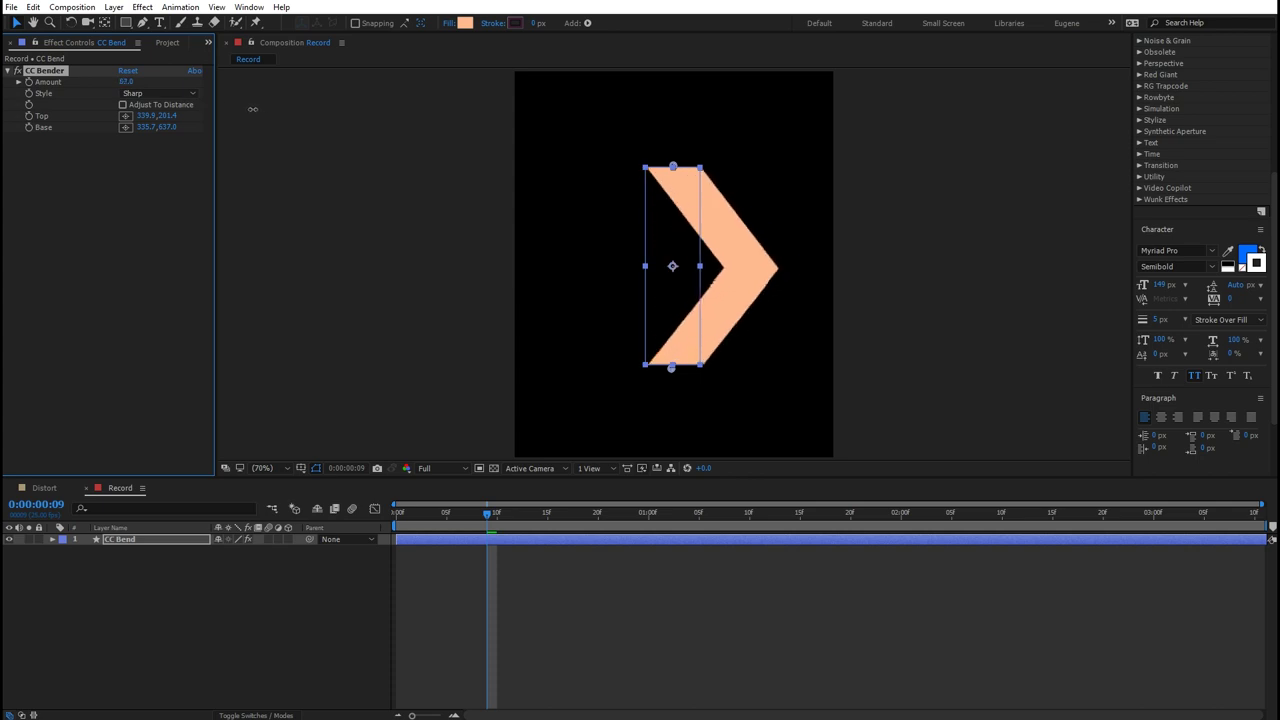
Step: Pick another bend style, then enable CC Blobbylize and lower Cut Away so the image fills in
left_click(141, 94)
left_click(140, 163)
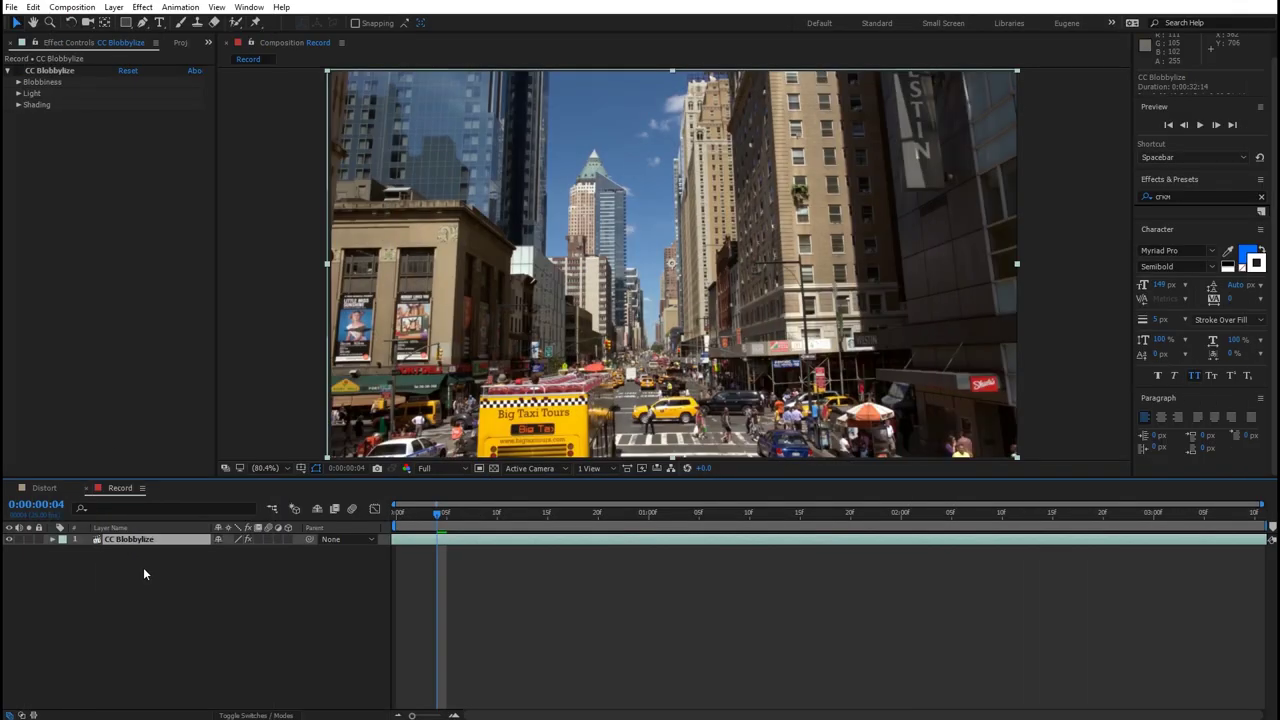
left_click(18, 71)
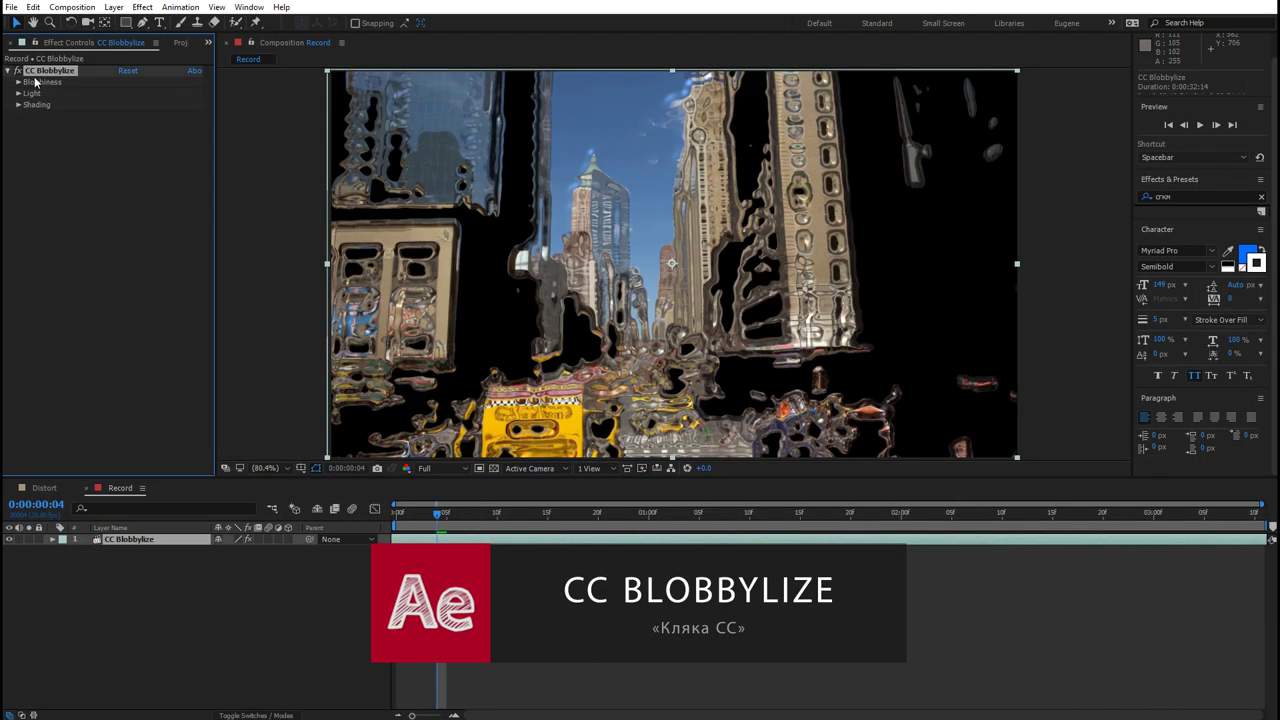
mouse_move(125, 127)
left_mouse_down()
mouse_move(102, 126)
mouse_move(136, 120)
left_mouse_up()
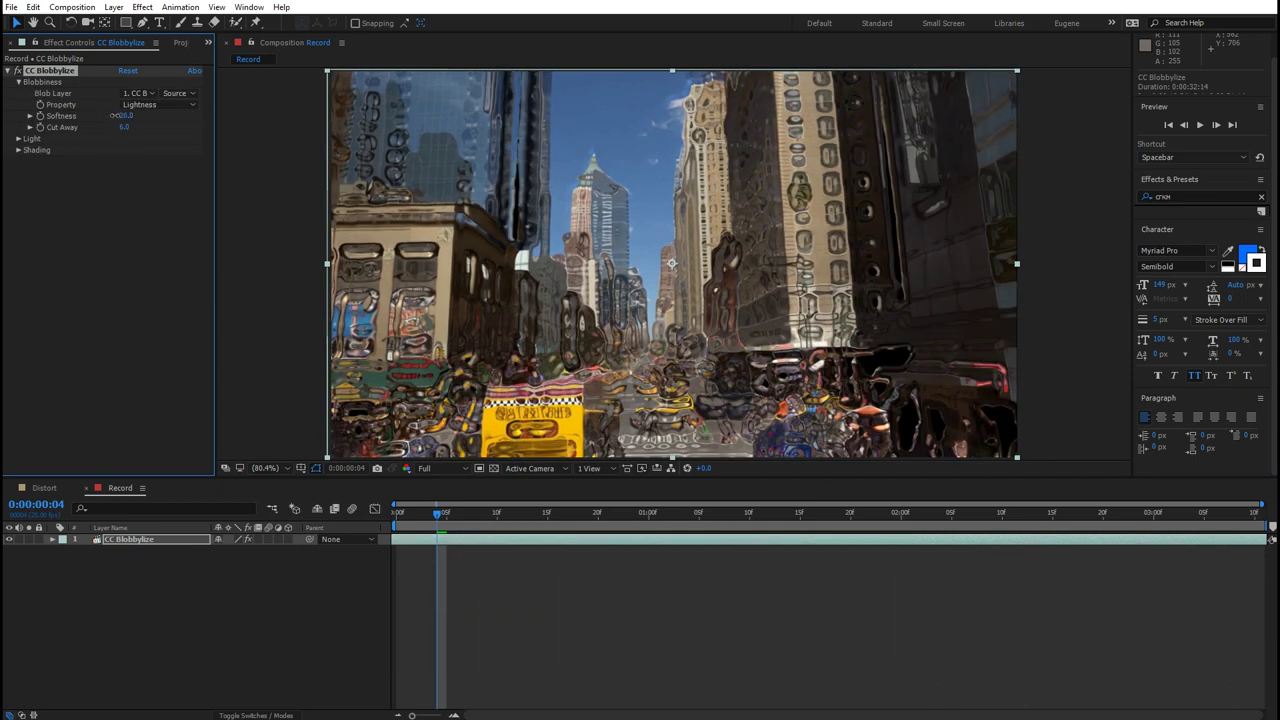
Step: Try Red and Luminance as the blob Property, then set it back to Lightness
left_click(158, 104)
left_click(152, 119)
left_click(150, 104)
left_click(160, 177)
left_click(160, 110)
left_click(155, 191)
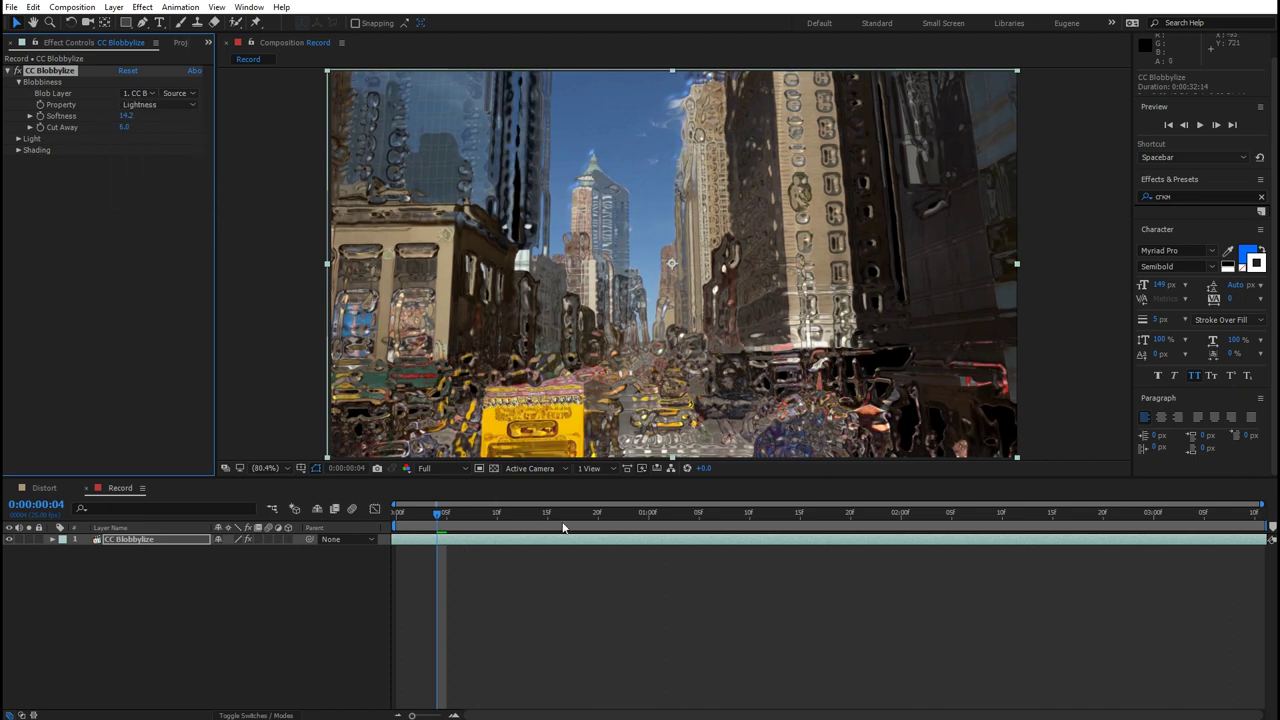
Step: Check progressively later frames of the blobbylized street footage
left_click(599, 518)
left_click(803, 524)
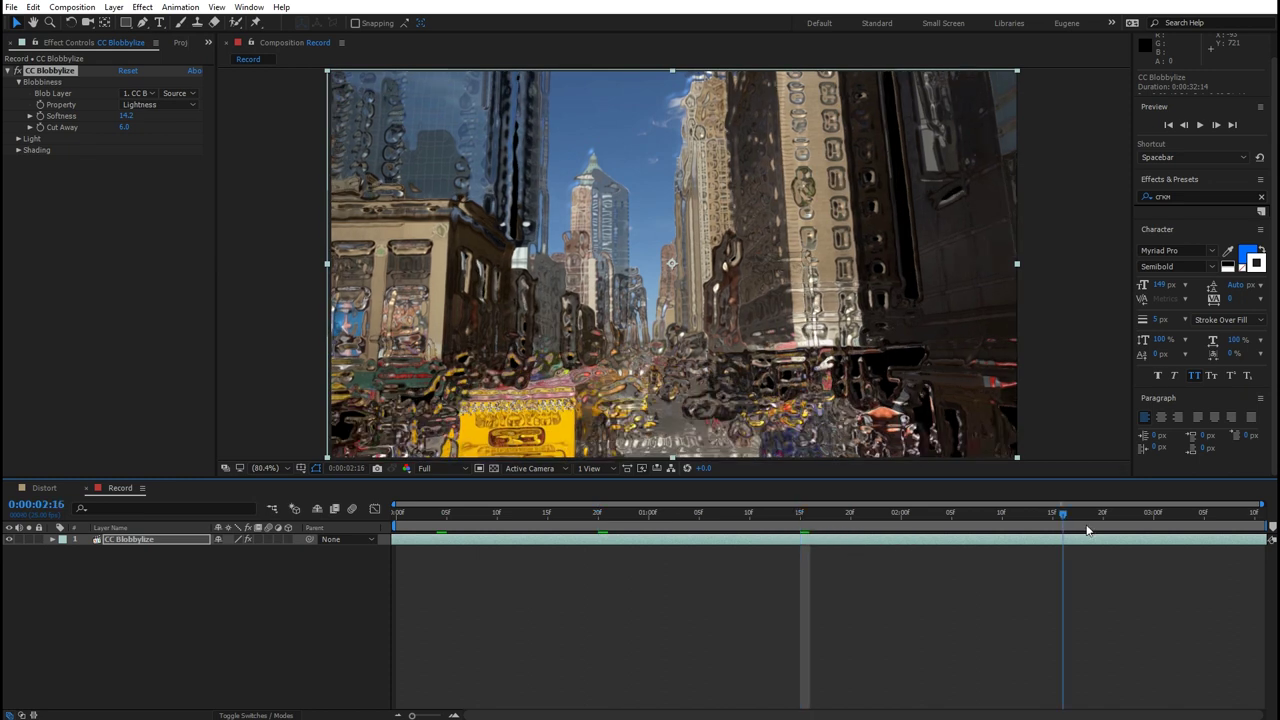
left_click(1214, 518)
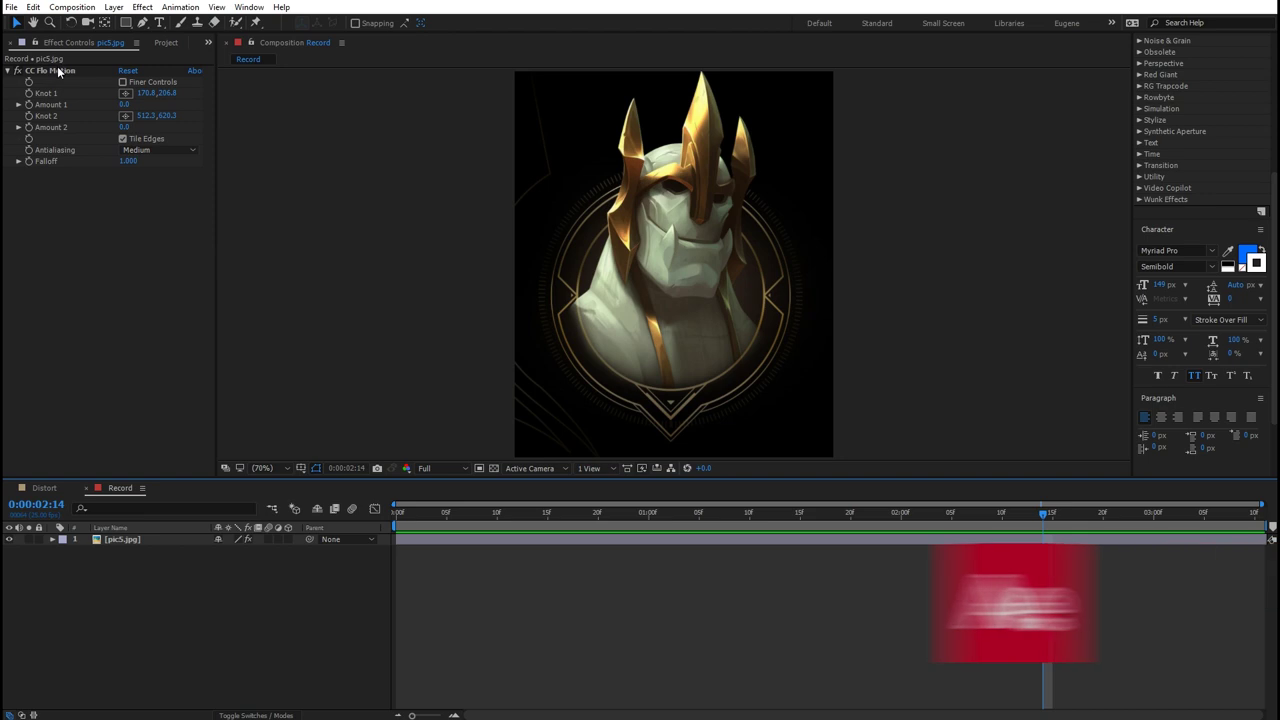
Step: Raise CC Flo Motion Amount 1, move Knot 2 lower, and move Knot 1 to the helmet's top
left_click(58, 70)
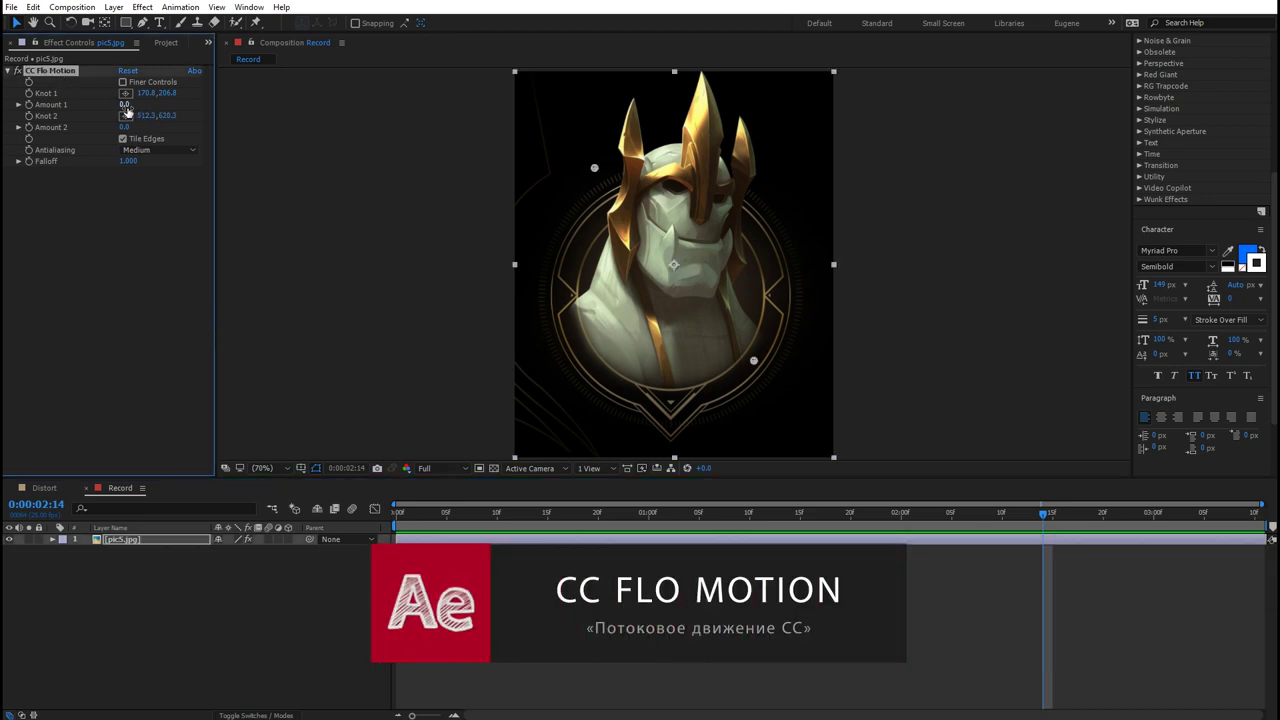
mouse_move(125, 105)
left_mouse_down()
mouse_move(127, 126)
mouse_move(605, 284)
left_mouse_up()
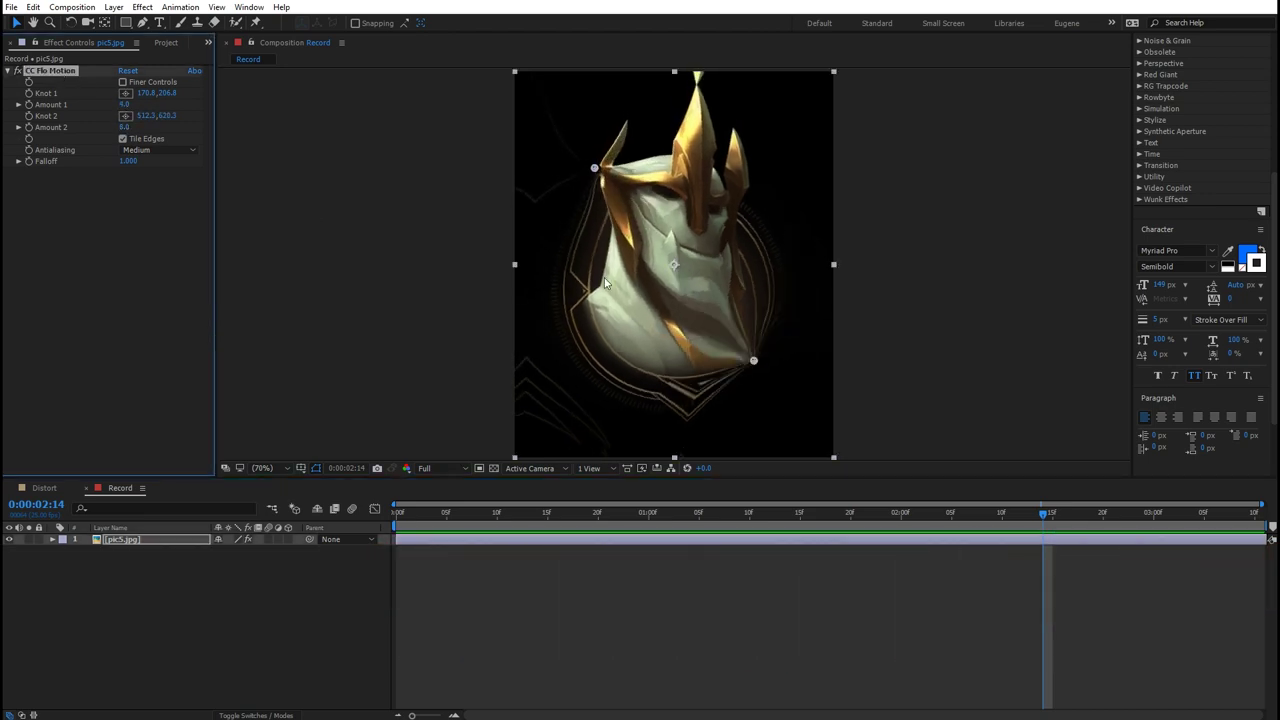
left_click_drag(754, 361, 694, 425)
left_click_drag(594, 167, 686, 79)
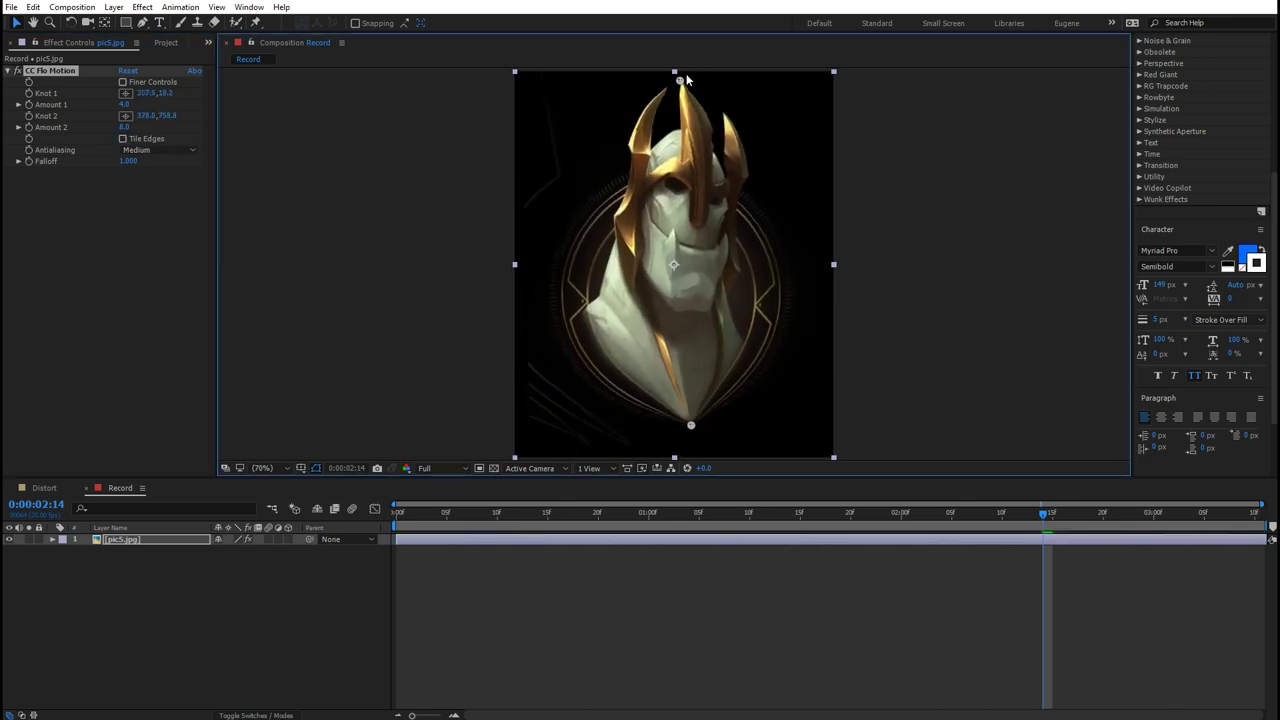
Step: Turn on Tile Edges and raise Amount 2 to 157.0
left_click(122, 139)
left_click_drag(126, 127, 225, 129)
mouse_move(125, 104)
left_mouse_down()
mouse_move(268, 110)
mouse_move(290, 205)
left_mouse_up()
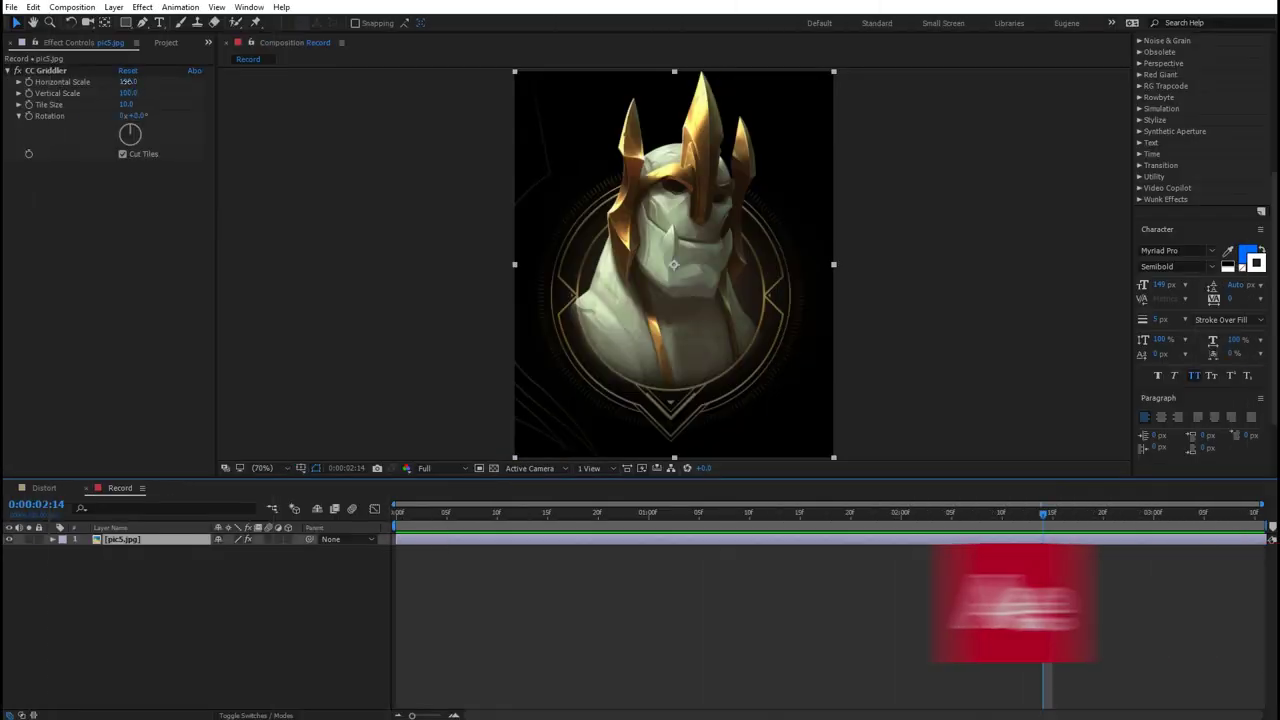
Step: Raise CC Griddler's Horizontal Scale, change Tile Size, and rotate the tiles to about 322°
left_click_drag(128, 81, 158, 86)
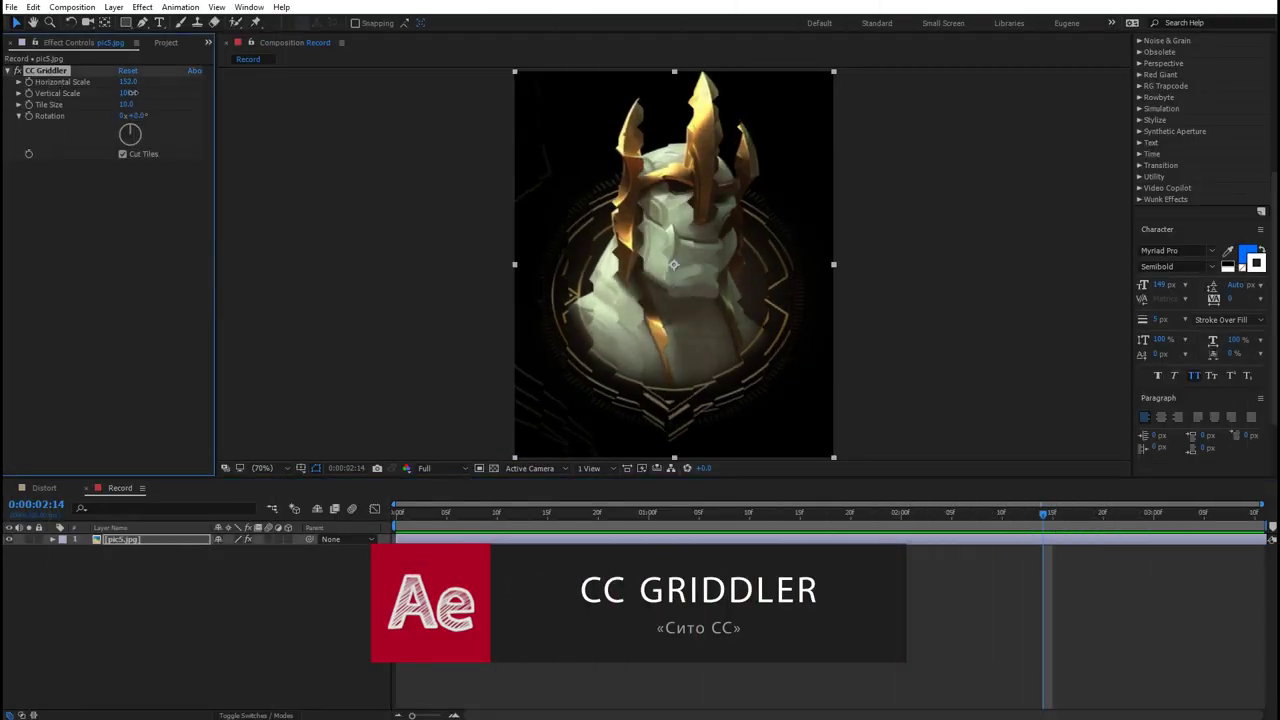
mouse_move(124, 104)
left_mouse_down()
mouse_move(145, 104)
mouse_move(107, 108)
left_mouse_up()
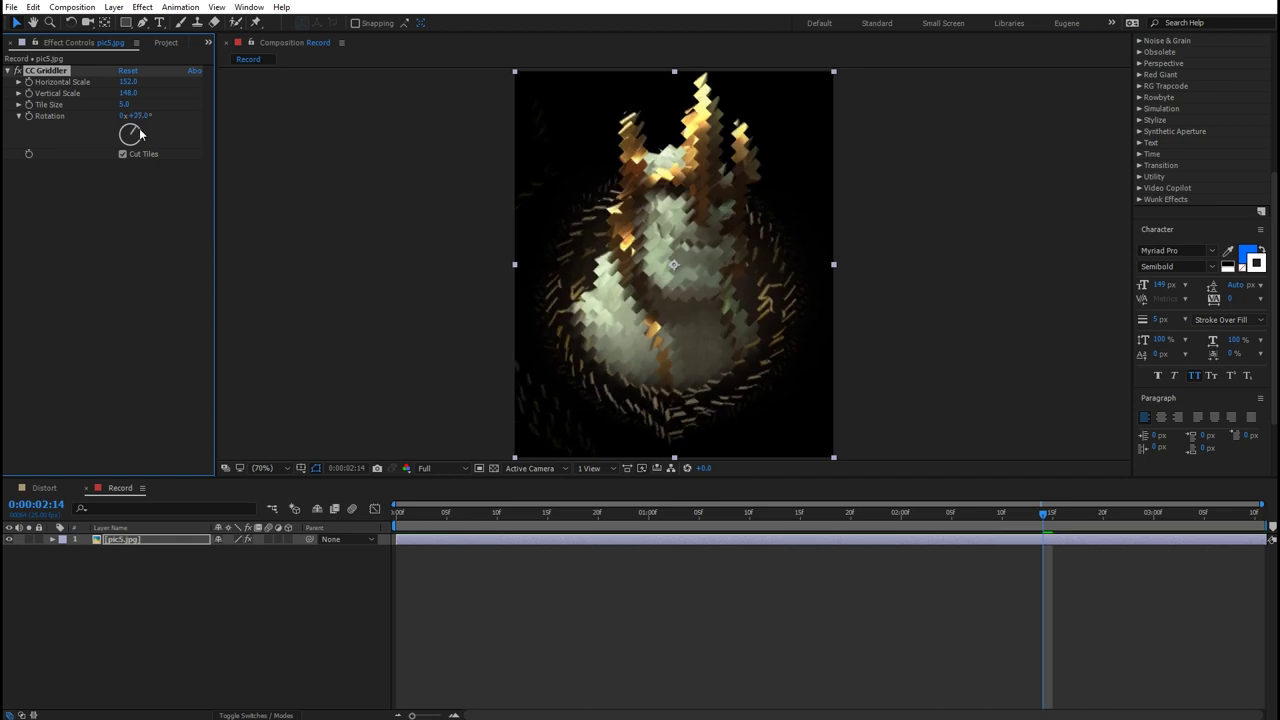
mouse_move(141, 146)
left_mouse_down()
mouse_move(133, 136)
mouse_move(133, 166)
mouse_move(135, 137)
left_mouse_up()
Step: Turn off Cut Tiles, set CC Lens Convergence to 14, and centre the lens on the helmeted face
left_click(122, 156)
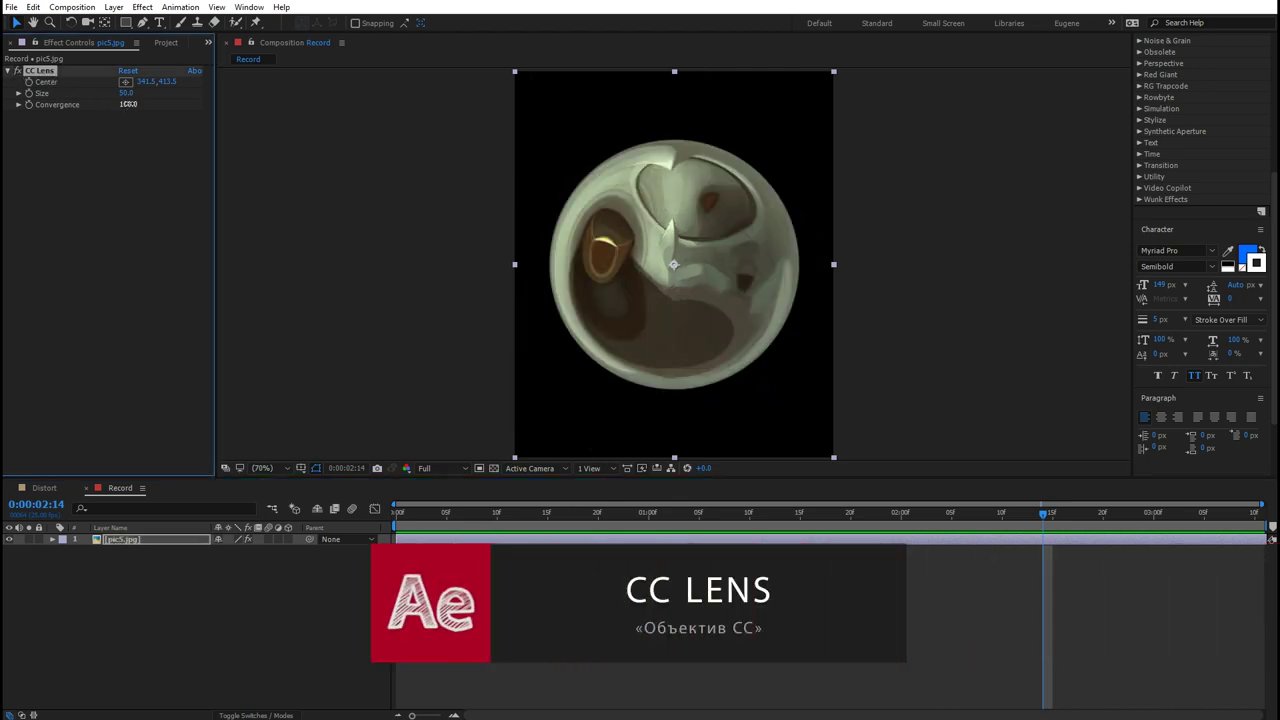
type("15")
key("Return")
mouse_move(125, 104)
left_mouse_down()
mouse_move(76, 110)
mouse_move(132, 84)
left_mouse_up()
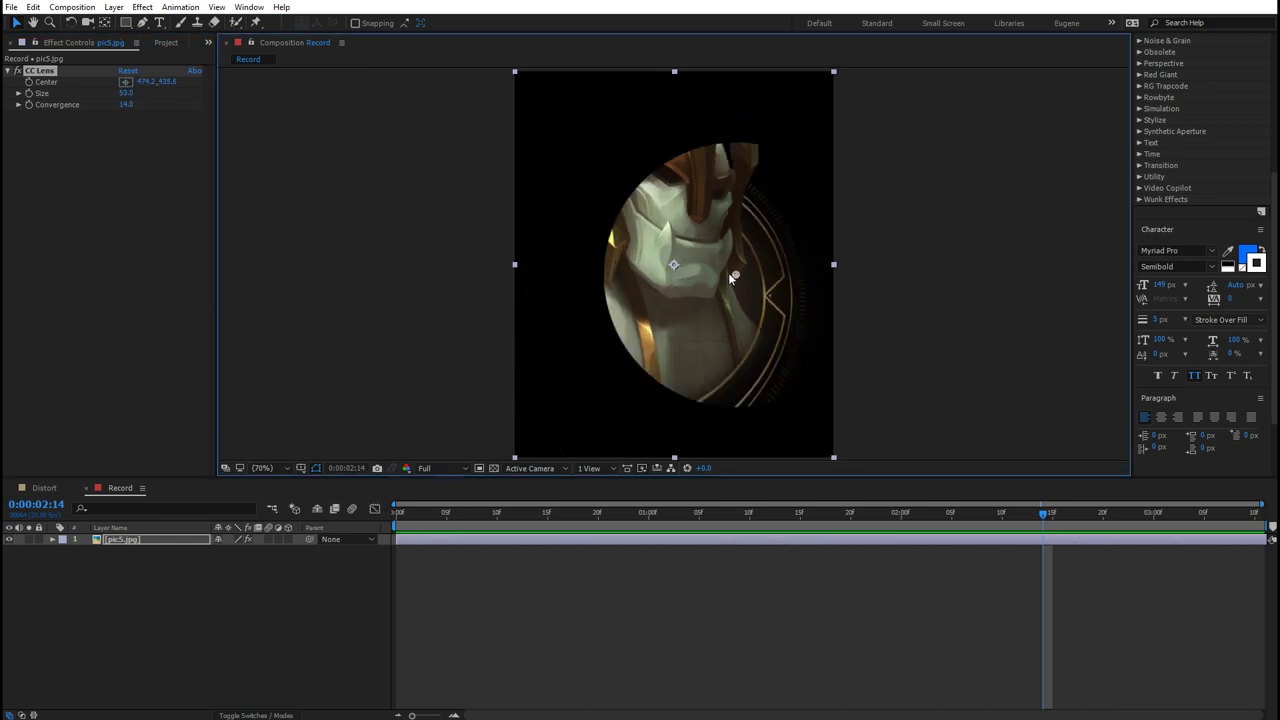
left_click(757, 355)
left_click_drag(757, 355, 690, 210)
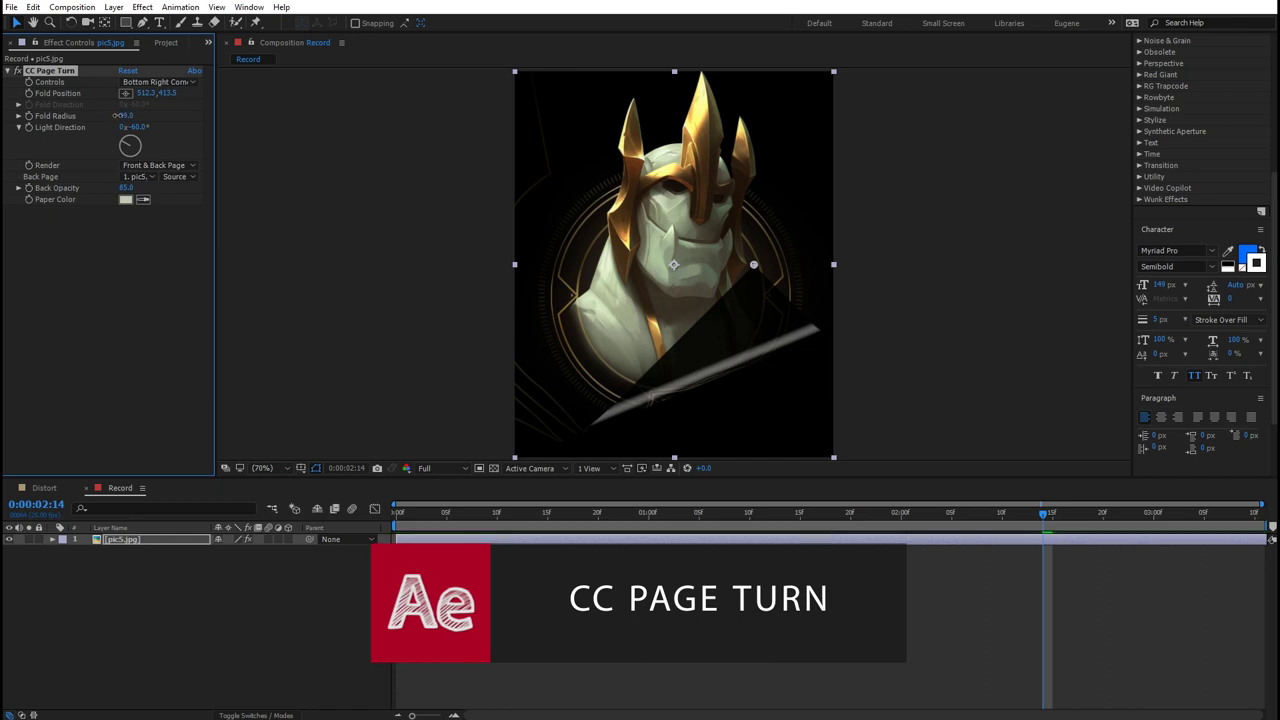
Step: Enlarge CC Page Turn's Fold Radius, shift the fold position, and change the Light Direction
left_click_drag(174, 120, 200, 120)
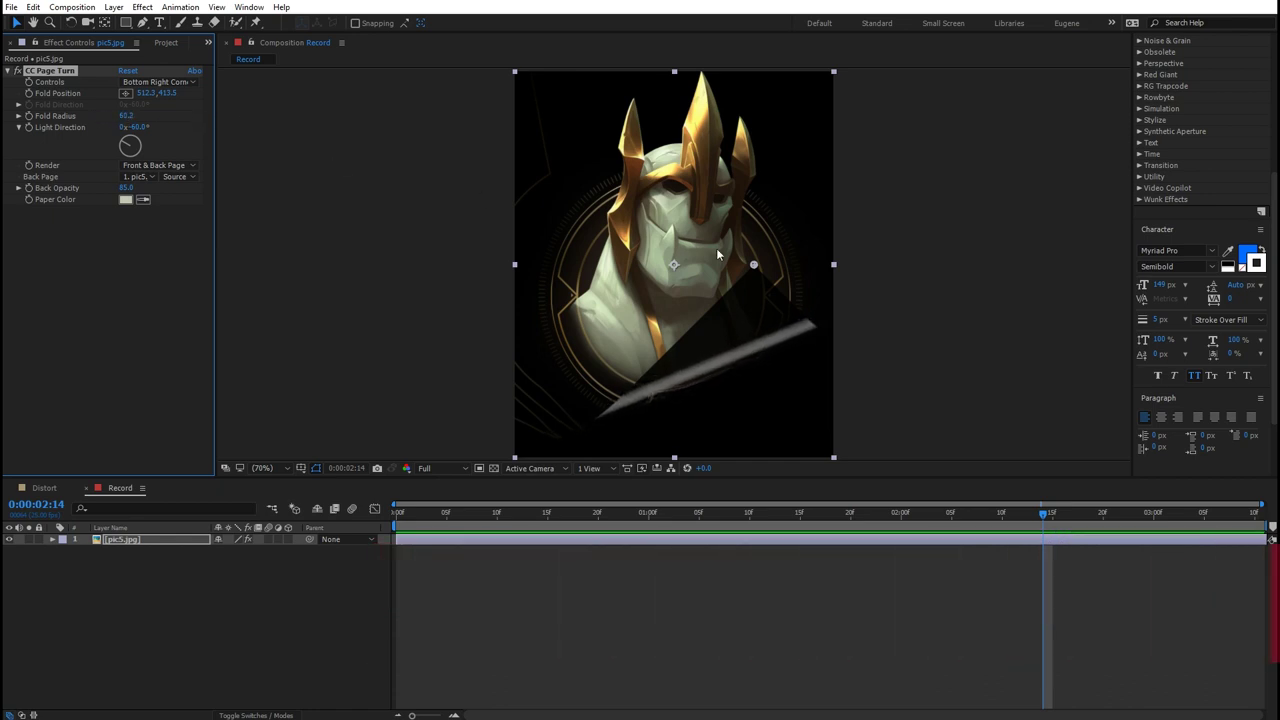
mouse_move(754, 266)
left_mouse_down()
mouse_move(245, 144)
mouse_move(689, 283)
left_mouse_up()
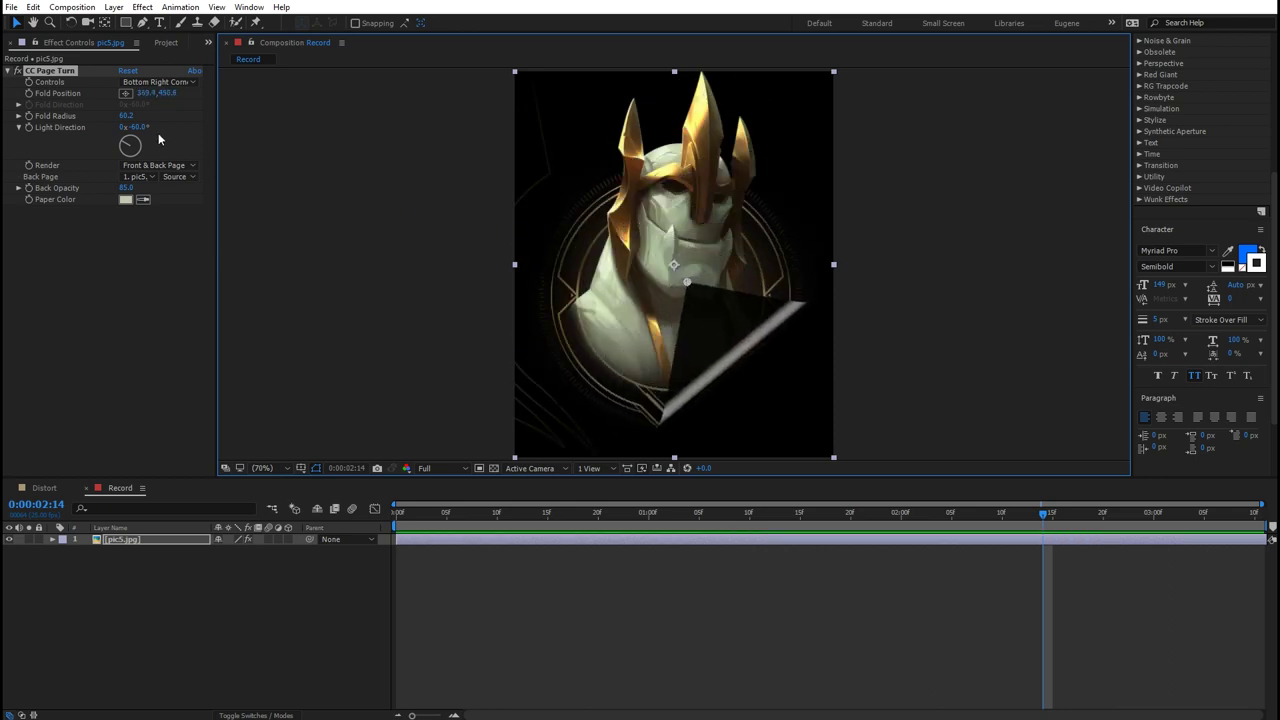
left_click_drag(126, 147, 142, 147)
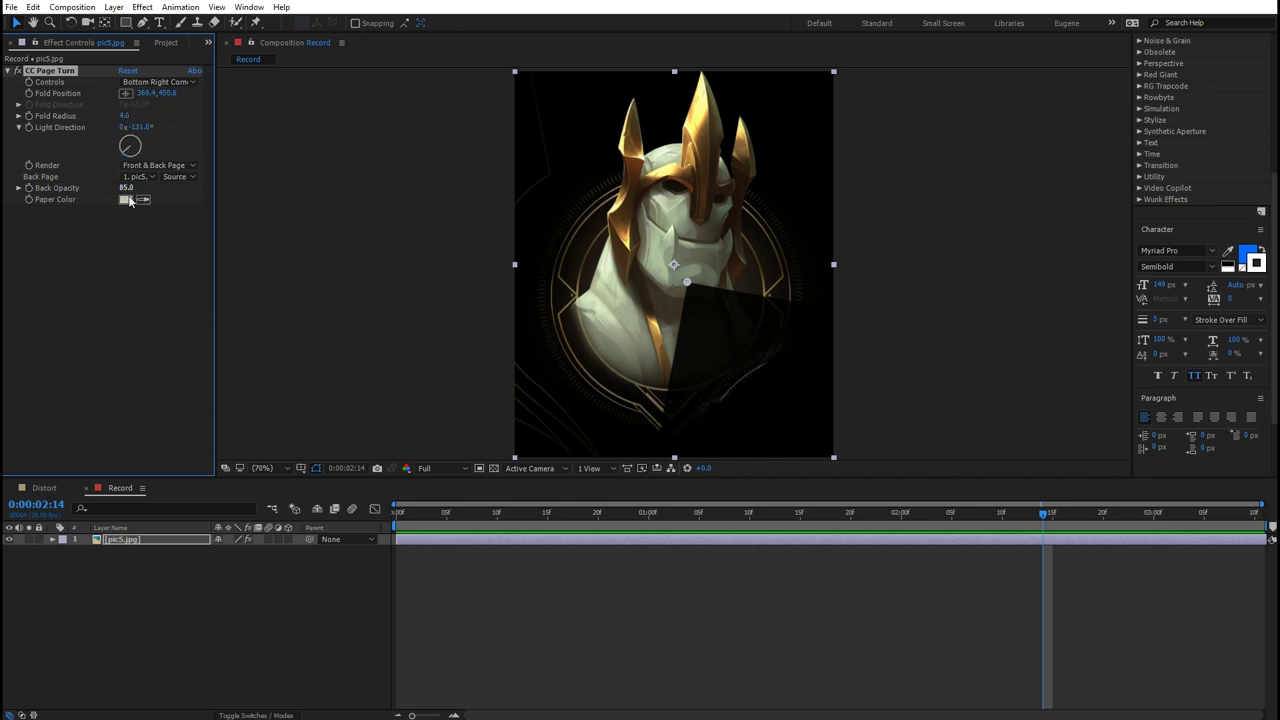
Step: Set Back Page to None with white Paper Color, then pull the fold further across
left_click(151, 191)
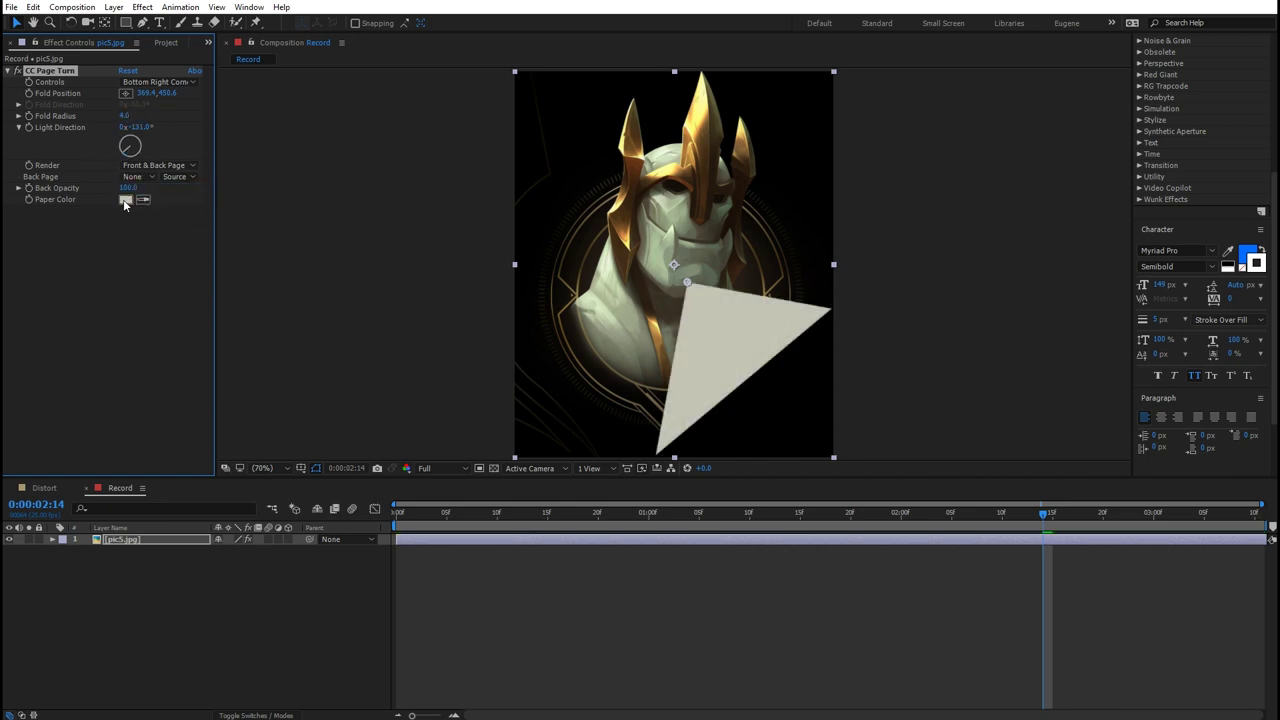
left_click(125, 199)
left_click(493, 523)
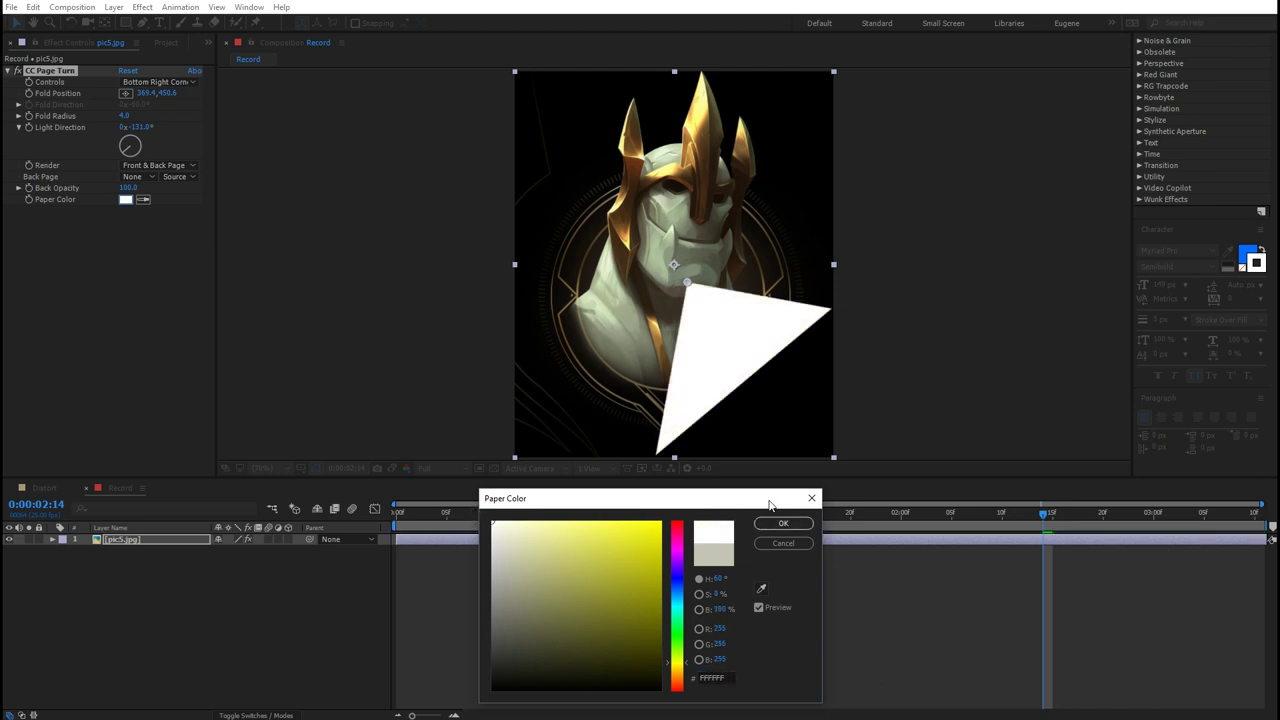
left_click(783, 523)
left_click_drag(688, 282, 700, 353)
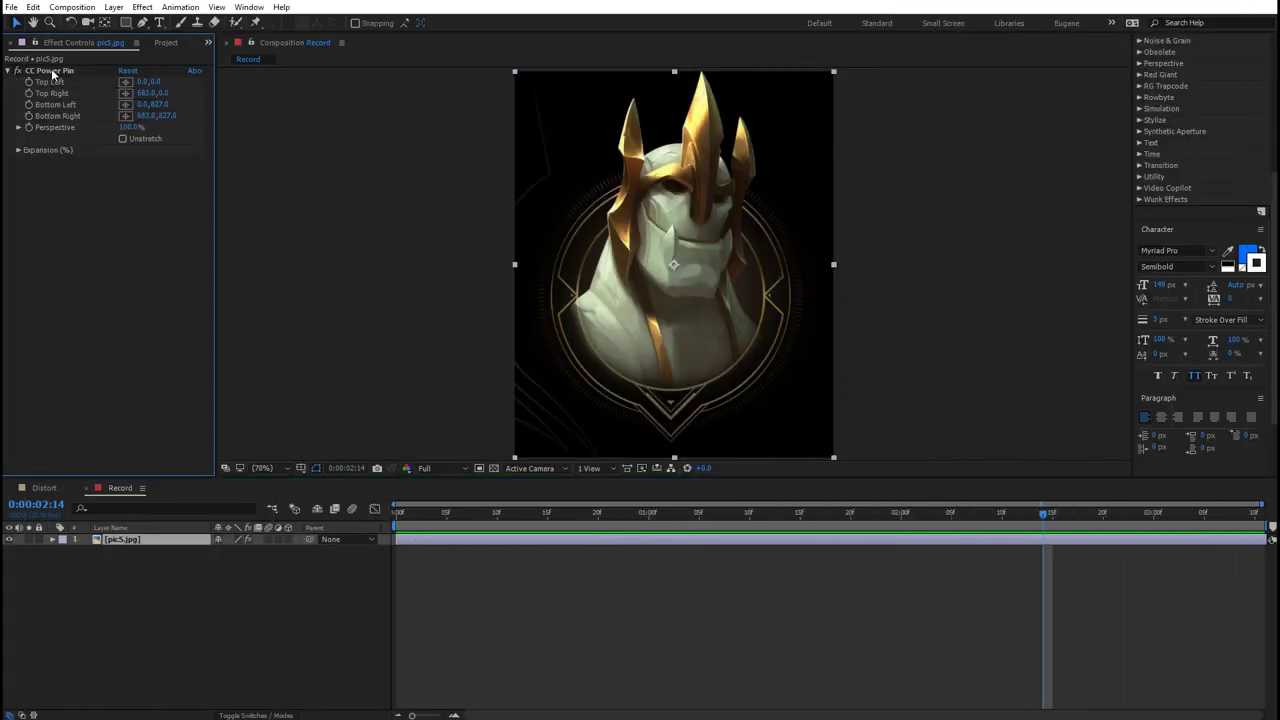
Step: Drag the CC Power Pin Top Left, Bottom Left, Top Right and Bottom Right corners inward to skew the knight portrait
left_click(50, 71)
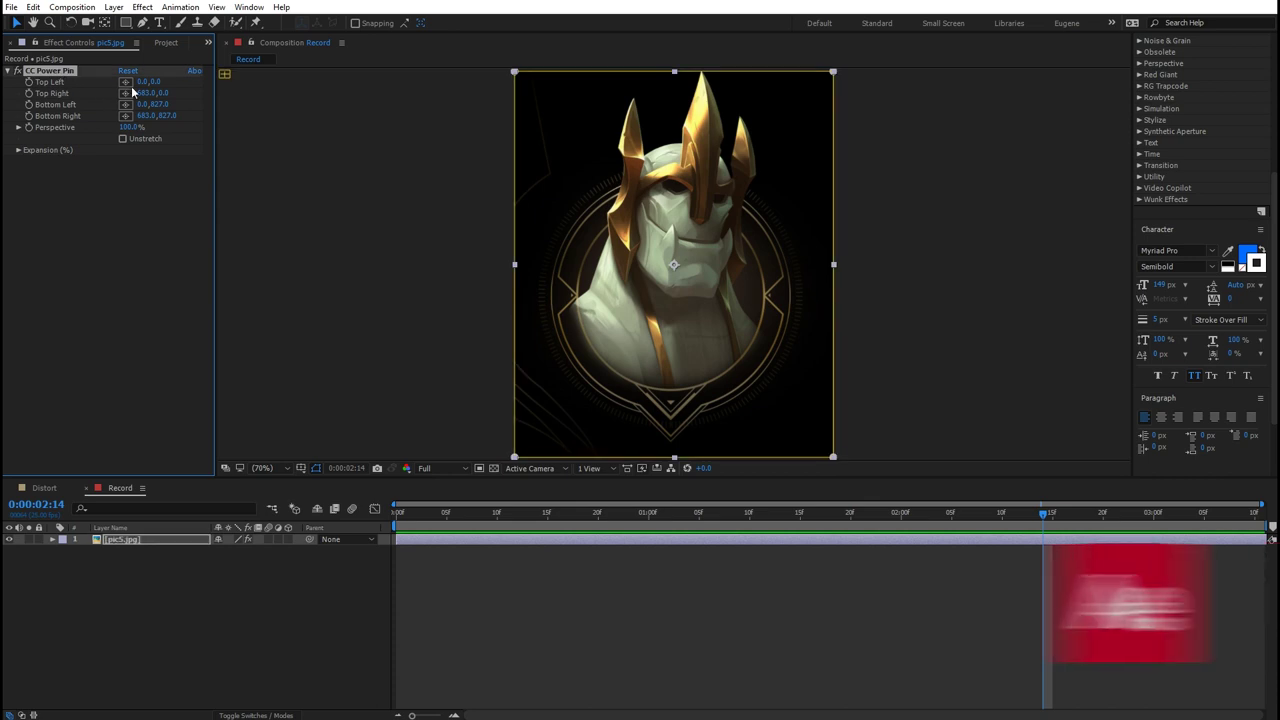
left_click_drag(514, 71, 542, 114)
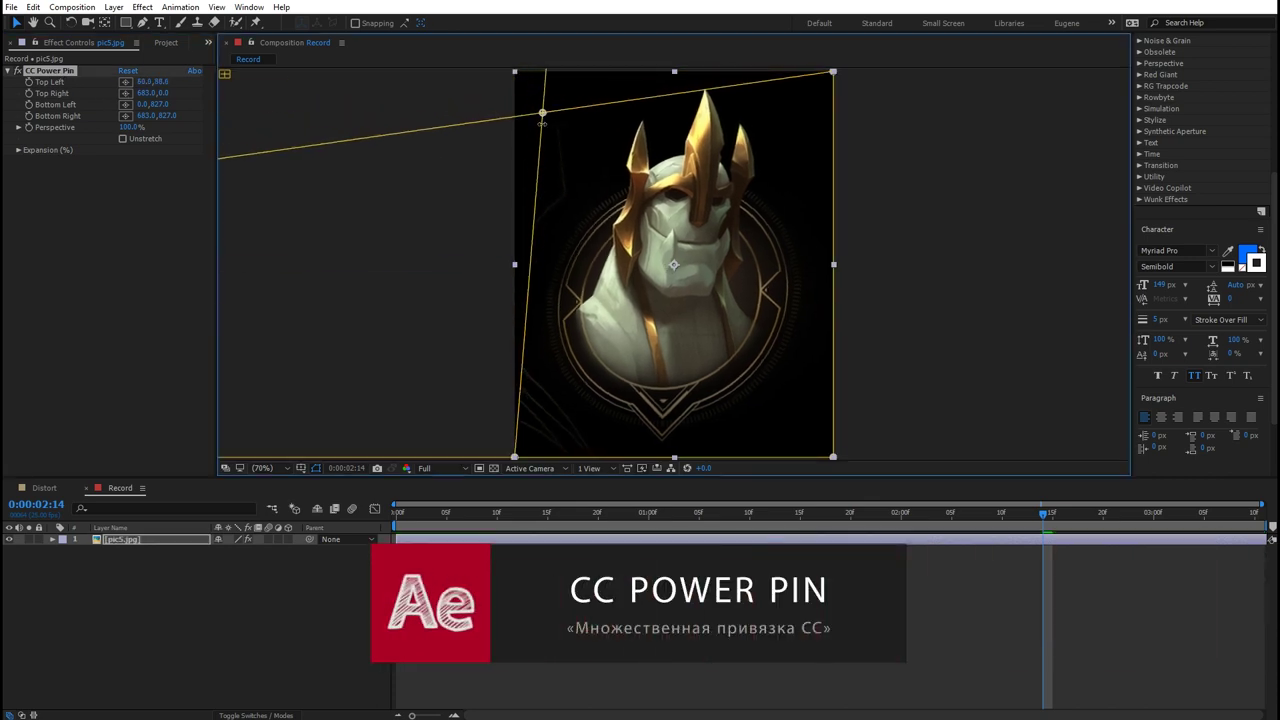
left_click_drag(515, 457, 539, 401)
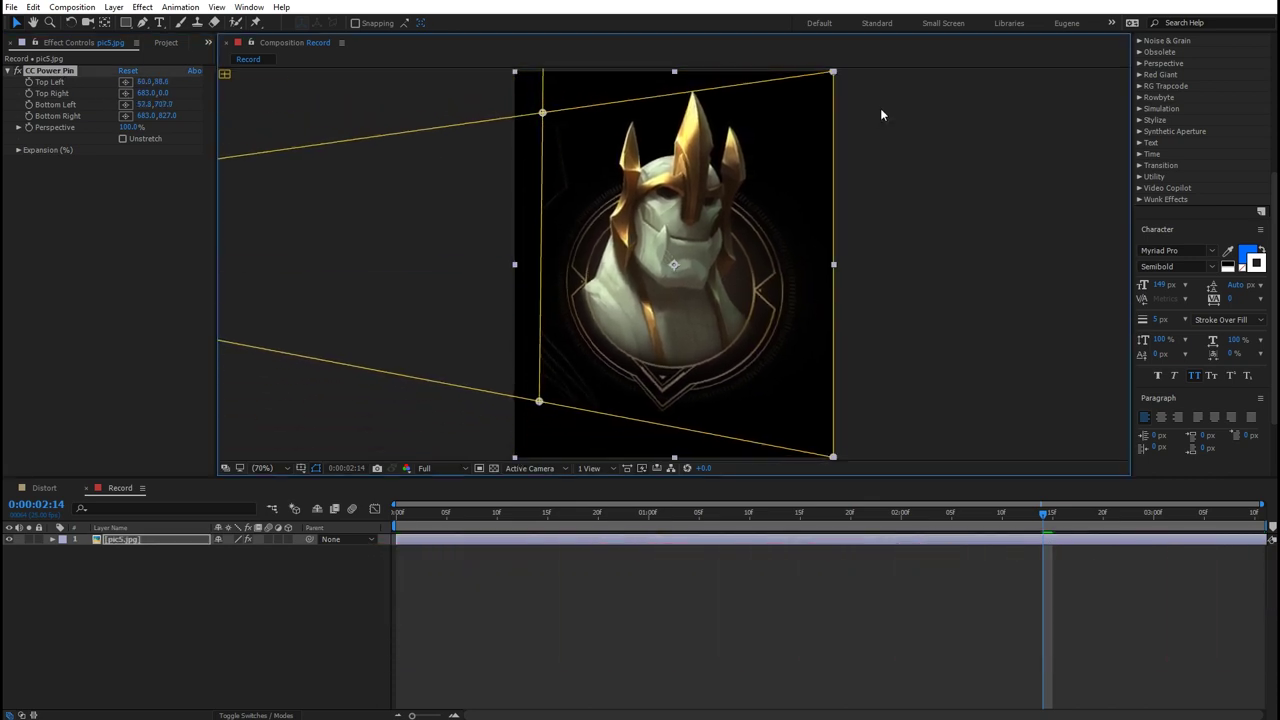
left_click_drag(833, 72, 769, 89)
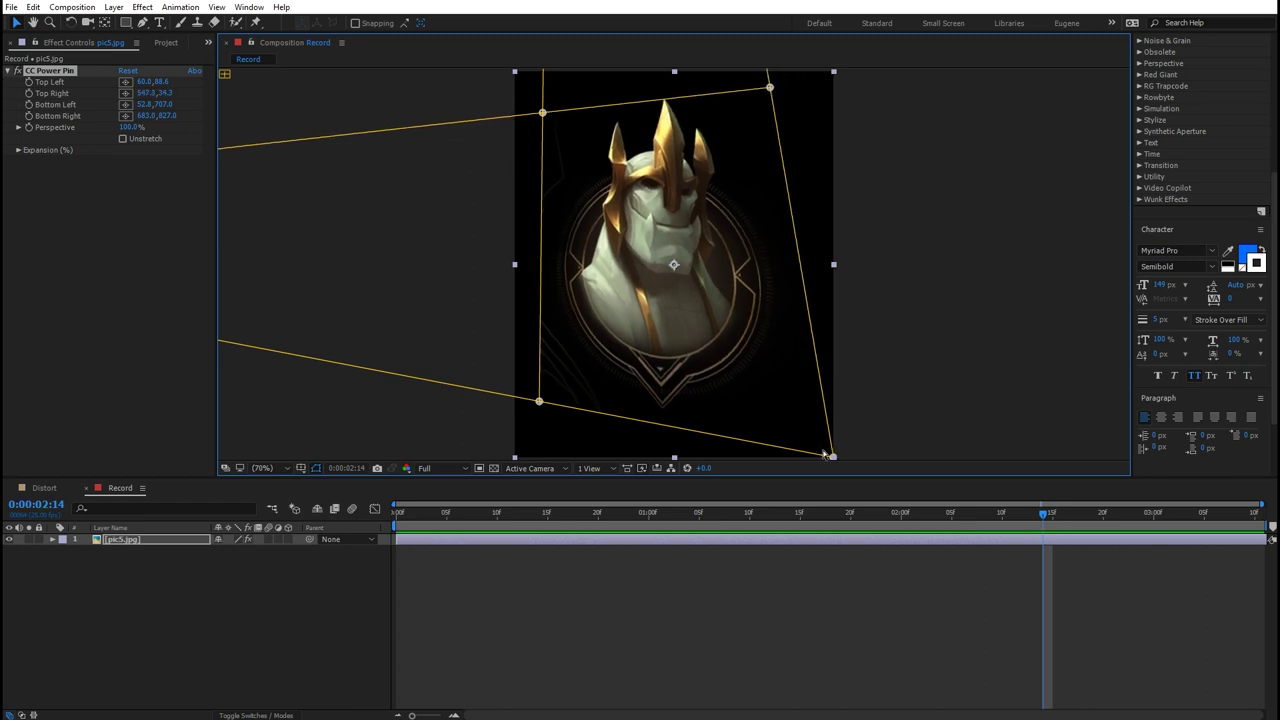
mouse_move(833, 456)
left_mouse_down()
mouse_move(765, 435)
mouse_move(776, 438)
left_mouse_up()
left_click(737, 594)
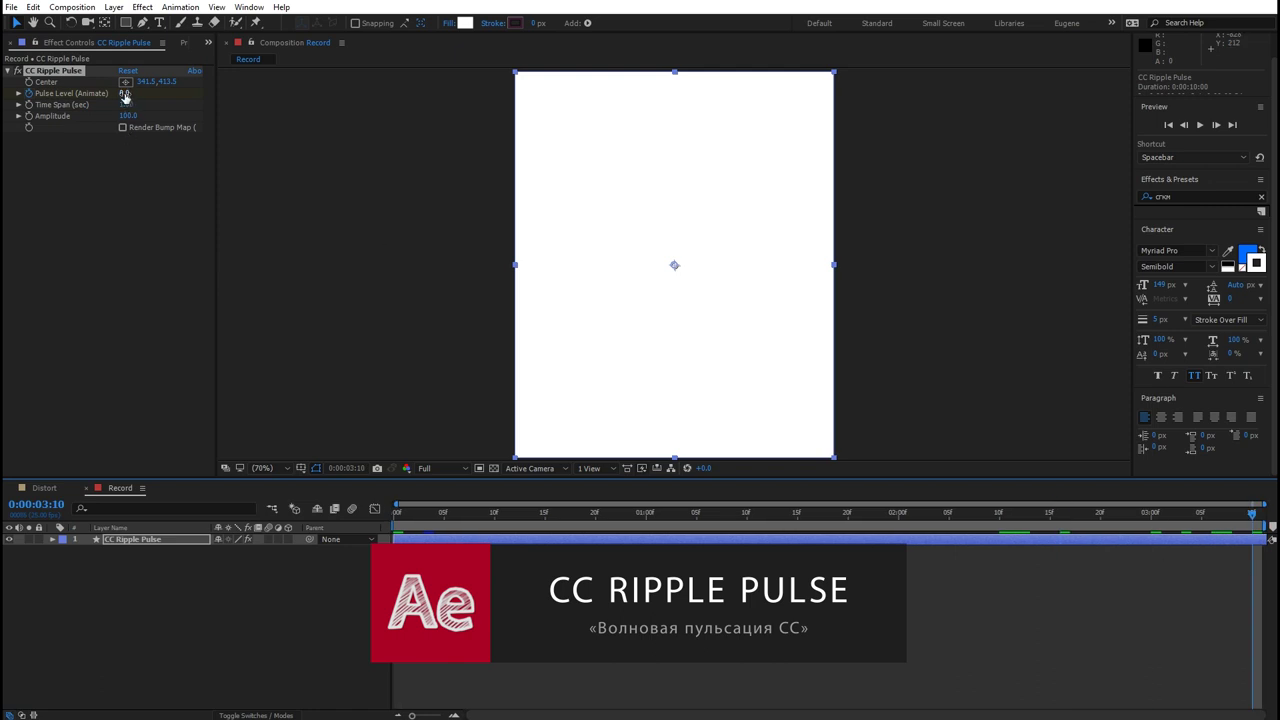
Step: Turn on Render Bump Map for CC Ripple Pulse and preview the grey ripple animation
key("space")
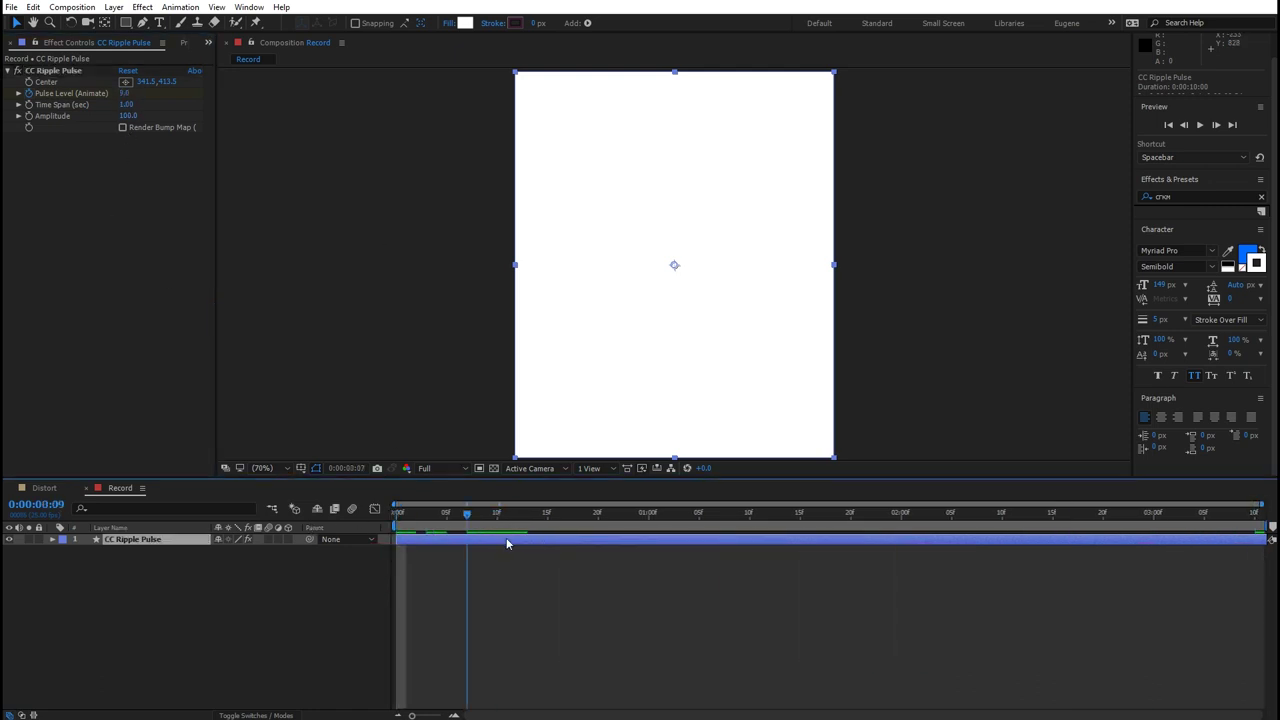
left_click(123, 127)
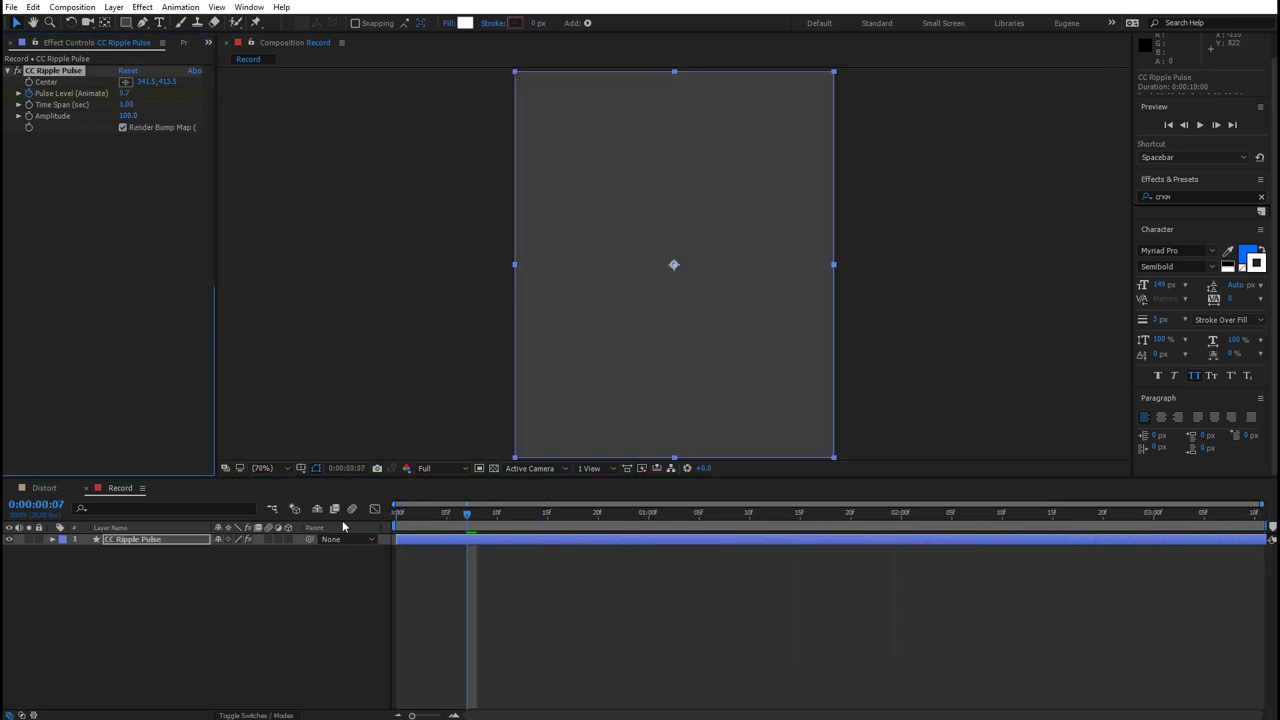
key("space")
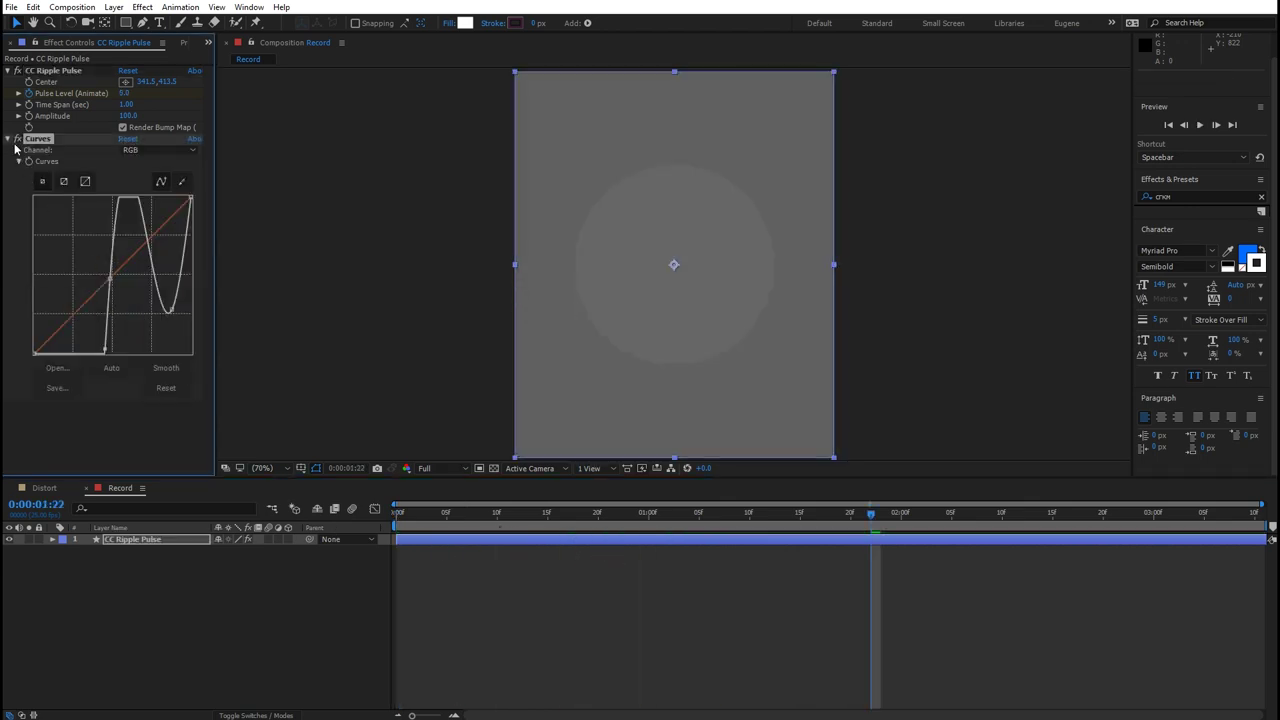
left_click(8, 139)
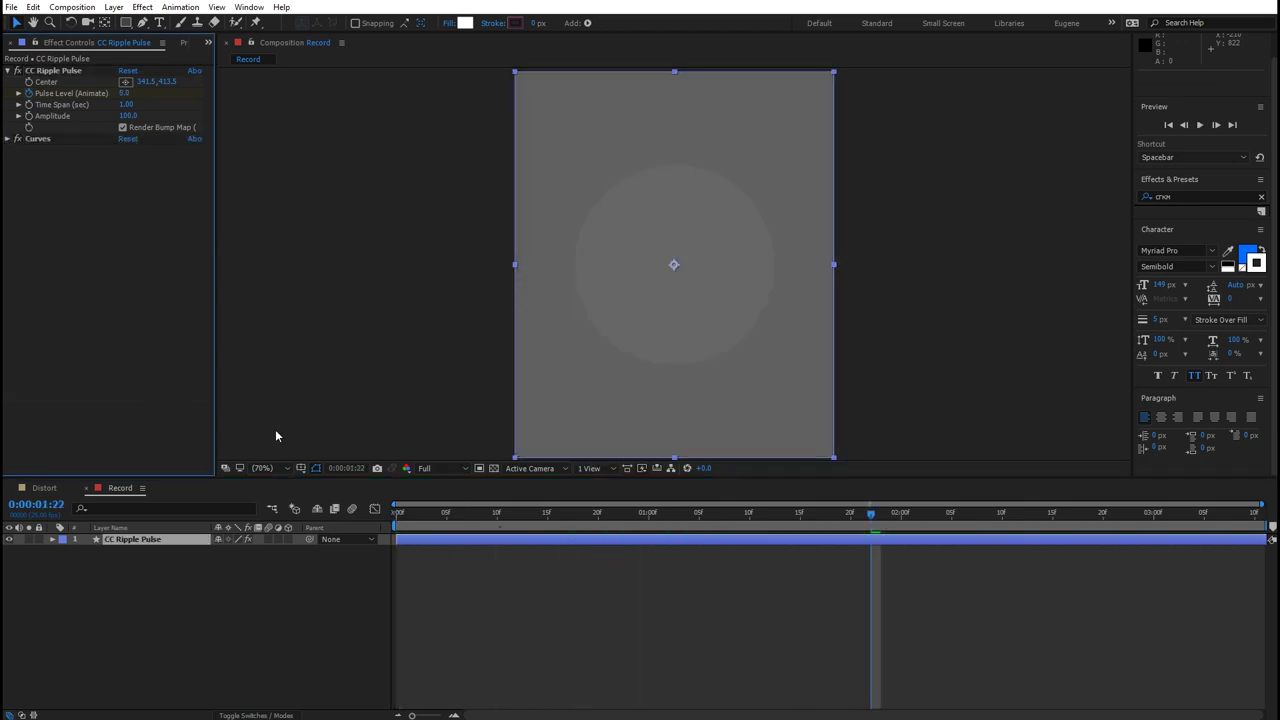
key("space")
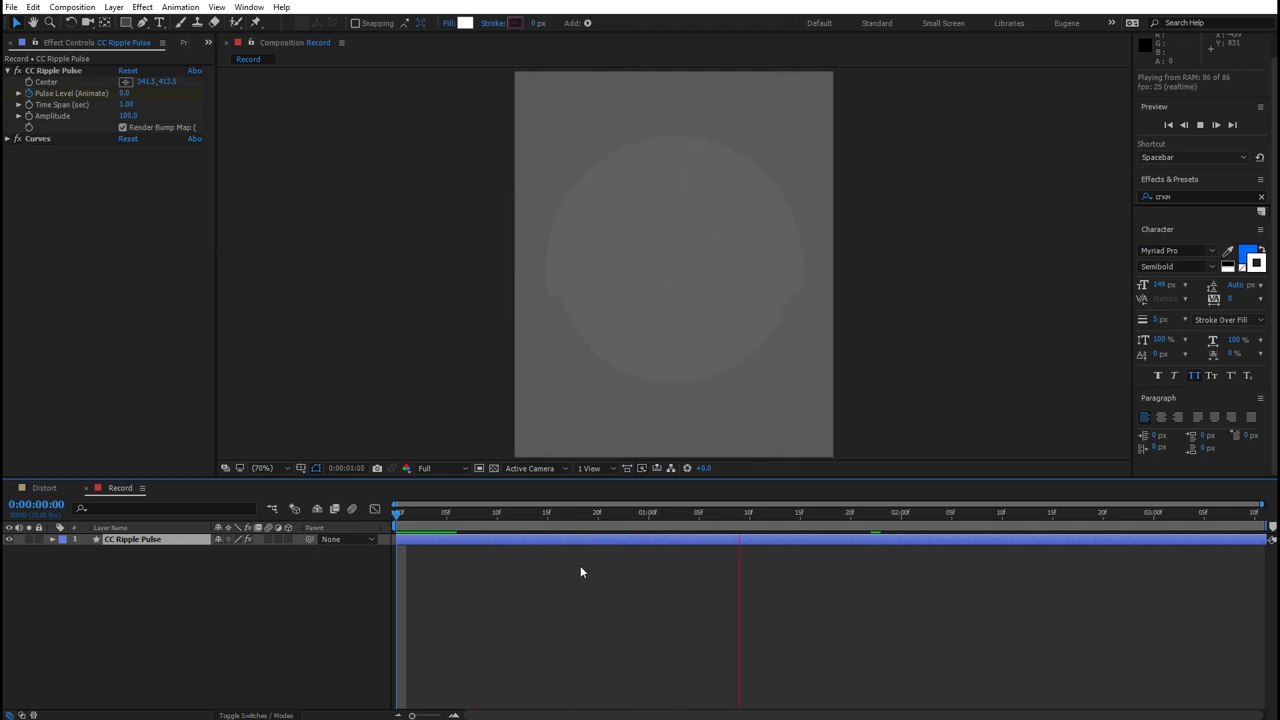
key("space")
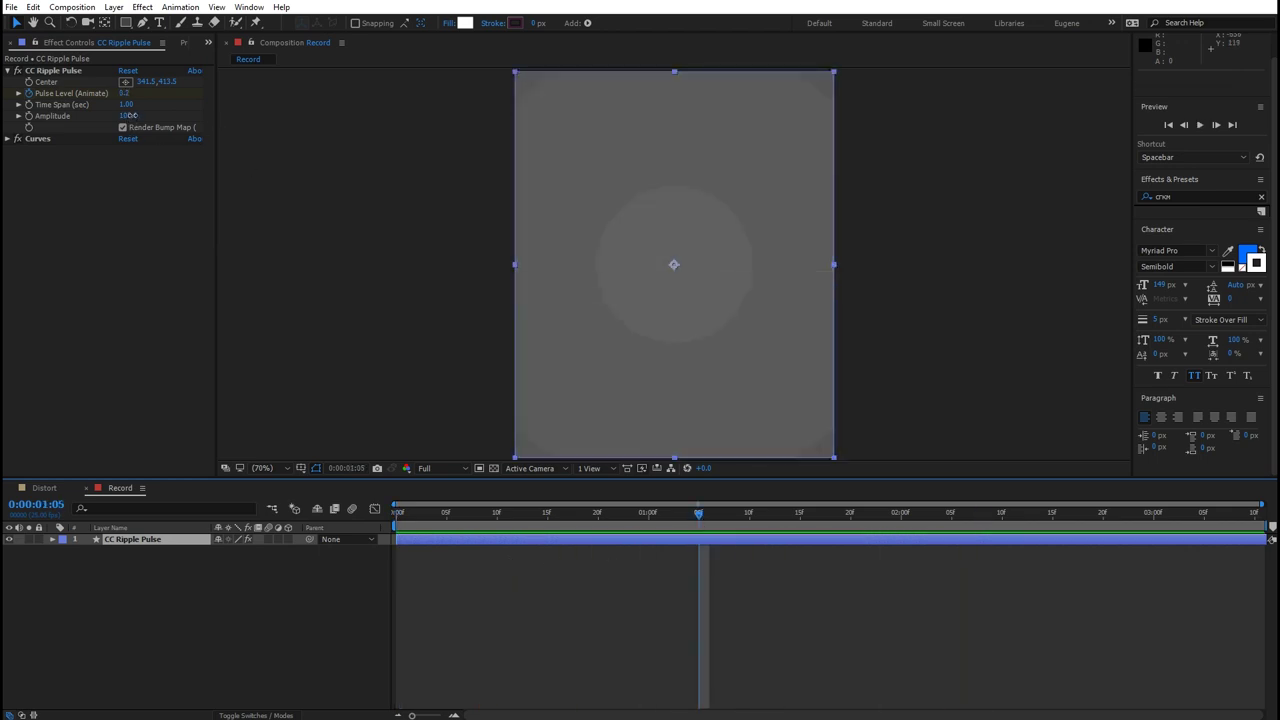
Step: Raise Amplitude to 281, shorten Time Span to about 0.80, and preview from the start
left_click_drag(131, 115, 213, 121)
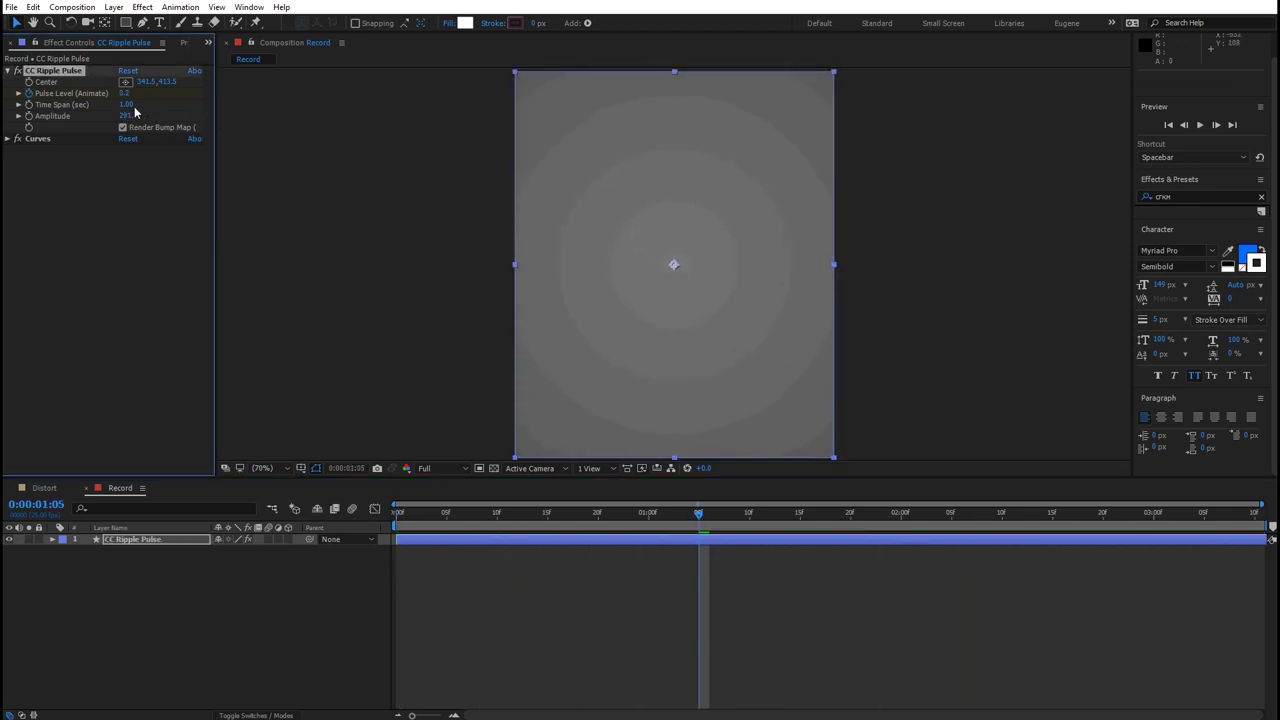
left_click_drag(165, 107, 89, 114)
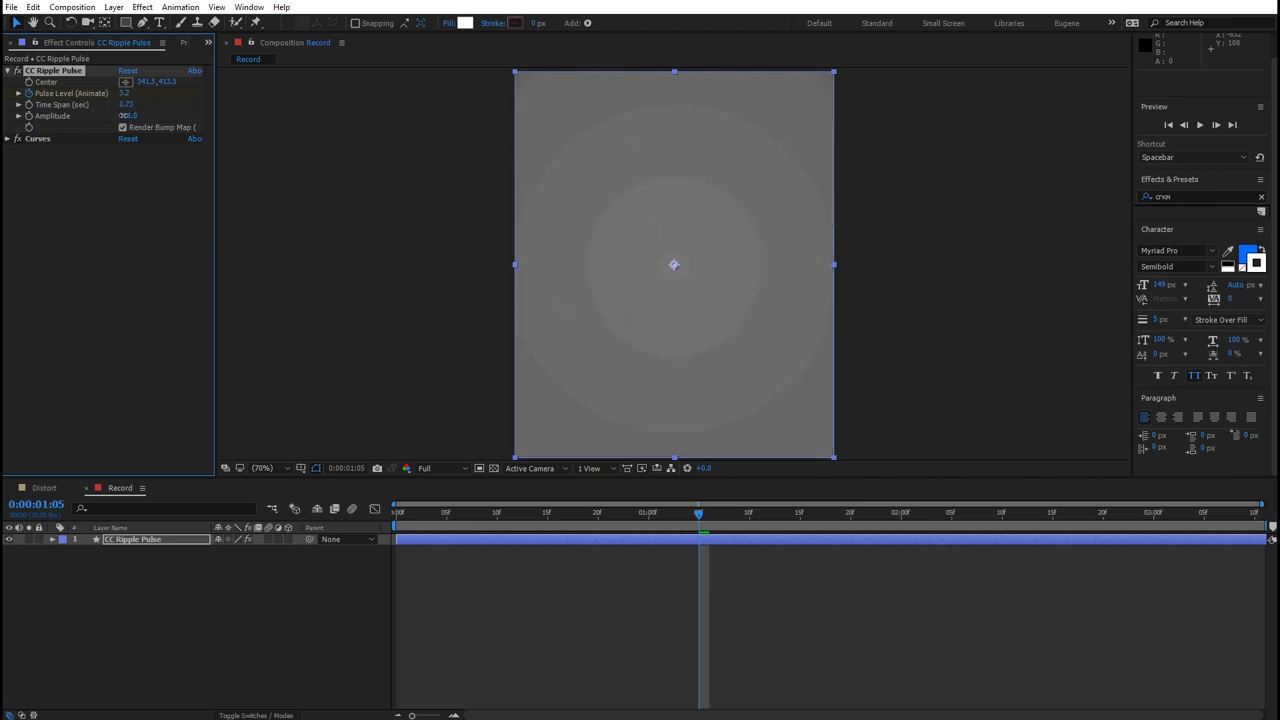
left_click(398, 511)
key("space")
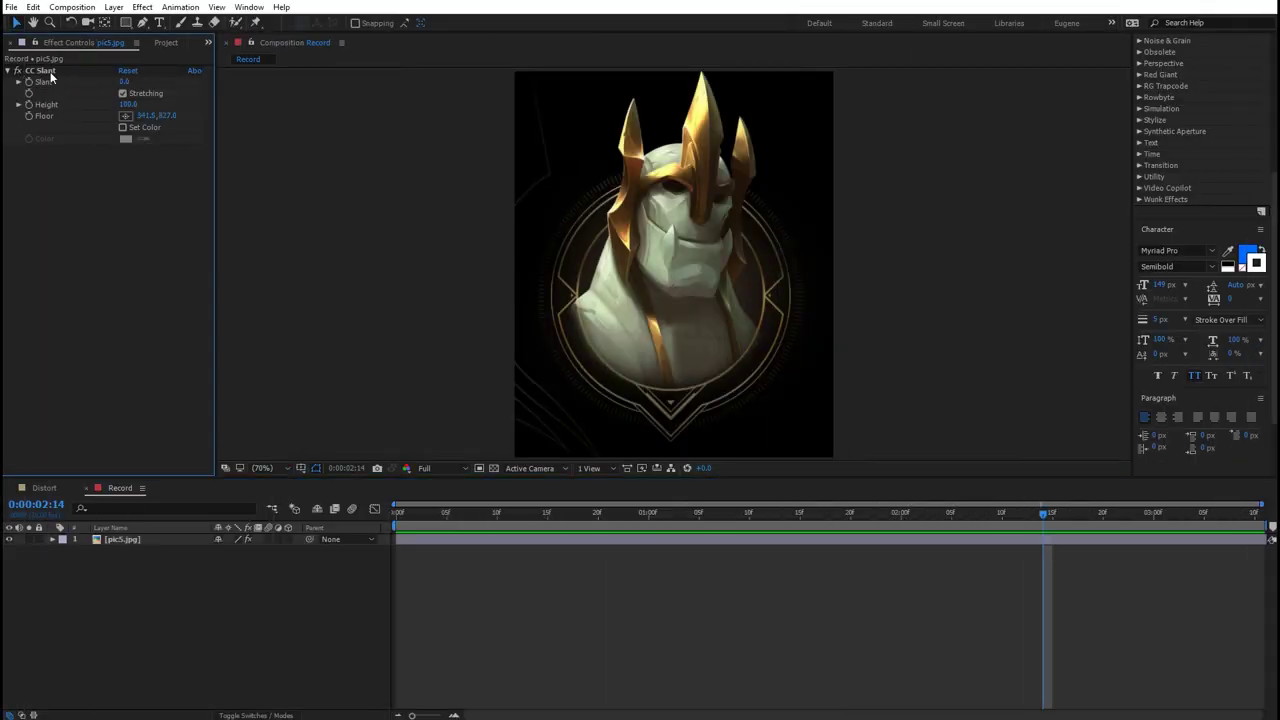
Step: Set CC Slant to -25 and reposition its Floor point
left_click(45, 71)
mouse_move(123, 81)
left_mouse_down()
mouse_move(135, 78)
mouse_move(117, 104)
left_mouse_up()
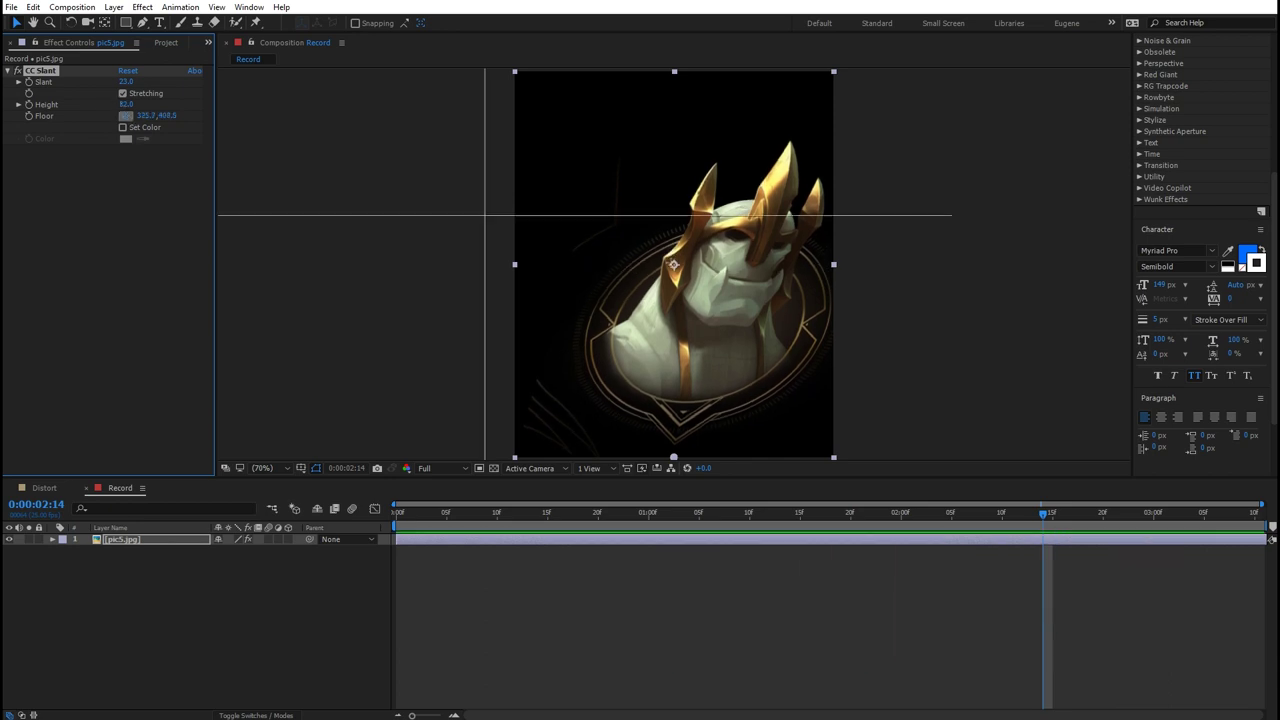
left_click(754, 344)
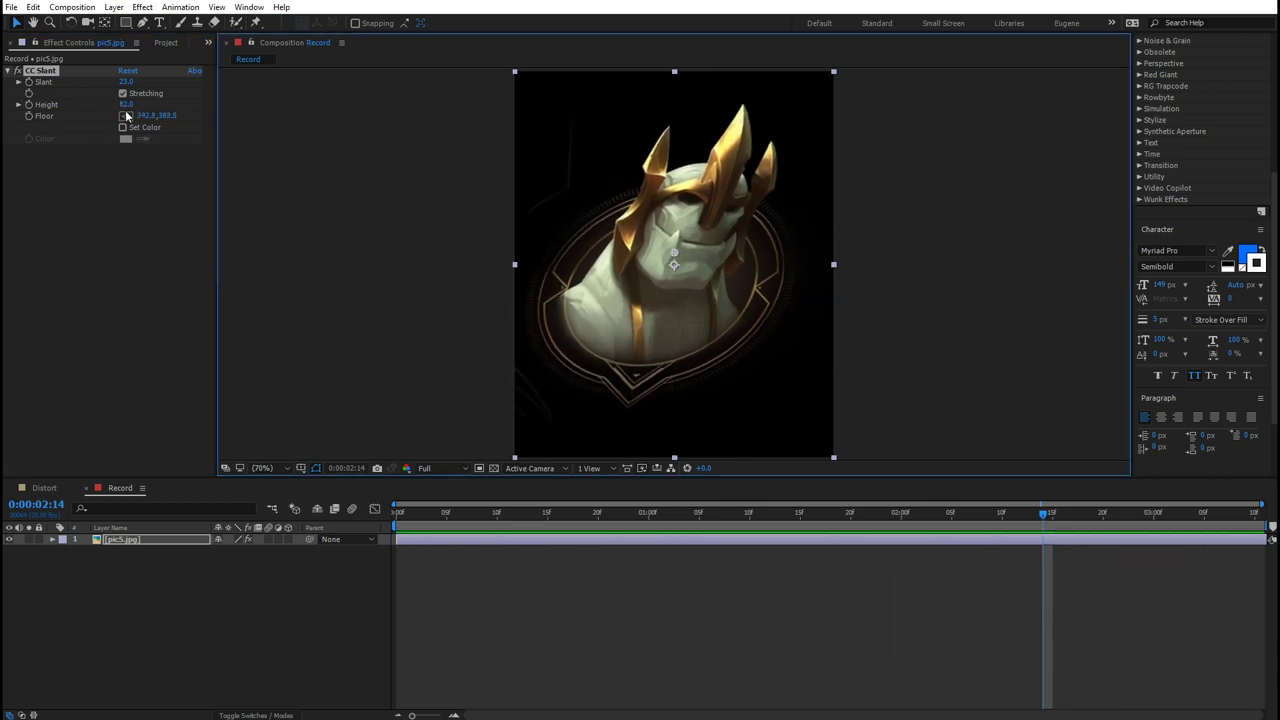
left_click_drag(121, 86, 141, 130)
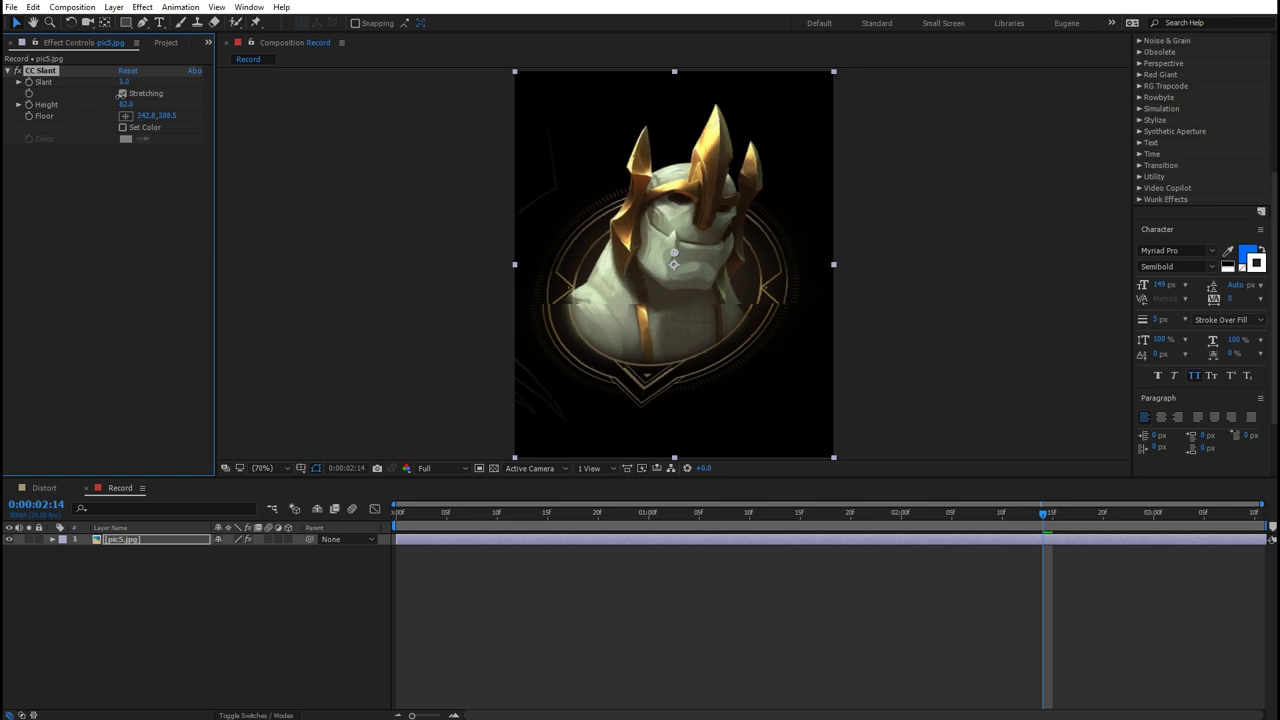
Step: Enable Set Color and fill the slanted portrait with solid red
left_click(123, 128)
left_click(125, 138)
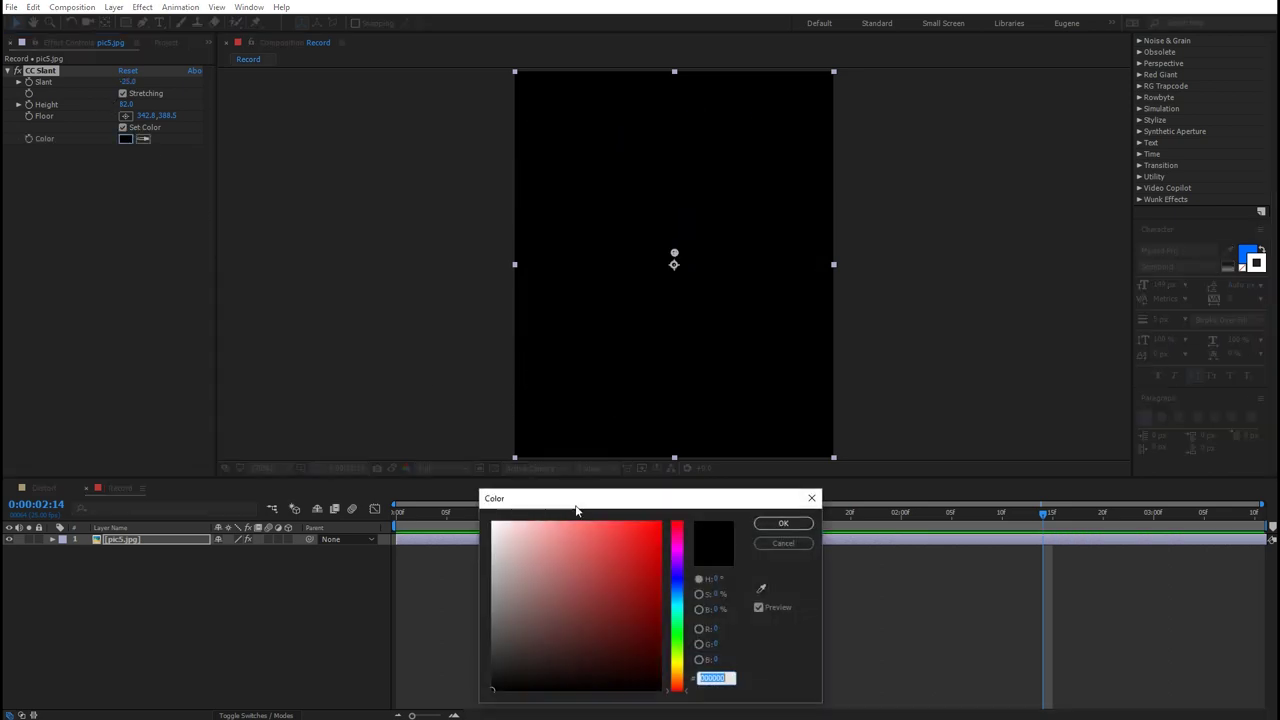
left_click(654, 547)
key("Return")
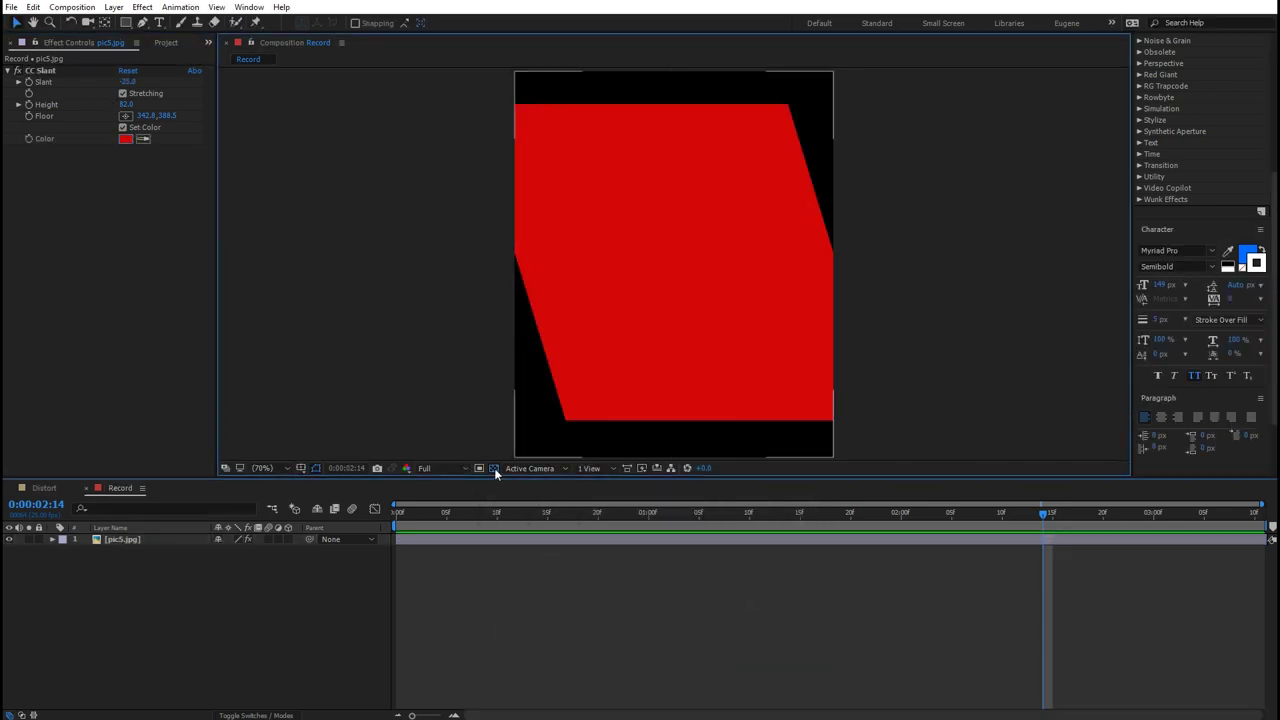
left_click(135, 245)
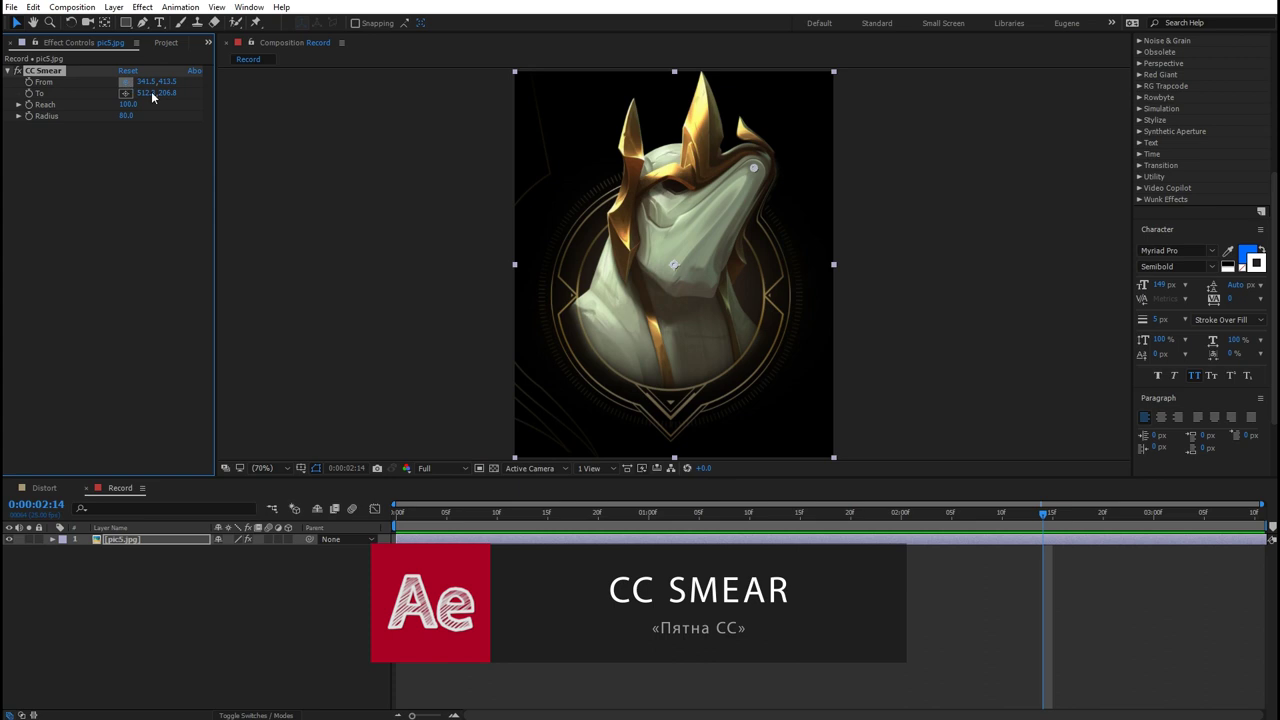
Step: Place the CC Smear From and To points on the face and lower Reach and Radius
left_click(678, 237)
left_click_drag(683, 266, 698, 294)
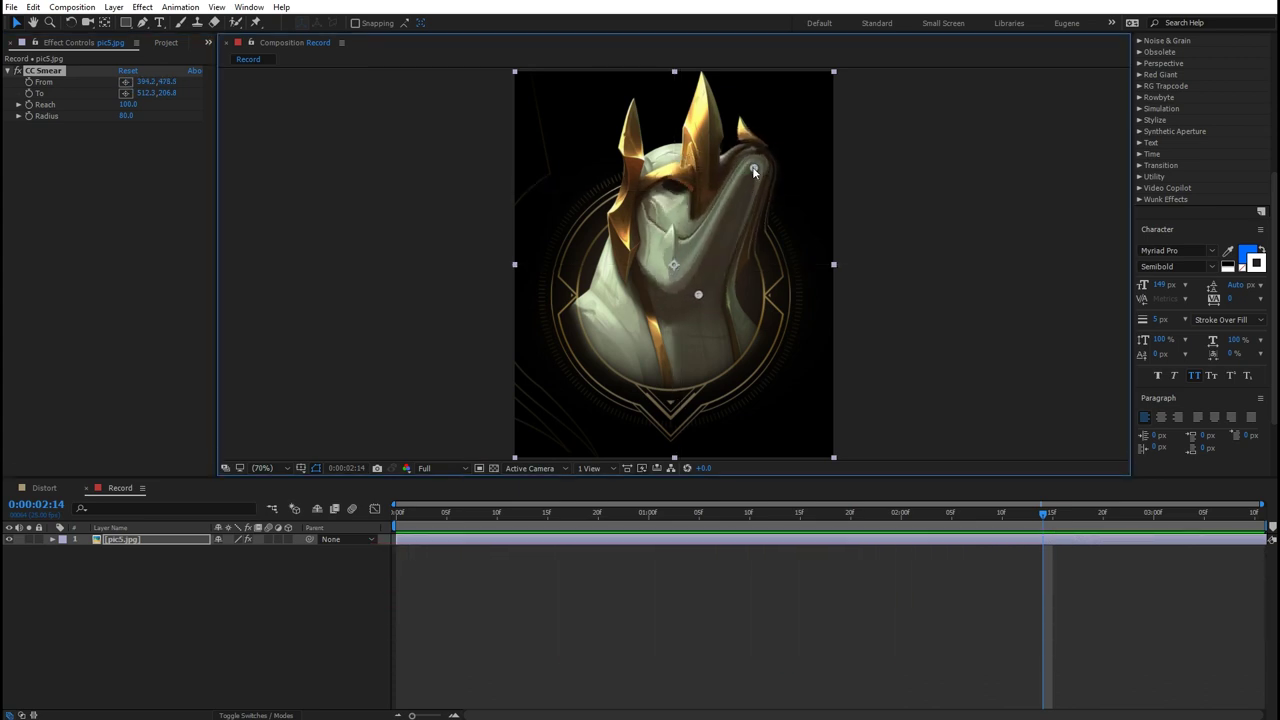
left_click_drag(754, 172, 690, 175)
left_click_drag(127, 117, 104, 112)
mouse_move(698, 294)
left_mouse_down()
mouse_move(634, 202)
mouse_move(699, 281)
left_mouse_up()
left_click_drag(634, 202, 699, 167)
Step: Fine-tune the smear points between helmet and face, settling on Reach 28 and Radius 55
left_click_drag(125, 104, 104, 105)
left_click_drag(698, 277, 697, 268)
left_click_drag(699, 167, 696, 163)
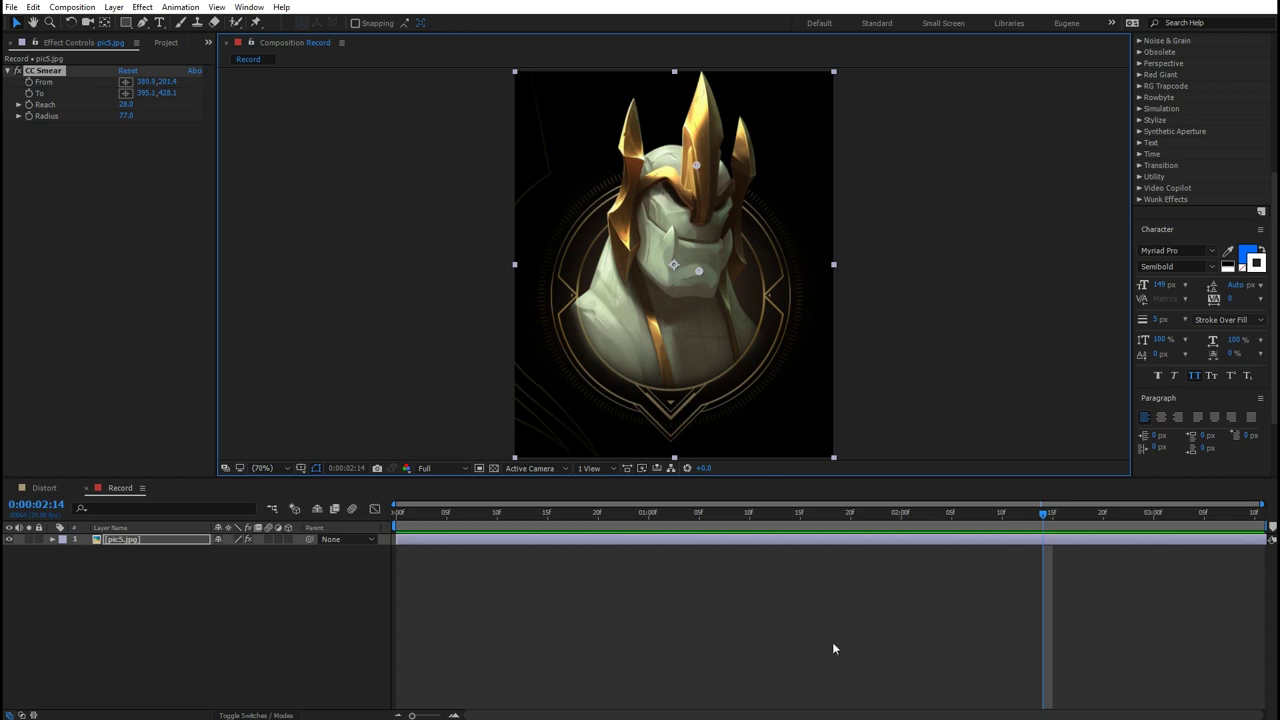
left_click_drag(126, 116, 113, 116)
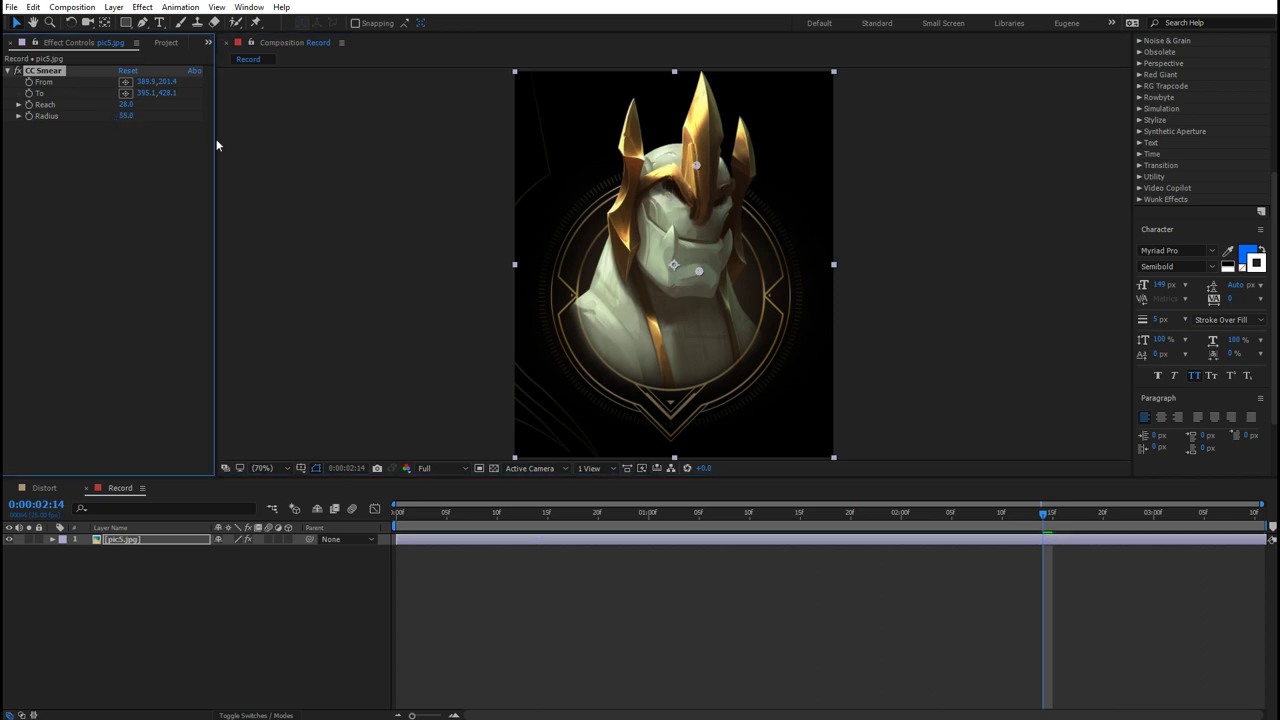
mouse_move(696, 174)
left_mouse_down()
mouse_move(698, 144)
mouse_move(700, 157)
left_mouse_up()
left_click_drag(705, 267, 702, 256)
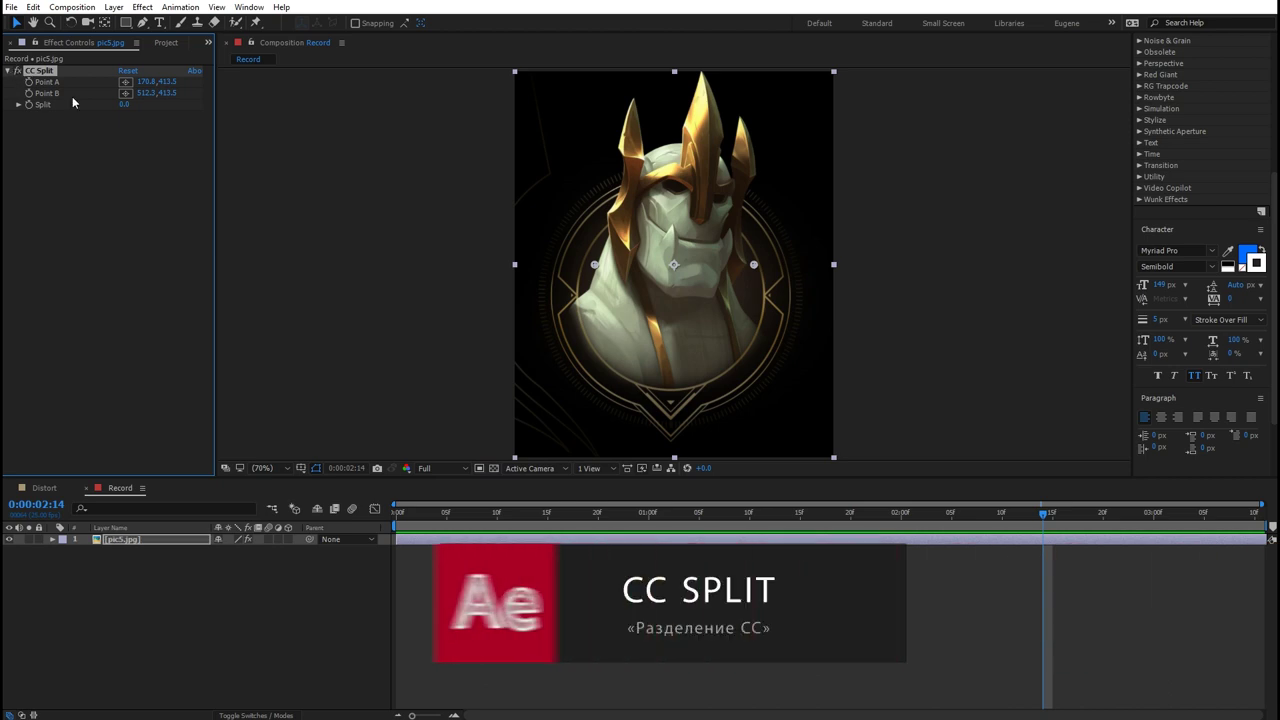
Step: Put CC Split Point A and Point B on the mouth corners, set Split to 72, and show transparency
left_click_drag(595, 265, 677, 236)
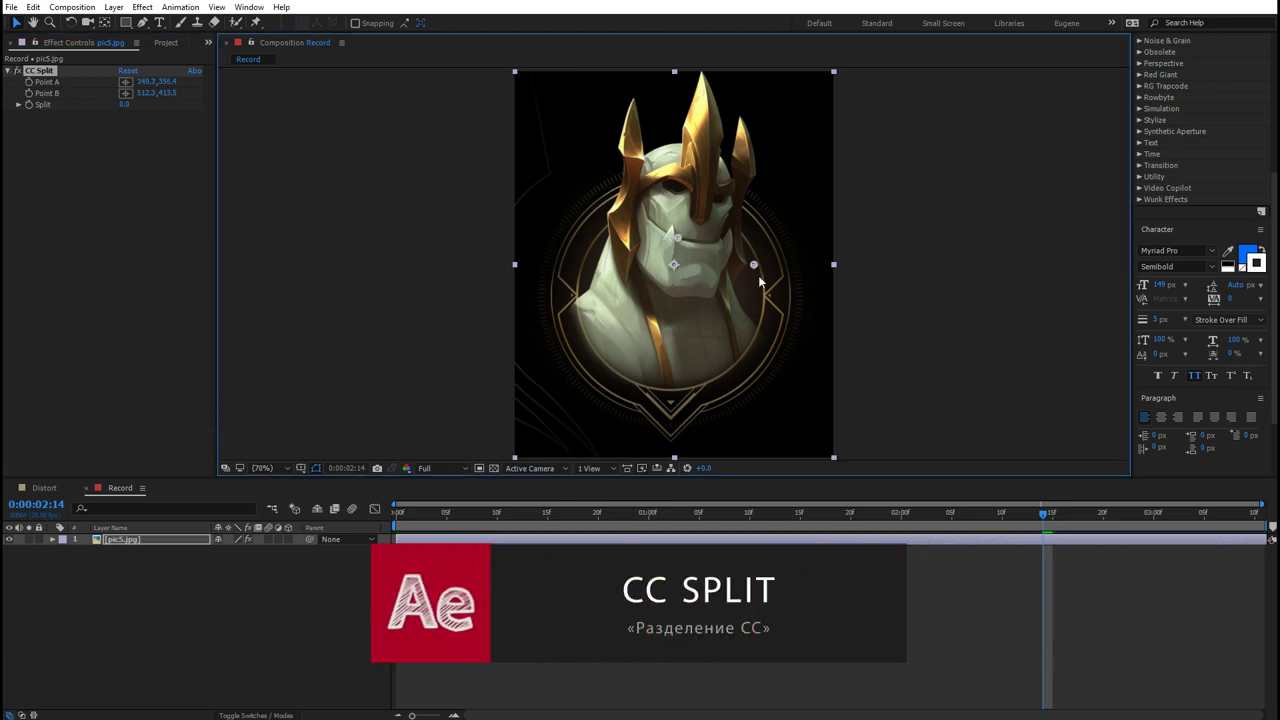
left_click_drag(754, 264, 719, 238)
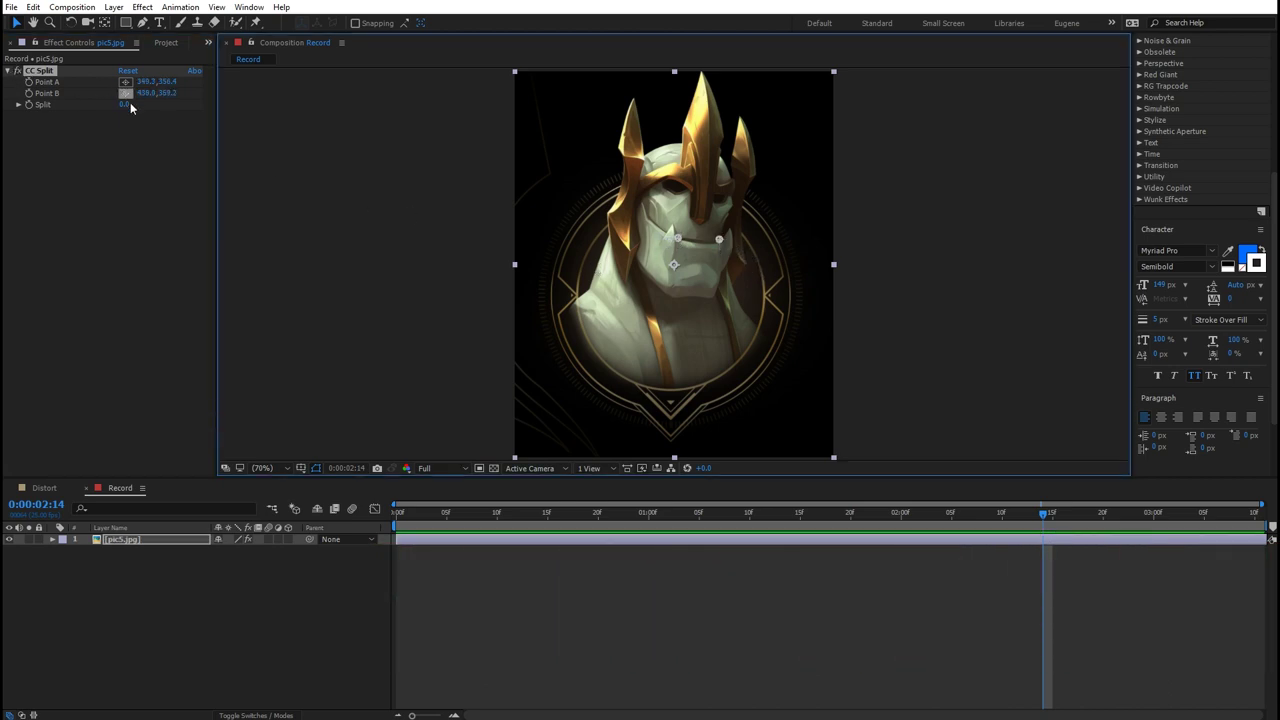
left_click_drag(126, 104, 172, 110)
left_click(656, 574)
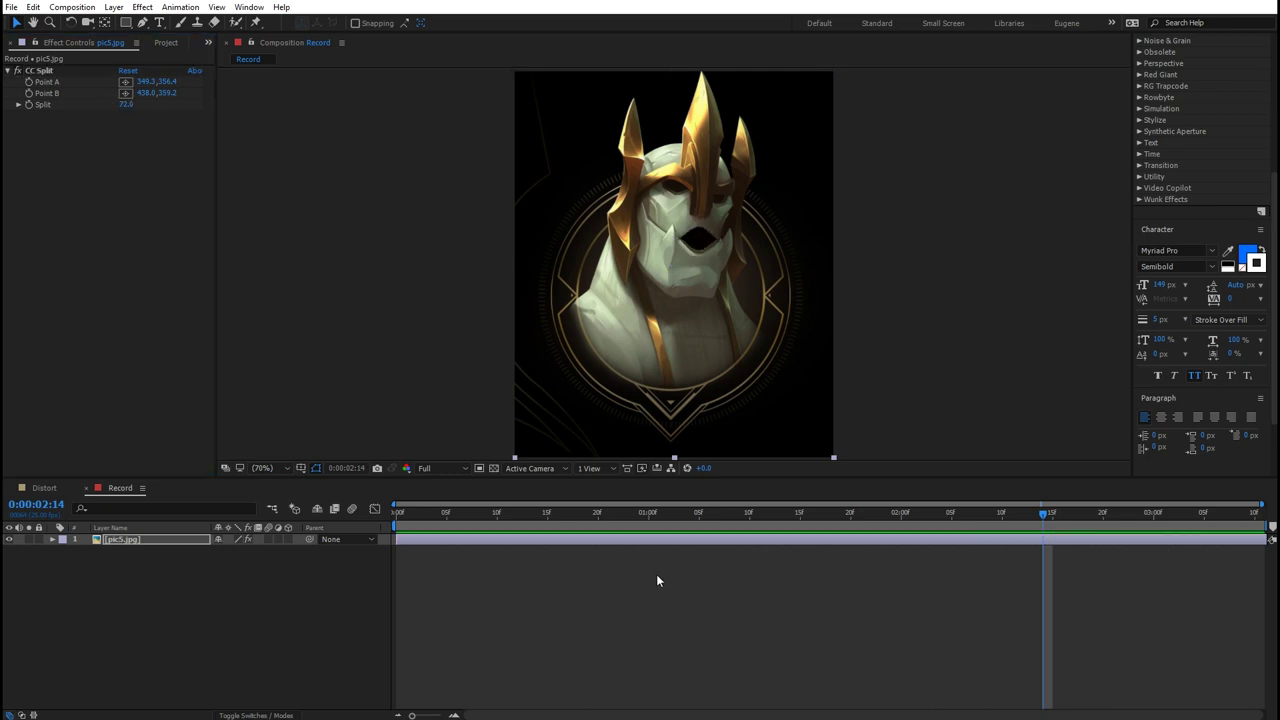
left_click(489, 467)
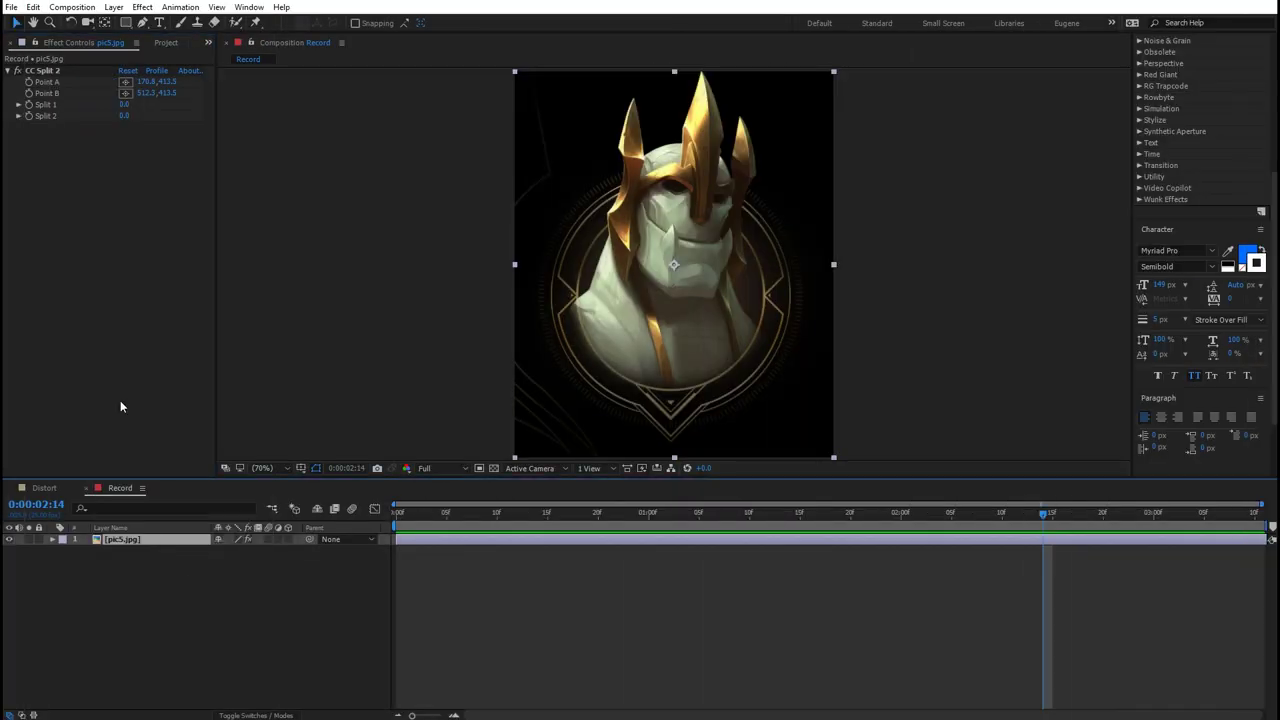
Step: Place CC Split 2's Point A and Point B at the mouth corners and open Split 1
left_click(42, 70)
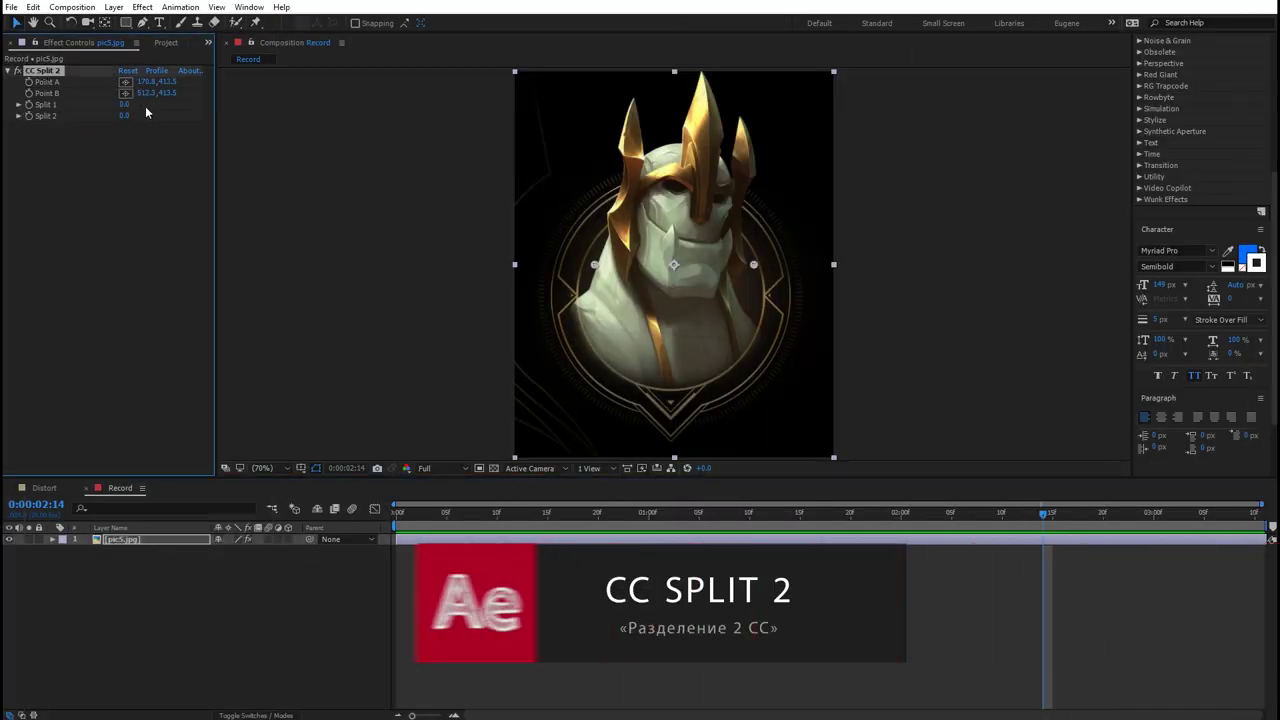
left_click_drag(597, 265, 679, 239)
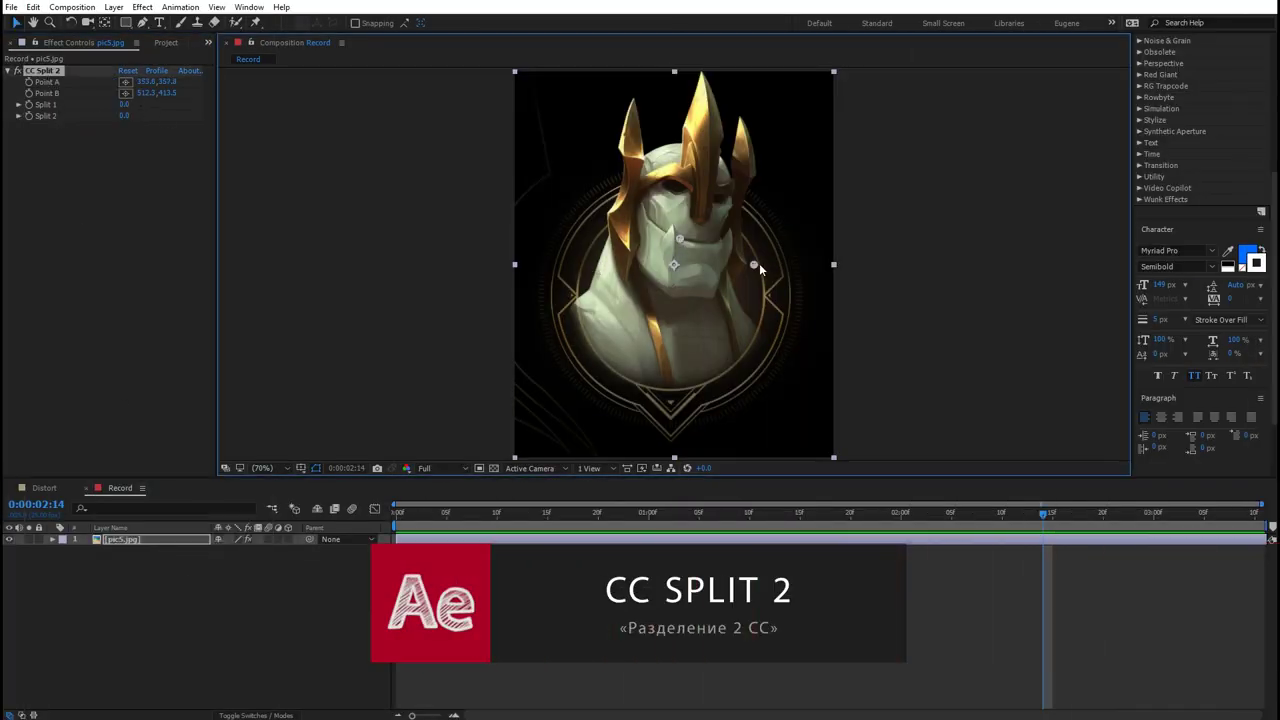
left_click_drag(754, 265, 719, 240)
mouse_move(140, 104)
left_mouse_down()
mouse_move(170, 104)
mouse_move(65, 116)
mouse_move(44, 106)
left_mouse_up()
Step: Apply CC Tiler to the portrait and shrink its Scale to about 14% for a dense grid
left_click(97, 236)
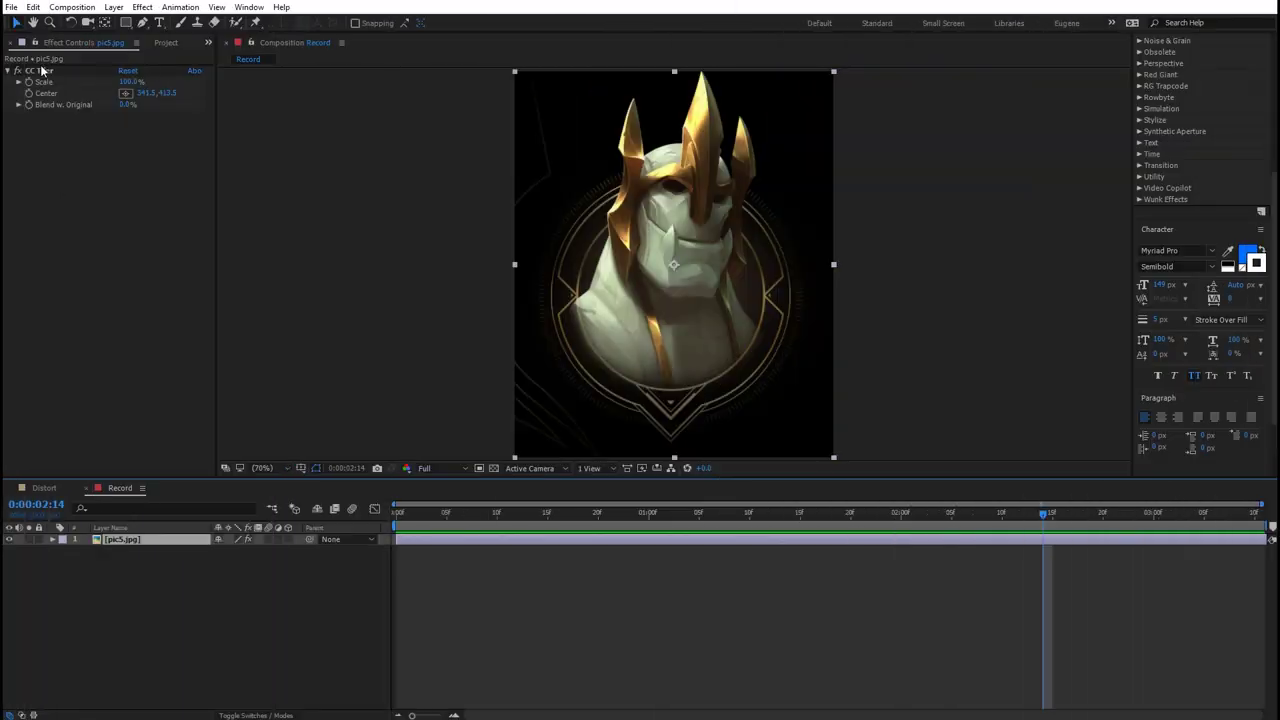
left_click(35, 72)
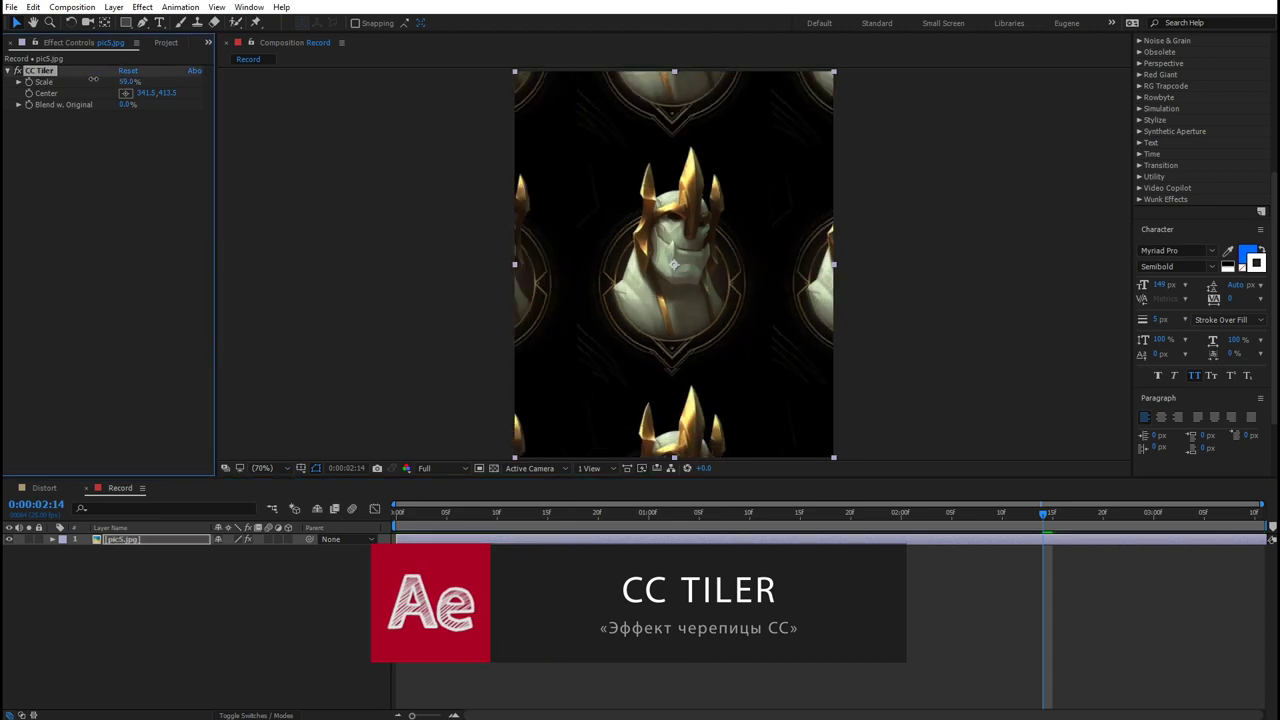
mouse_move(128, 81)
left_mouse_down()
mouse_move(117, 81)
mouse_move(161, 104)
mouse_move(145, 106)
left_mouse_up()
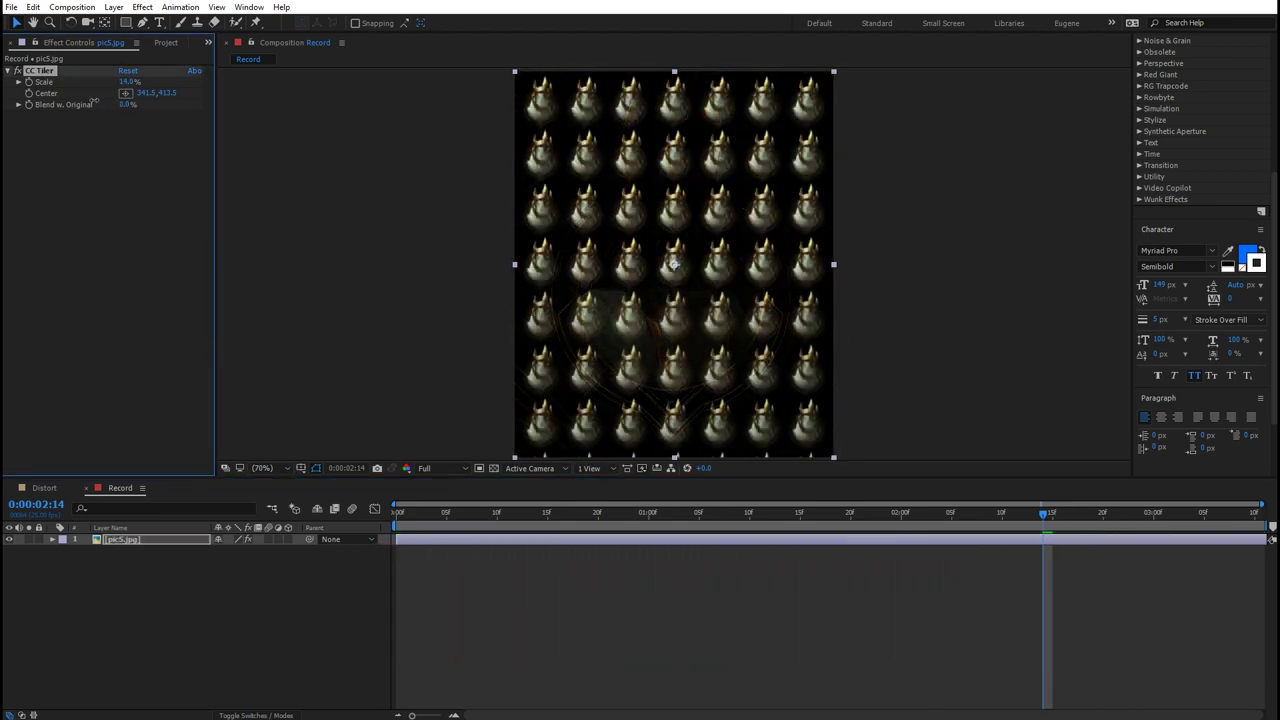